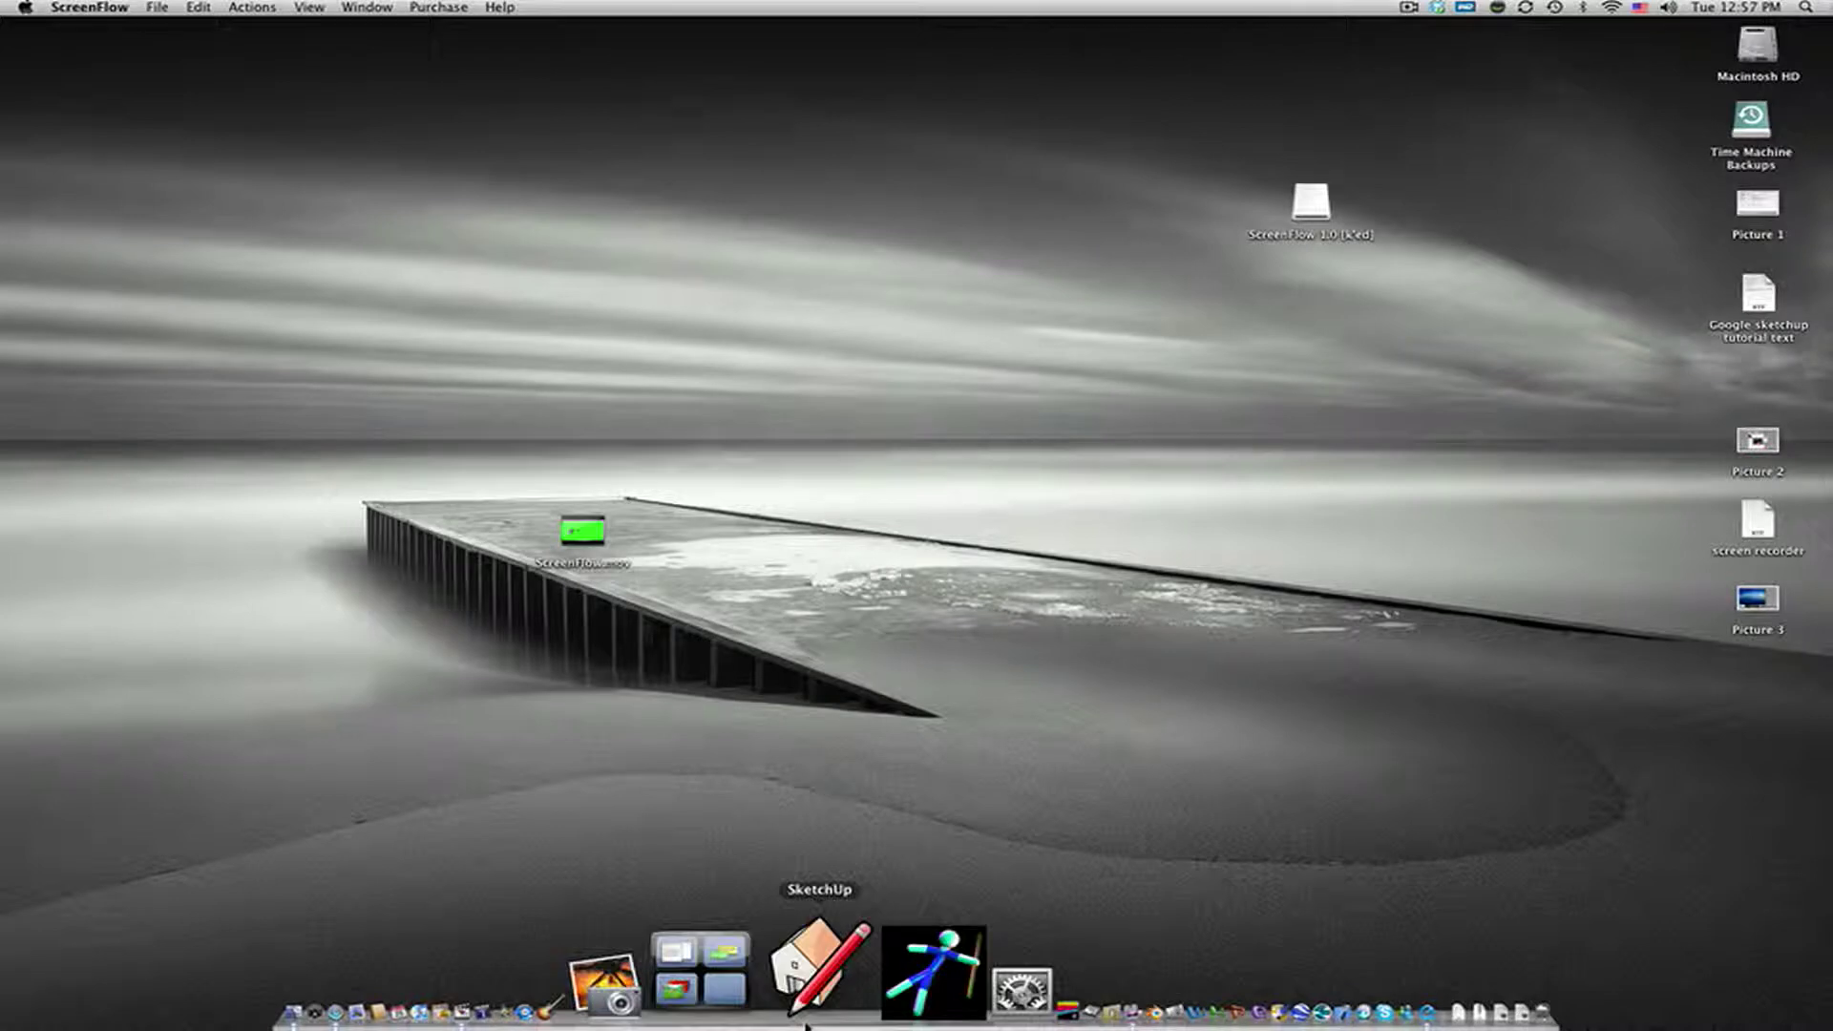
Step: Open SketchUp, start a new model from the default template, and enlarge its window to nearly fill the screen
click(806, 1025)
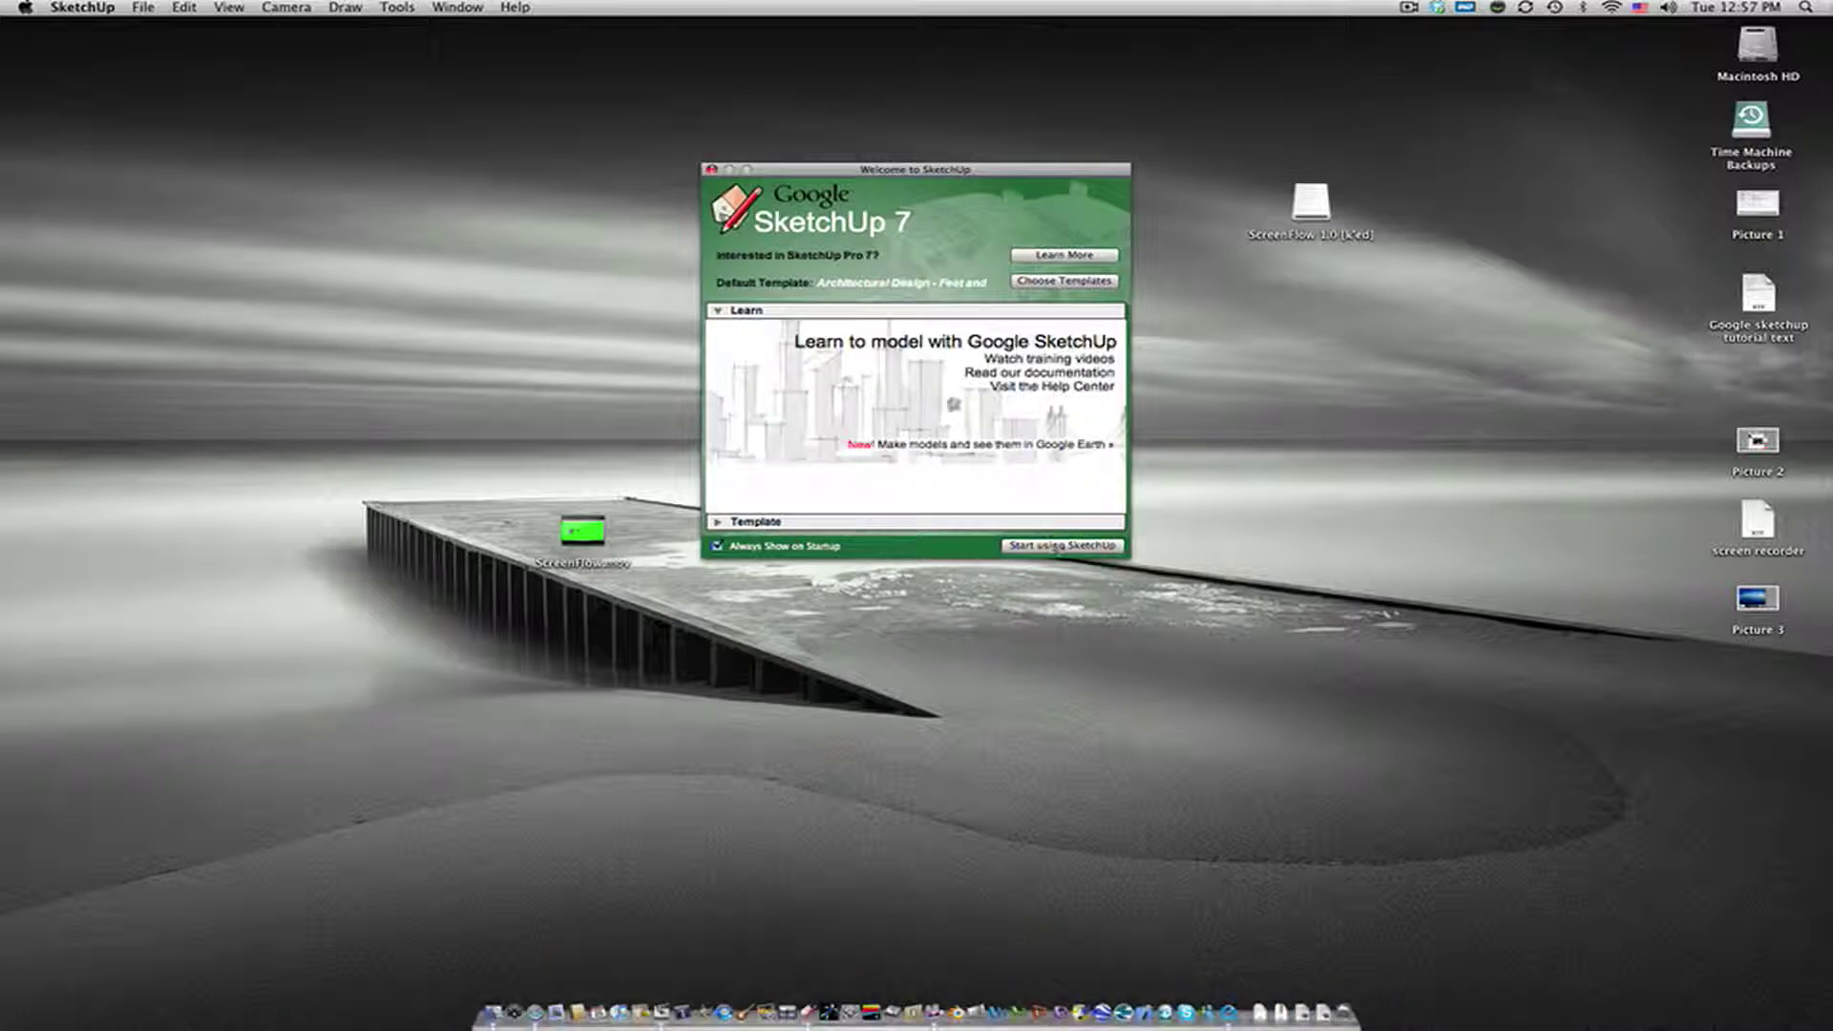
click(1053, 550)
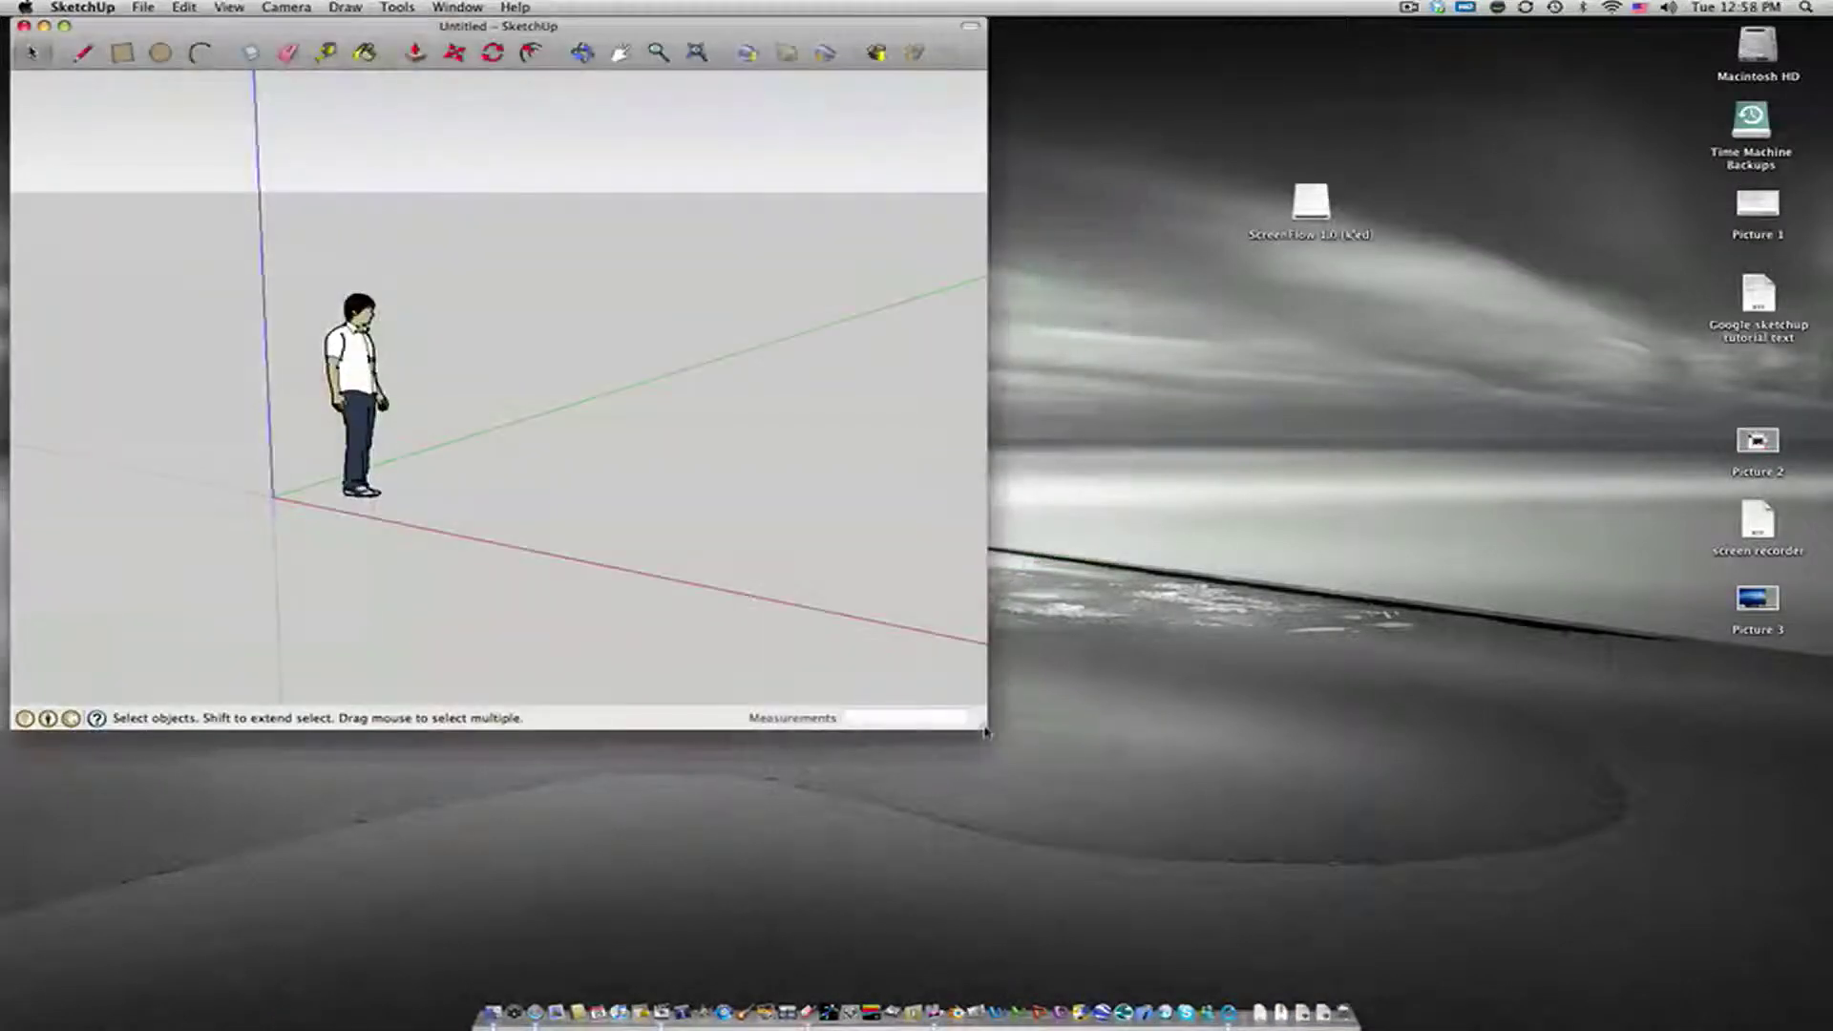
mouse_move(986, 731)
mouse_down()
mouse_move(1084, 789)
mouse_move(1828, 993)
mouse_up()
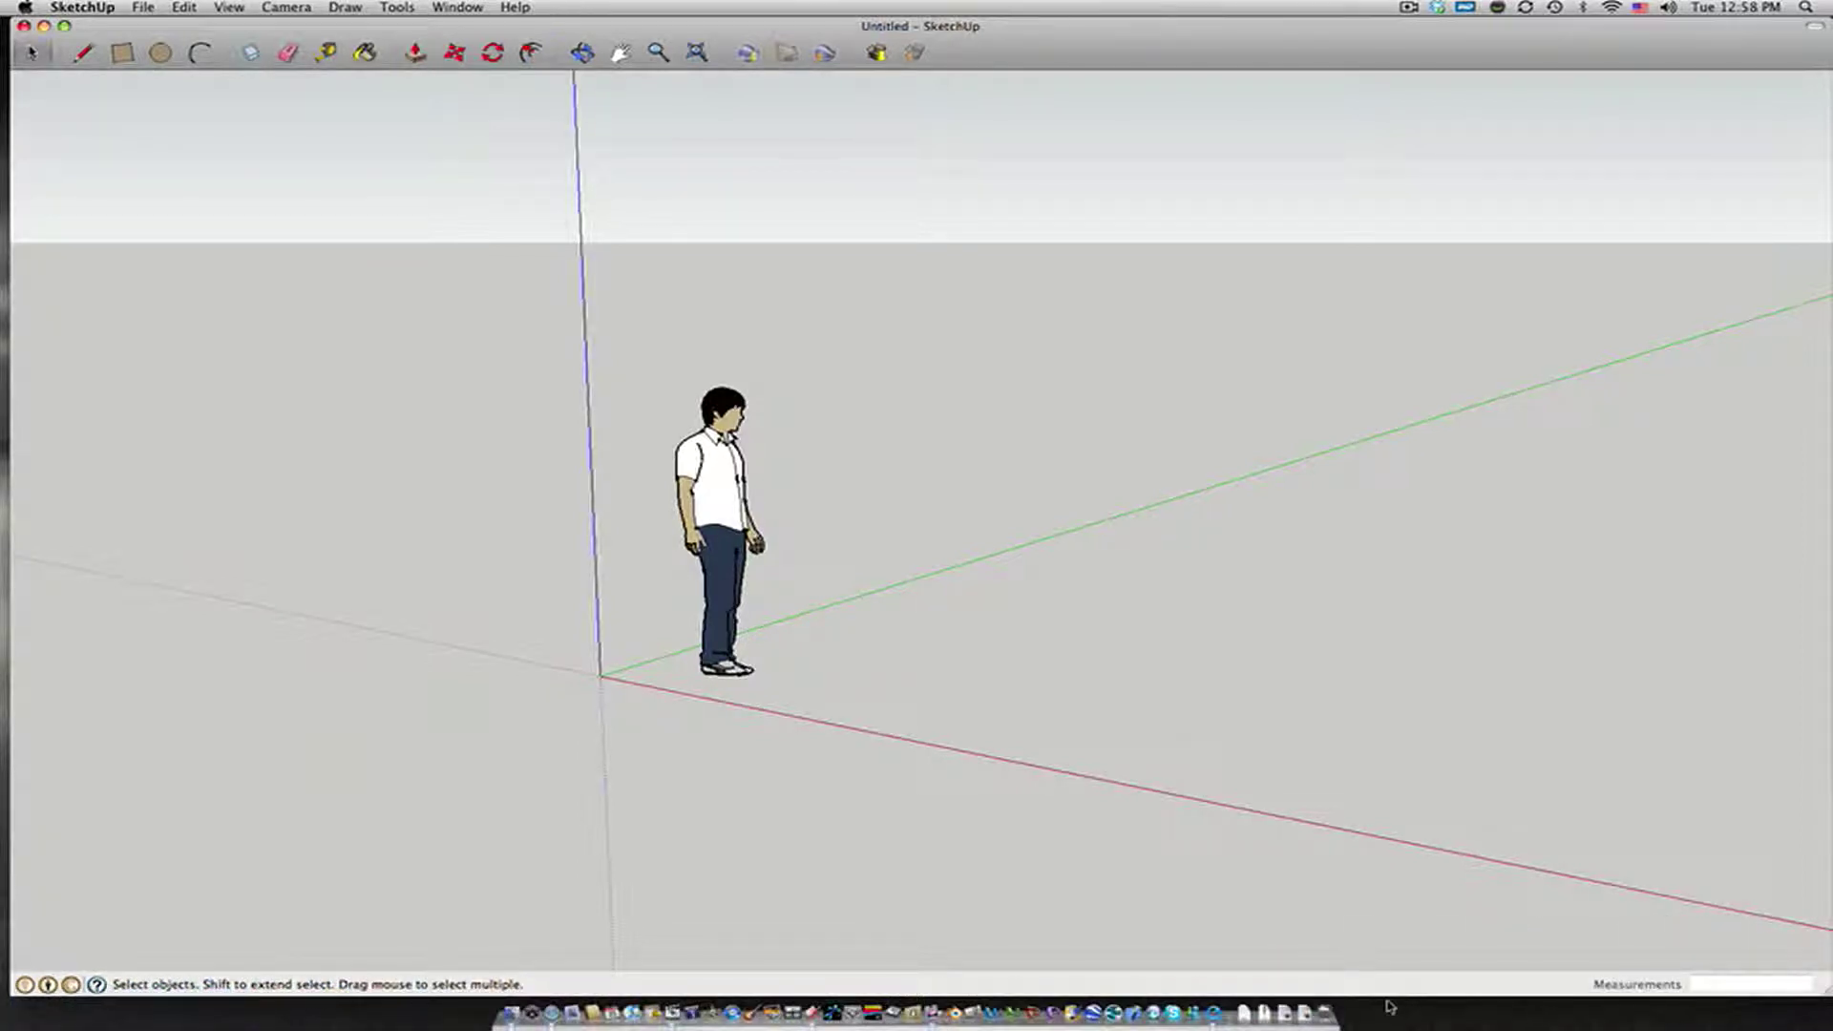
Step: Delete the default standing person figure and hide the drawing axes
click(743, 468)
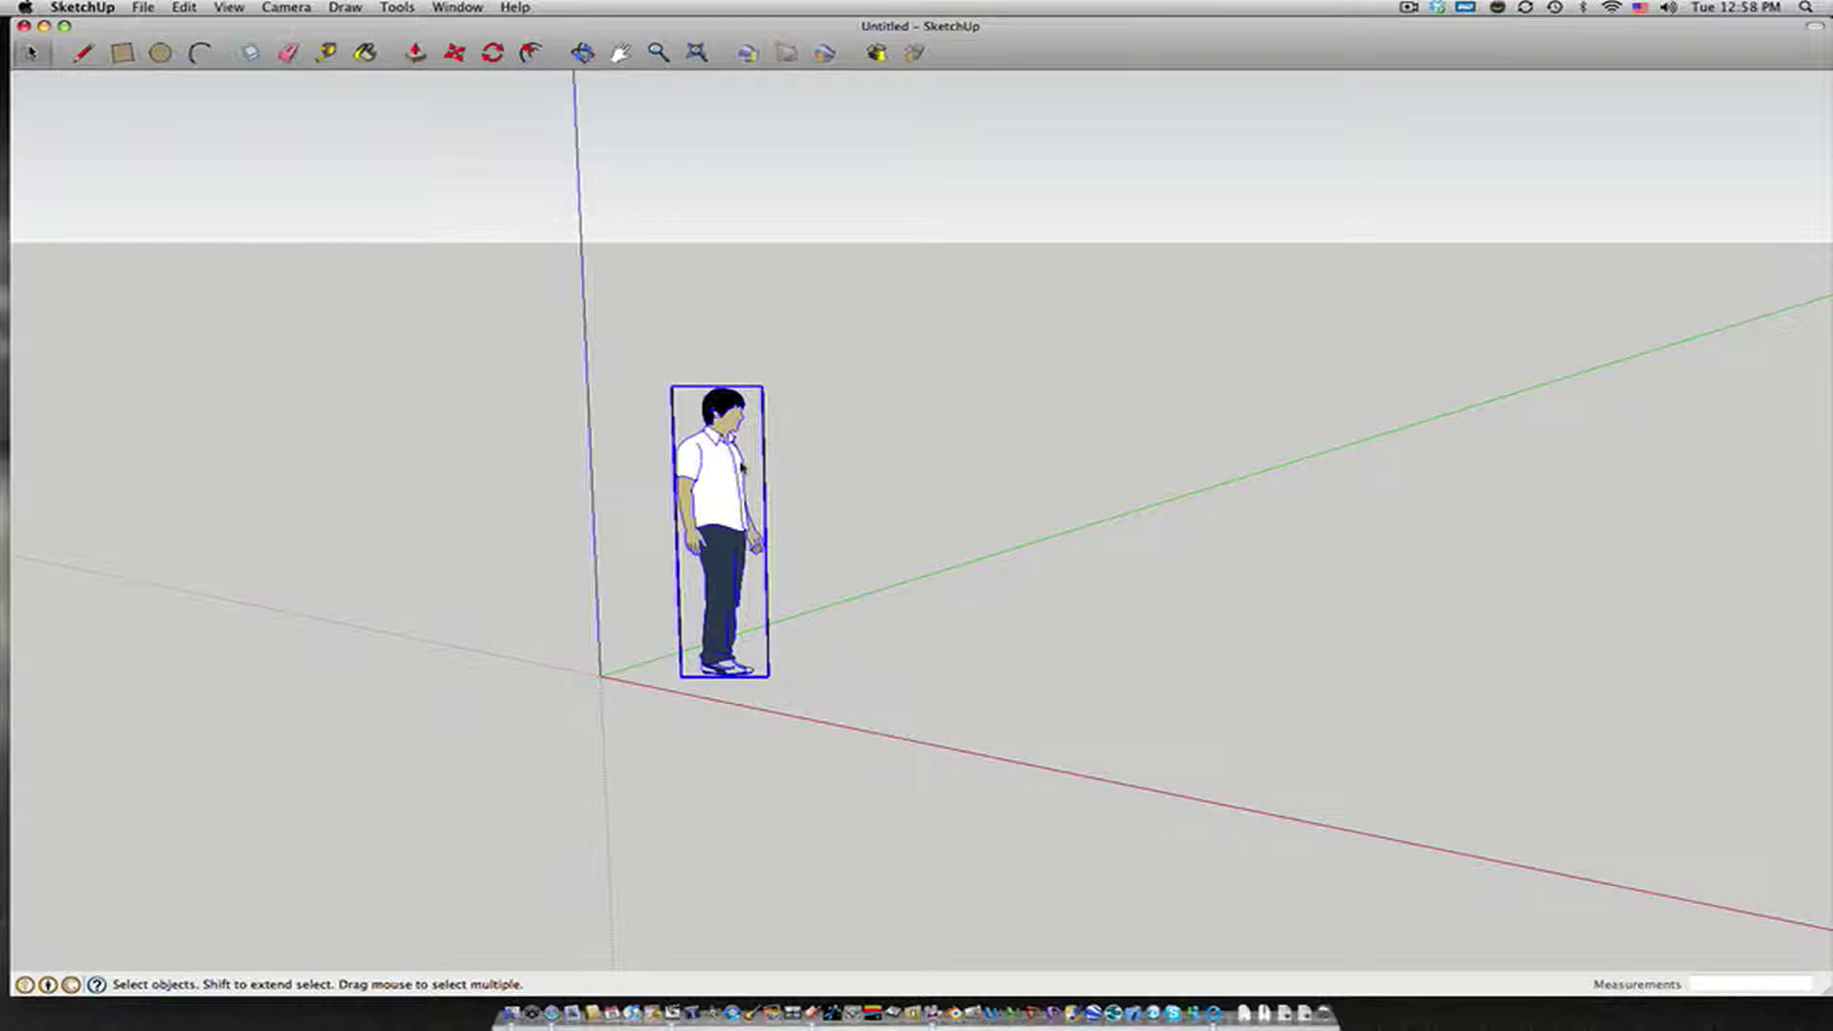
key(Delete)
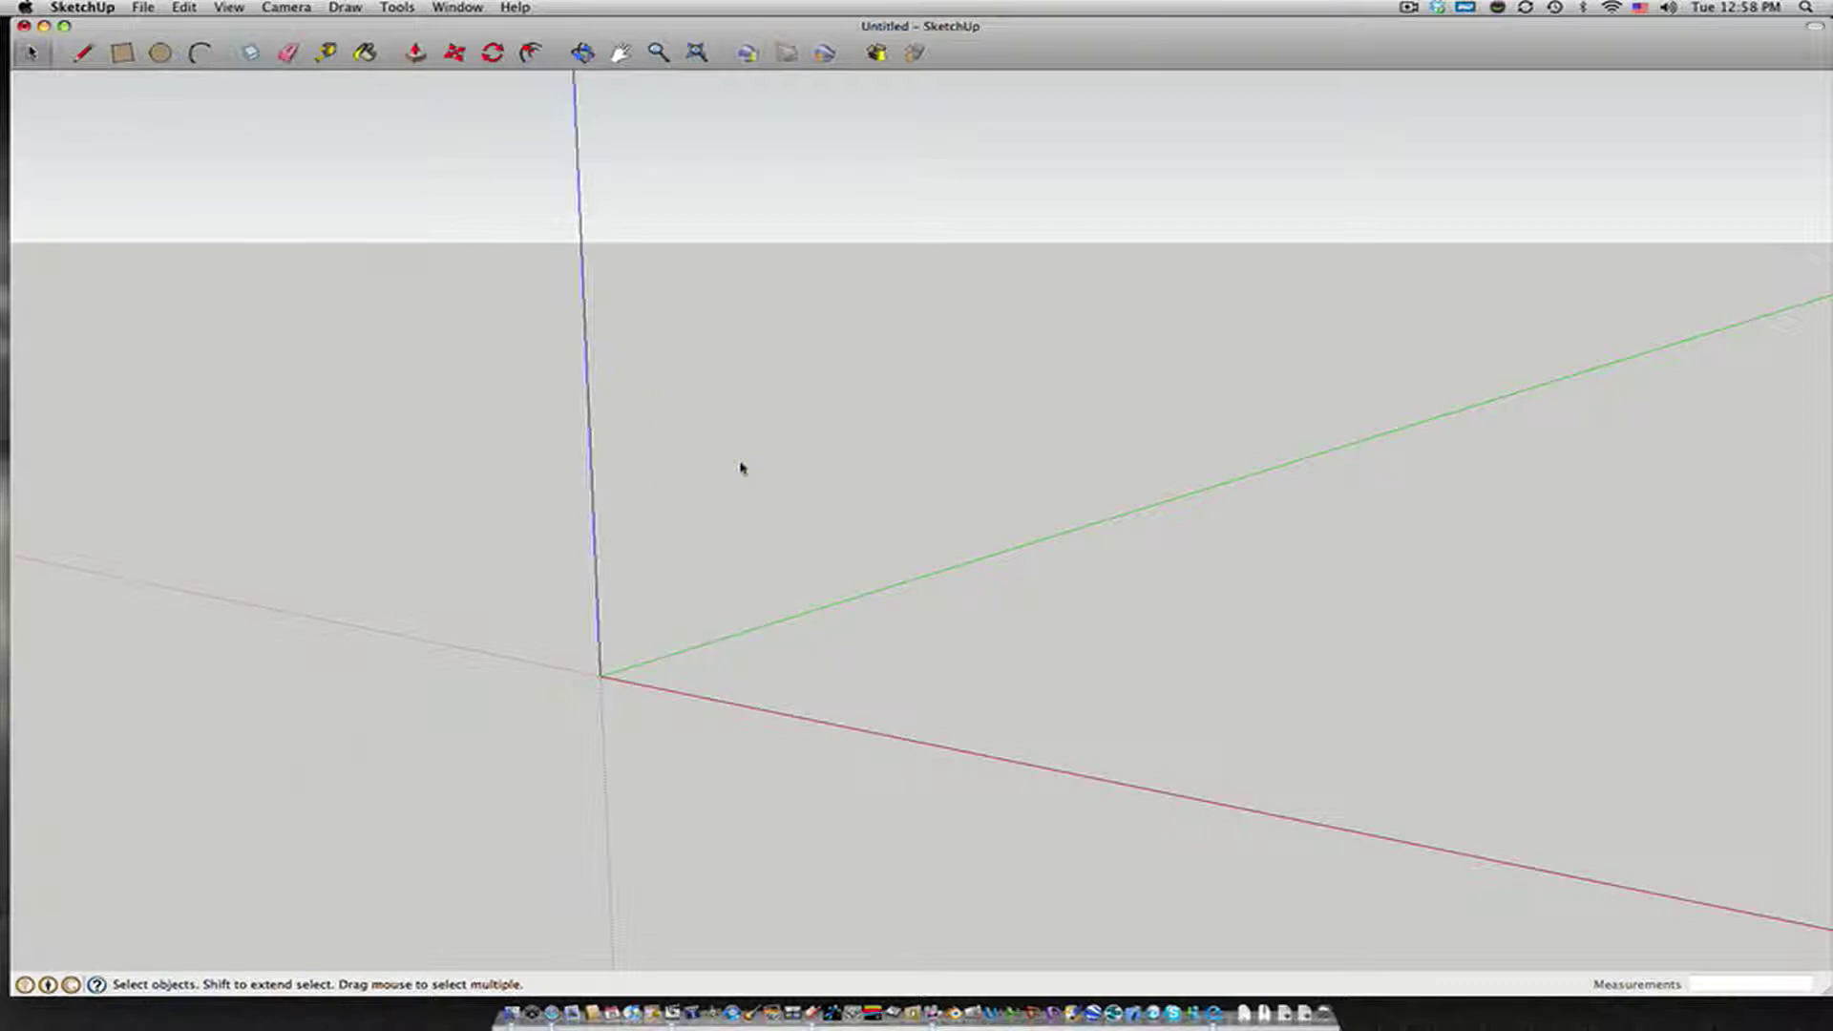
click(227, 5)
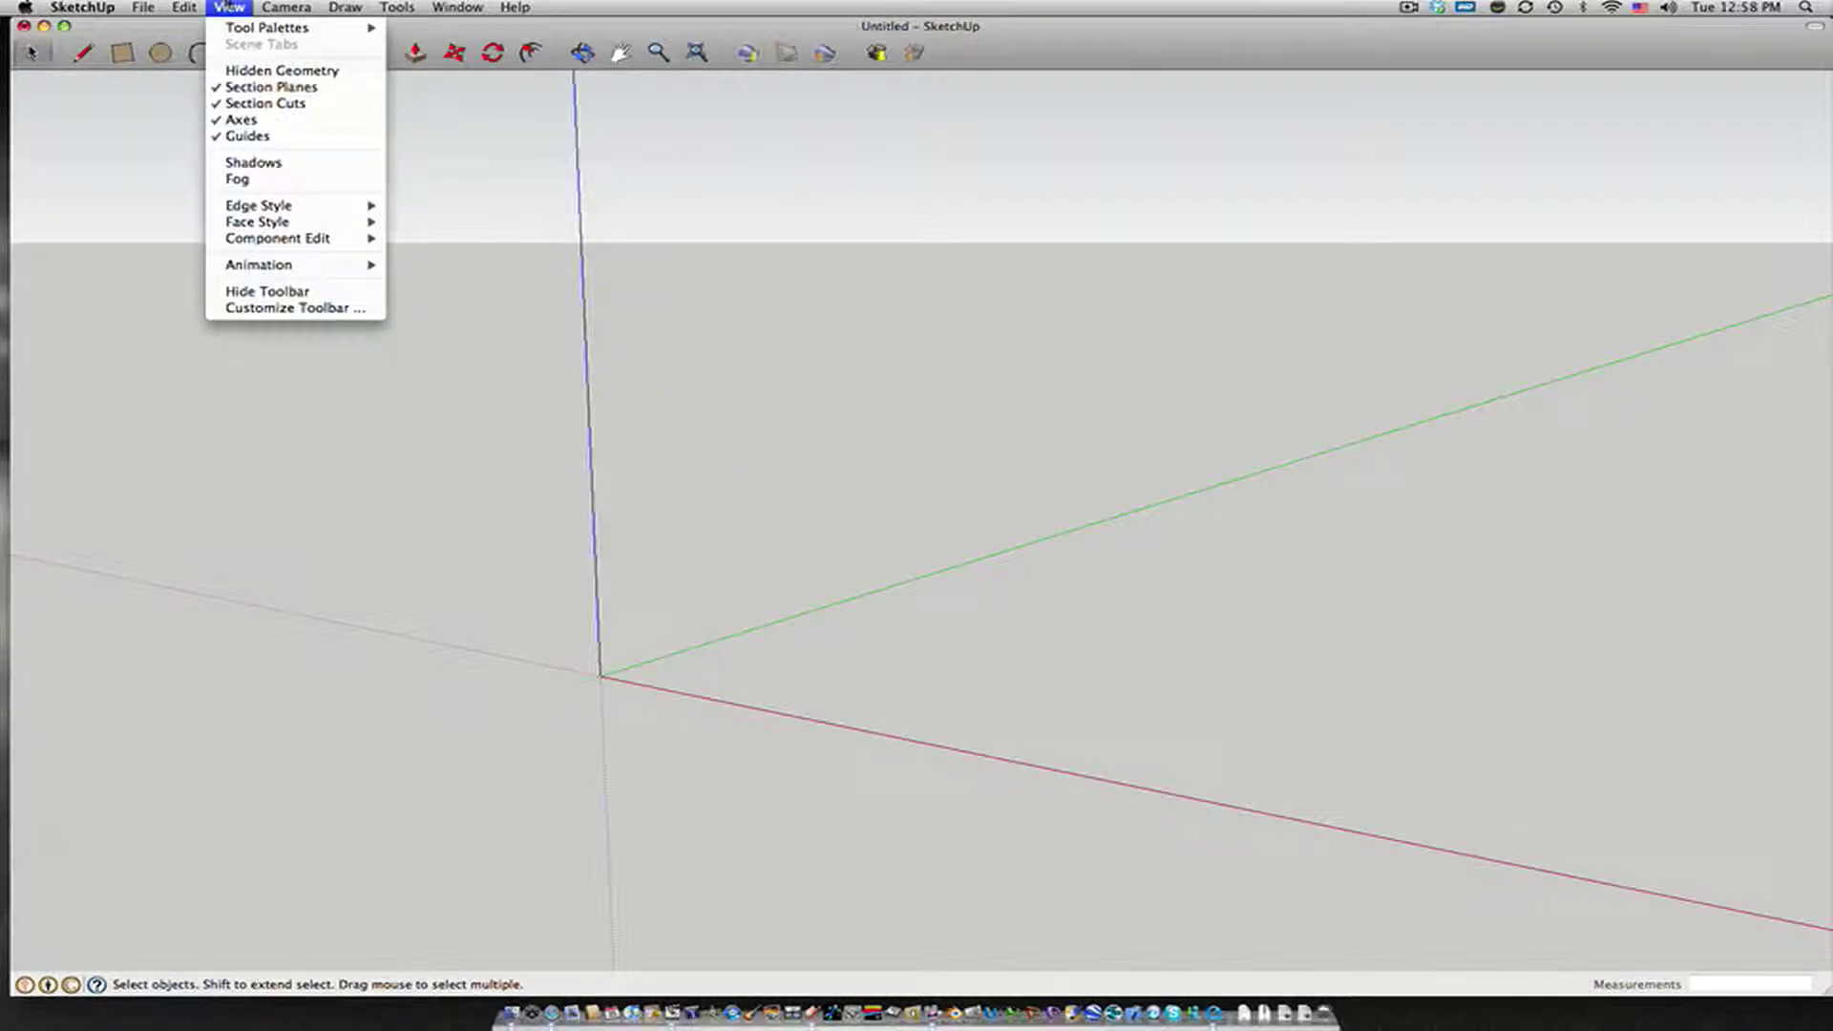
click(241, 119)
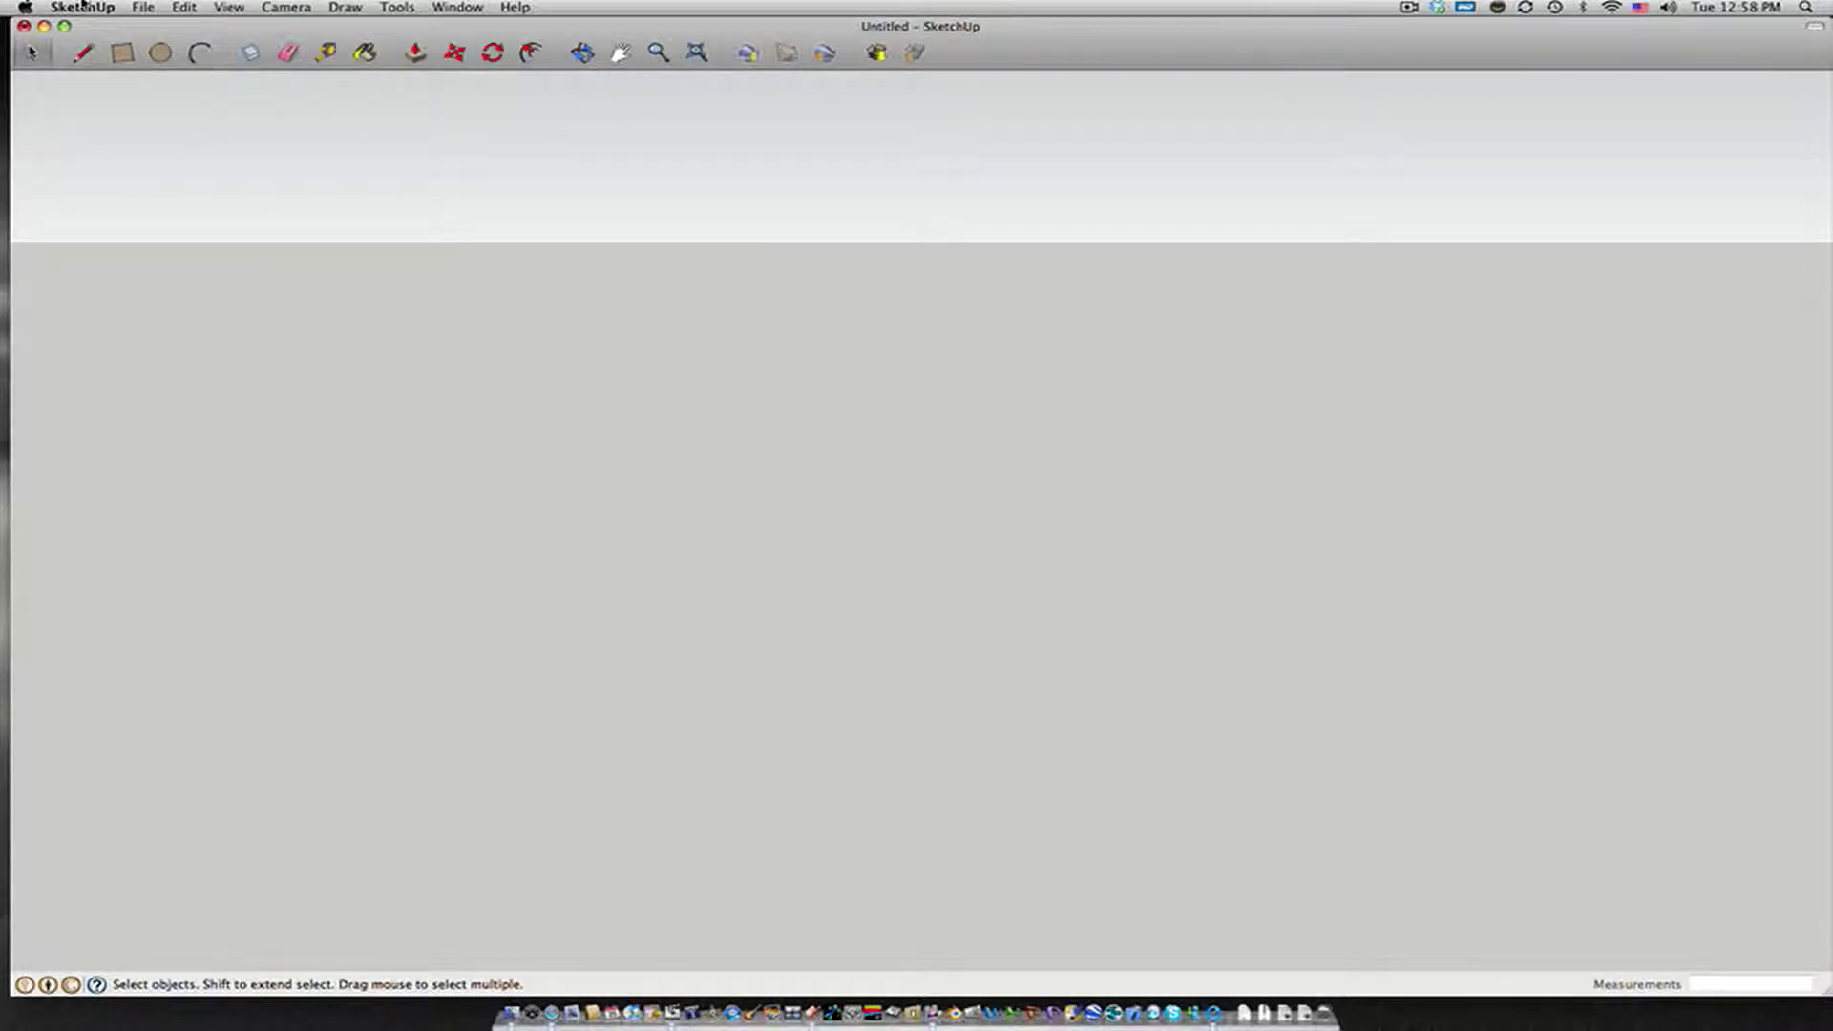
Step: Search the 3D Warehouse for "plane" and open the page of the camouflaged Spitfire fighter model
click(131, 6)
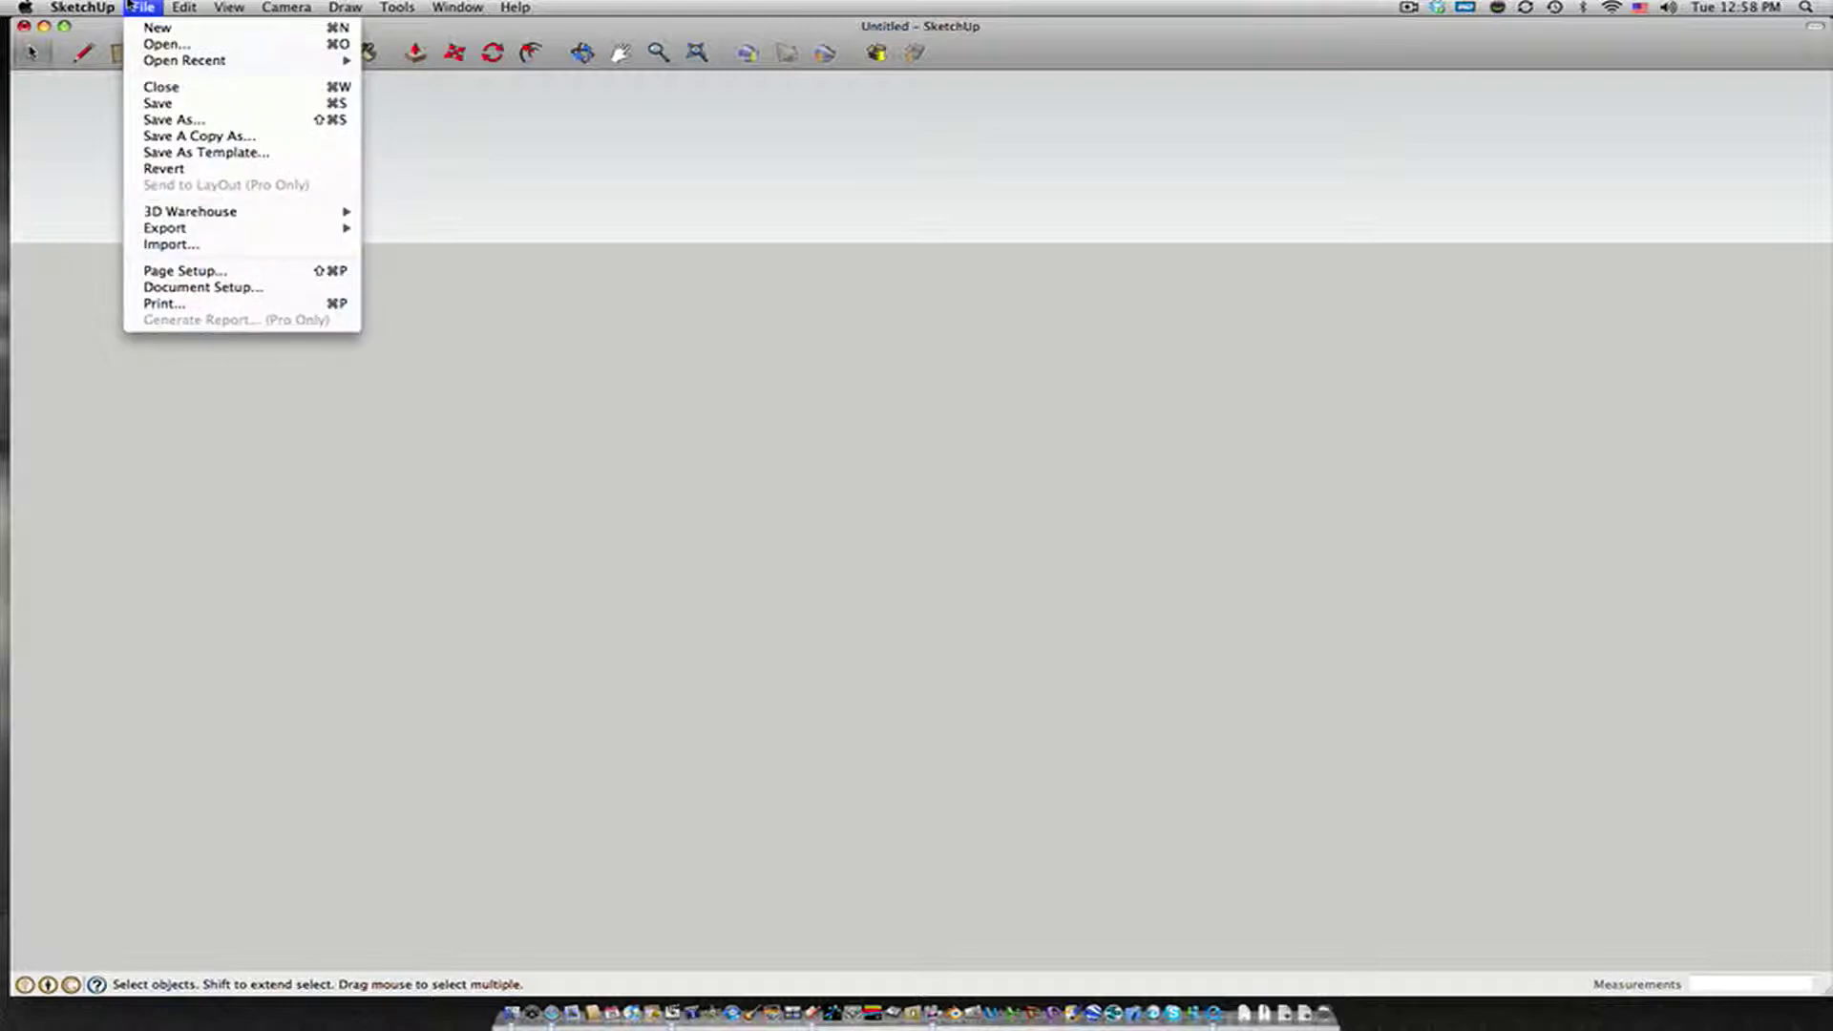
mouse_move(202, 212)
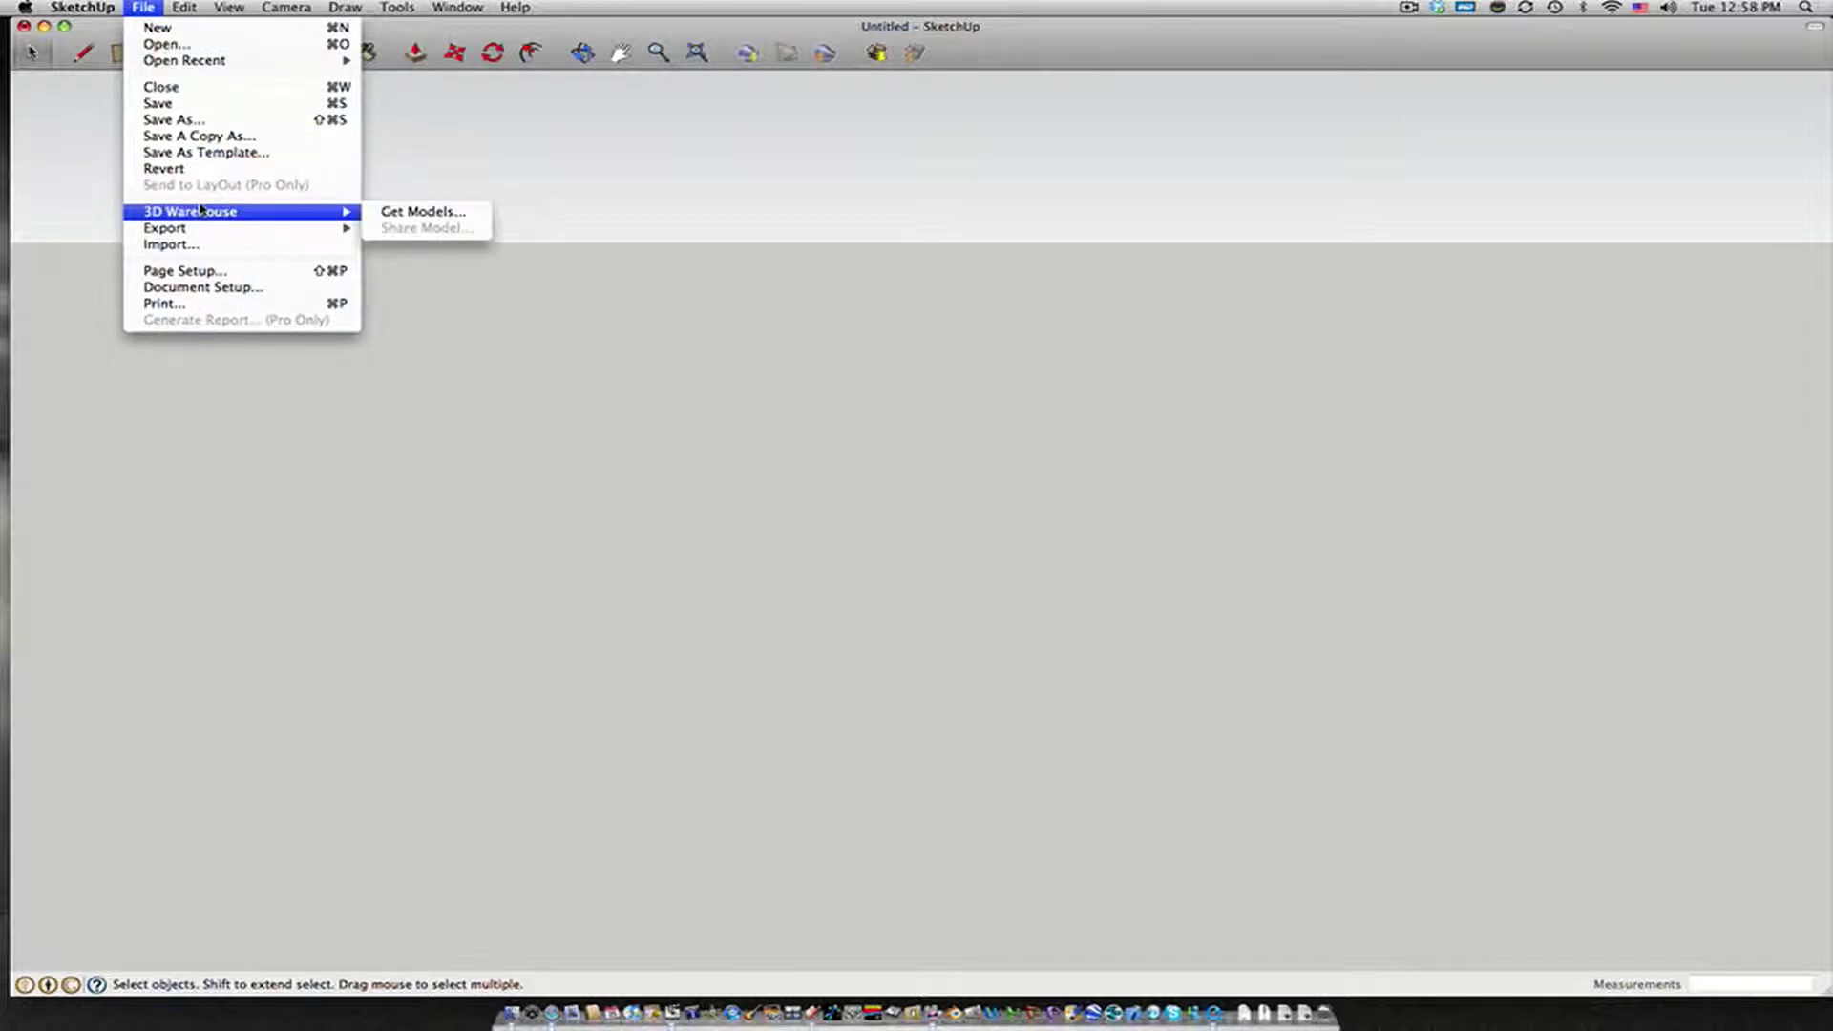
click(409, 209)
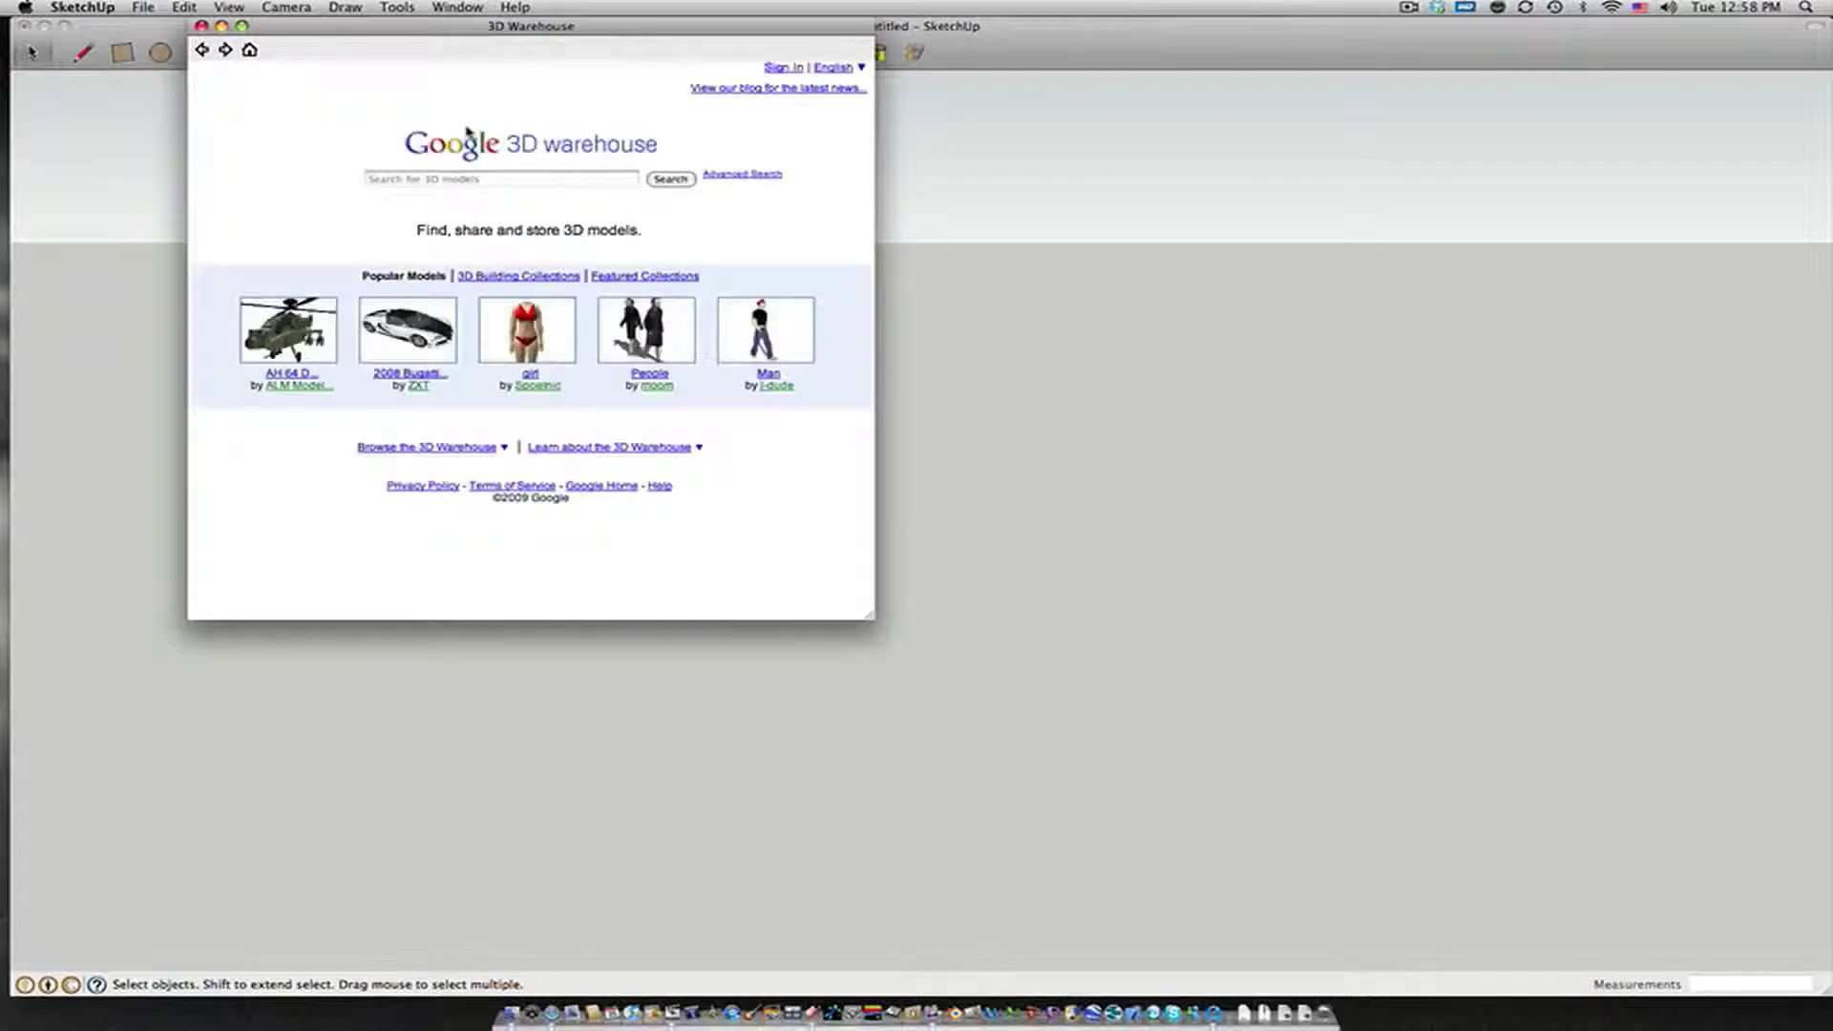
click(487, 178)
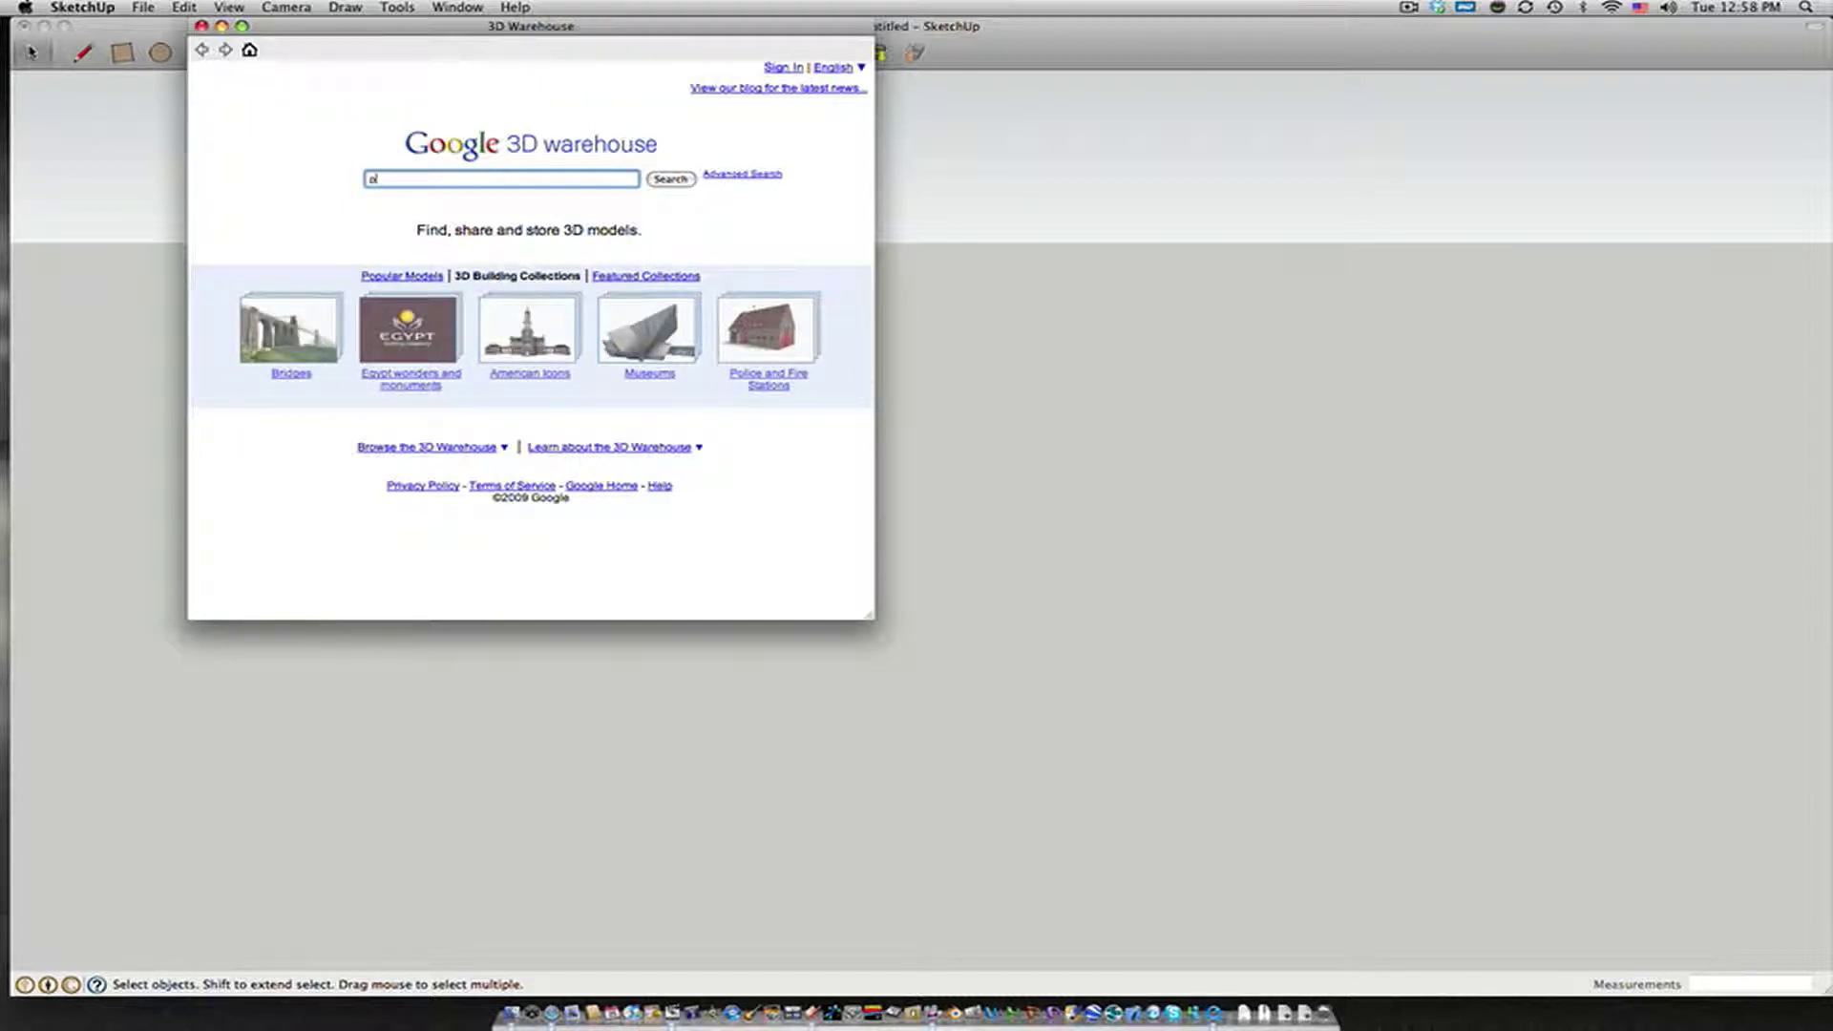
key(Return)
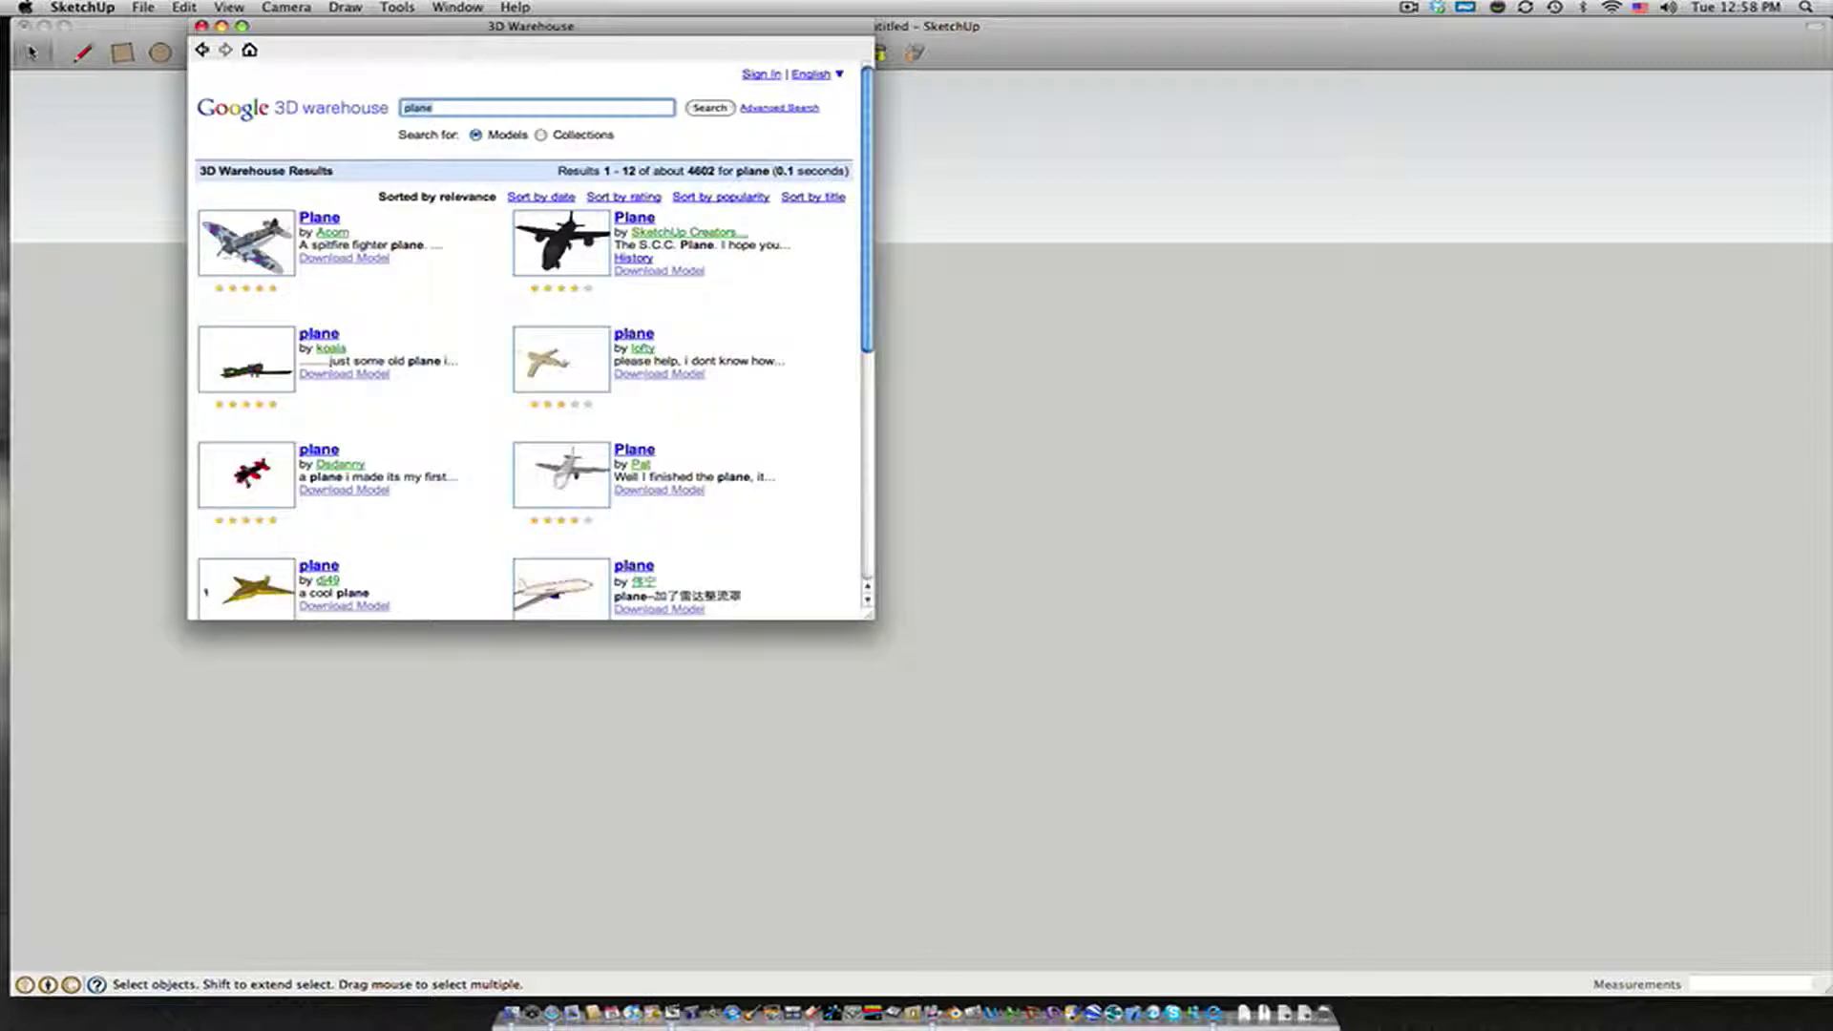
click(433, 260)
click(247, 243)
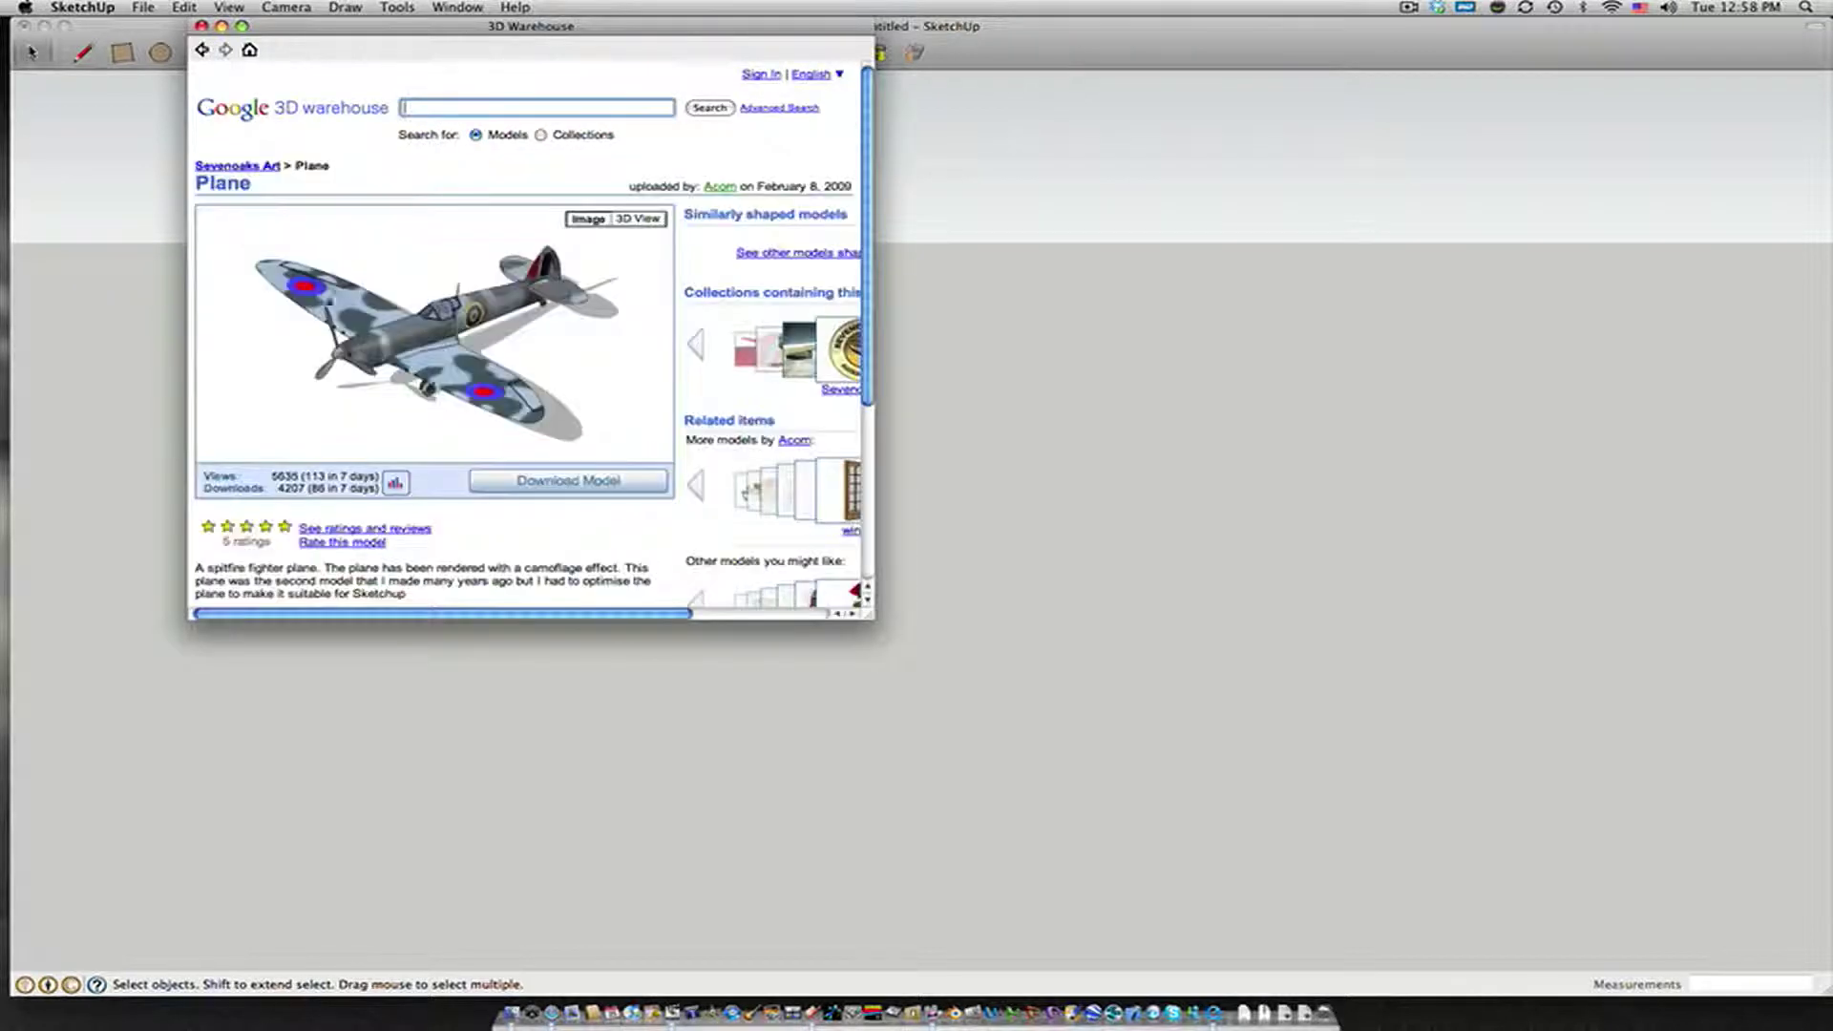
Step: Download the Spitfire directly into the current model and place it in the empty scene
click(564, 480)
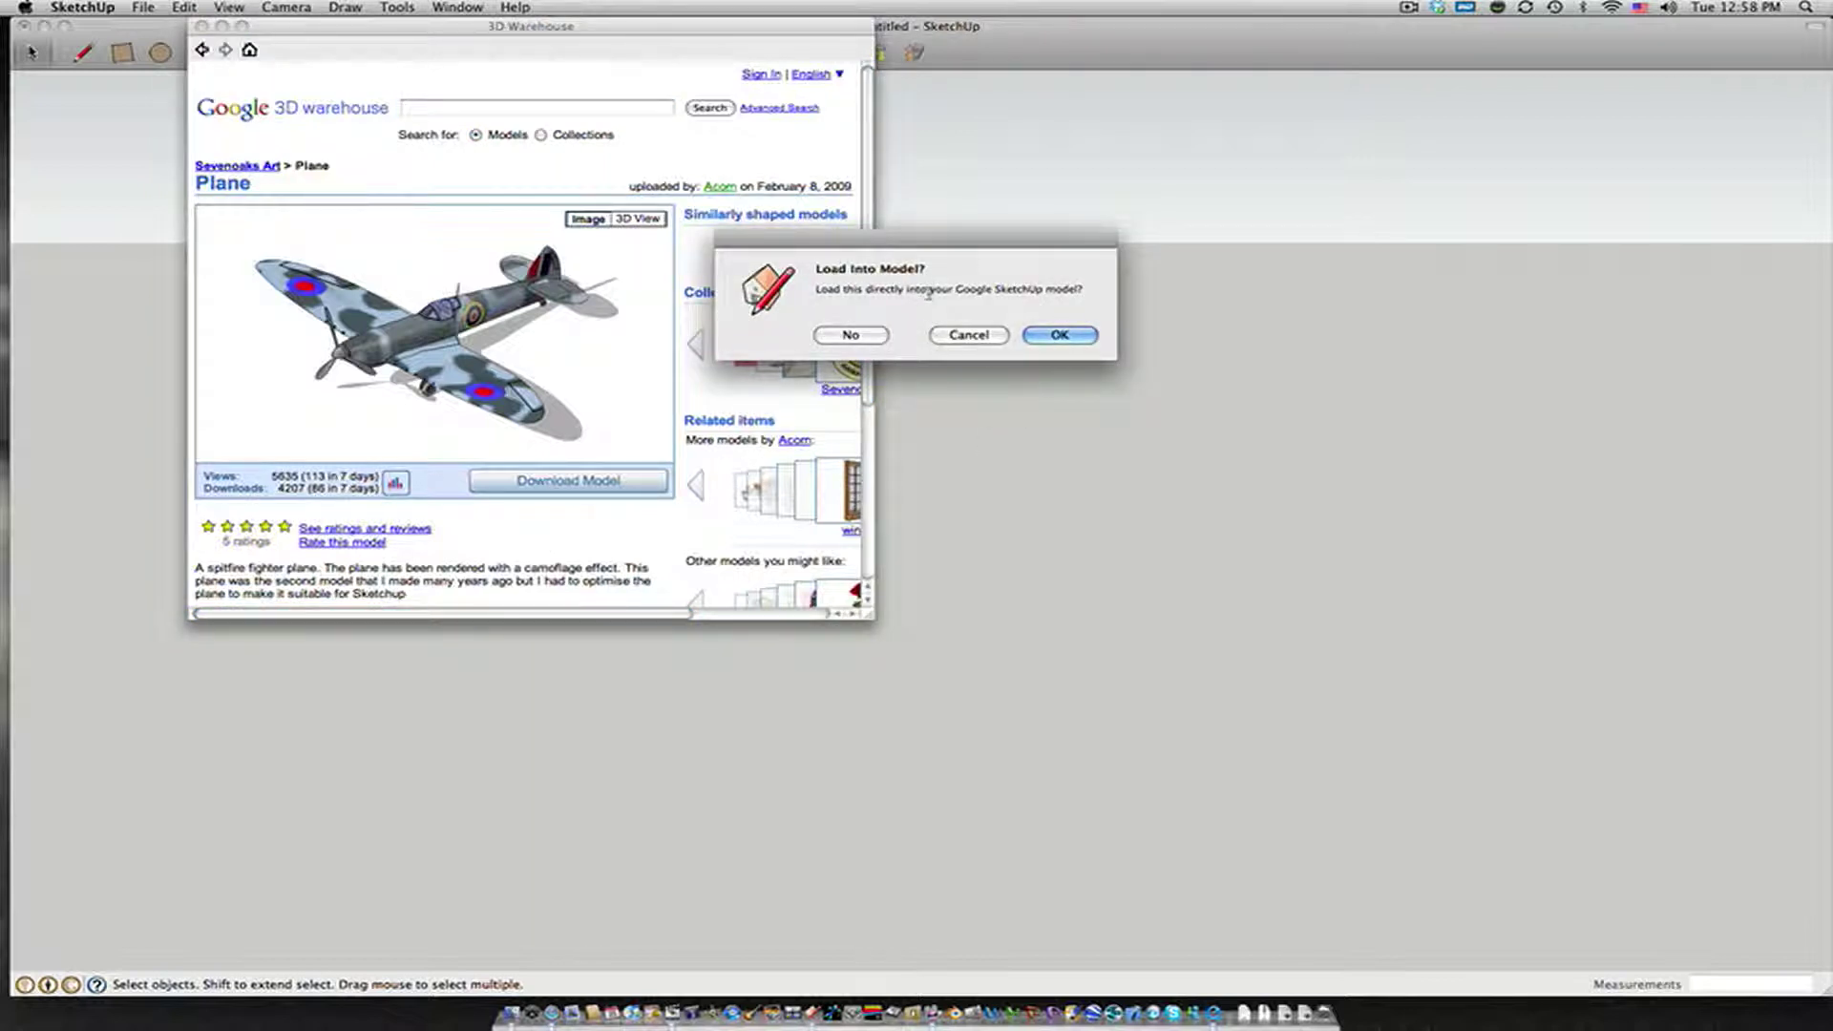
click(1071, 332)
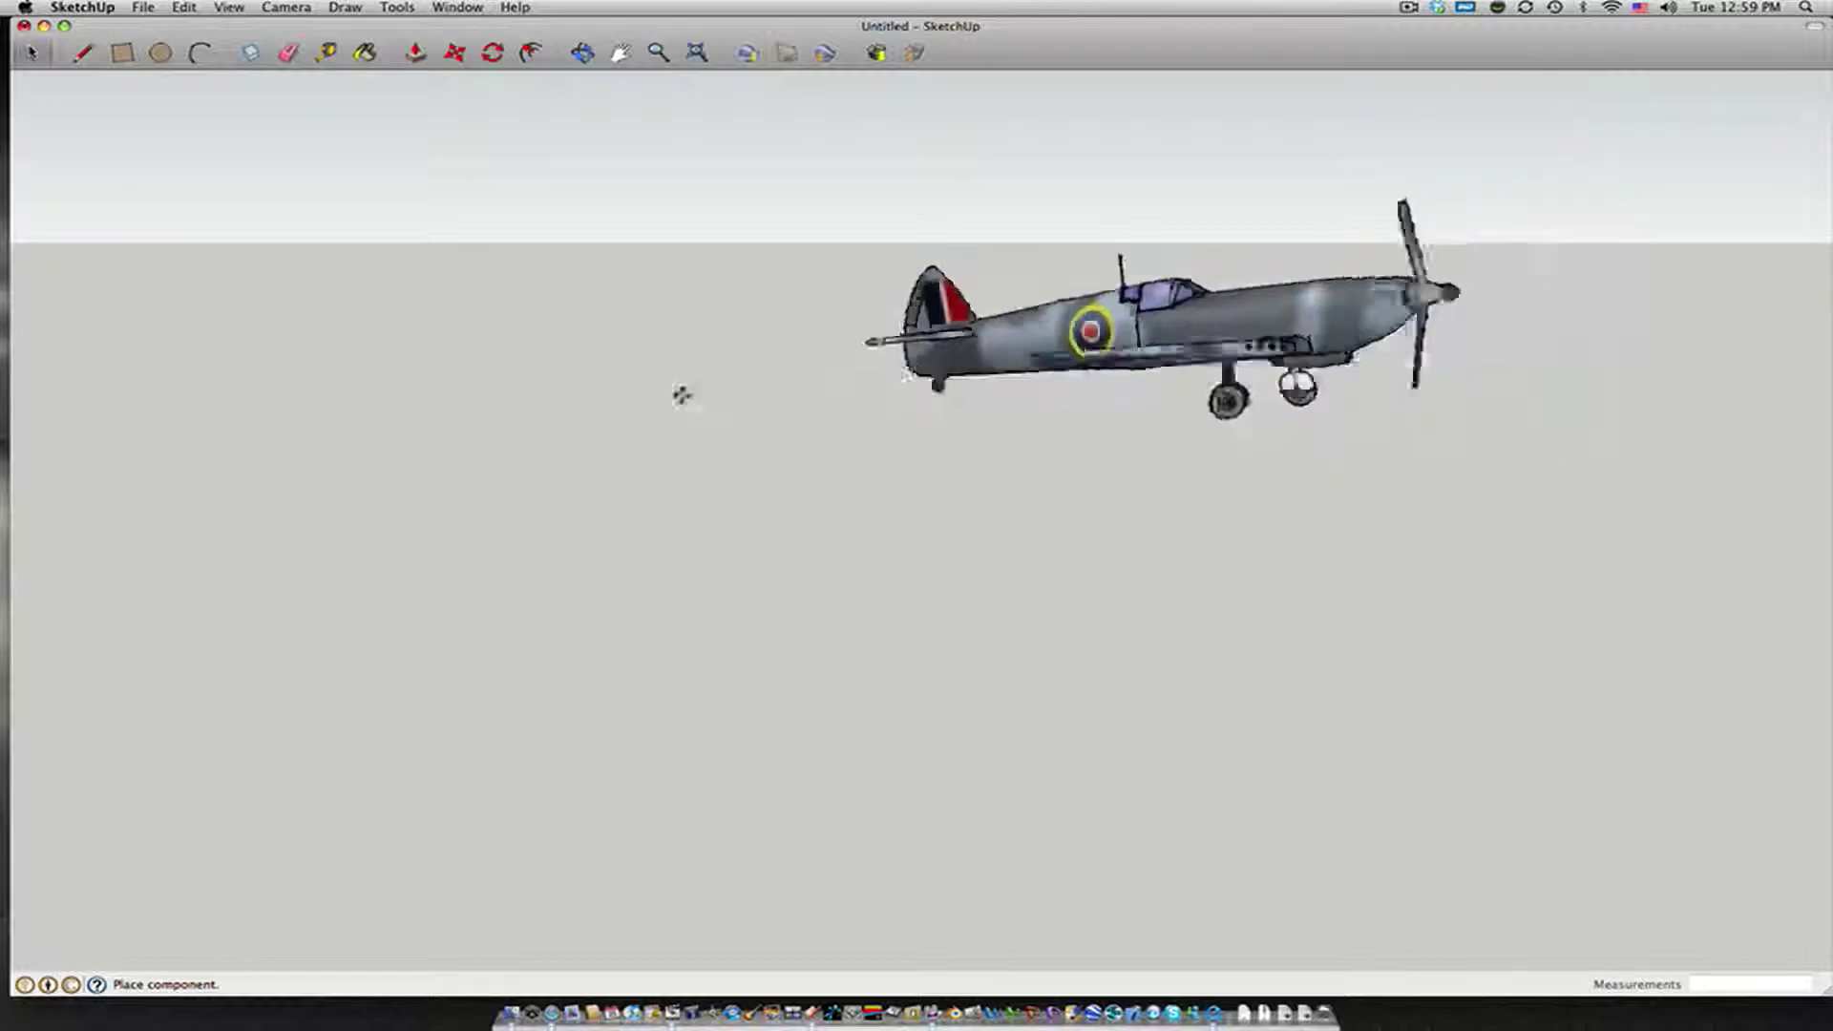
click(677, 392)
key(m)
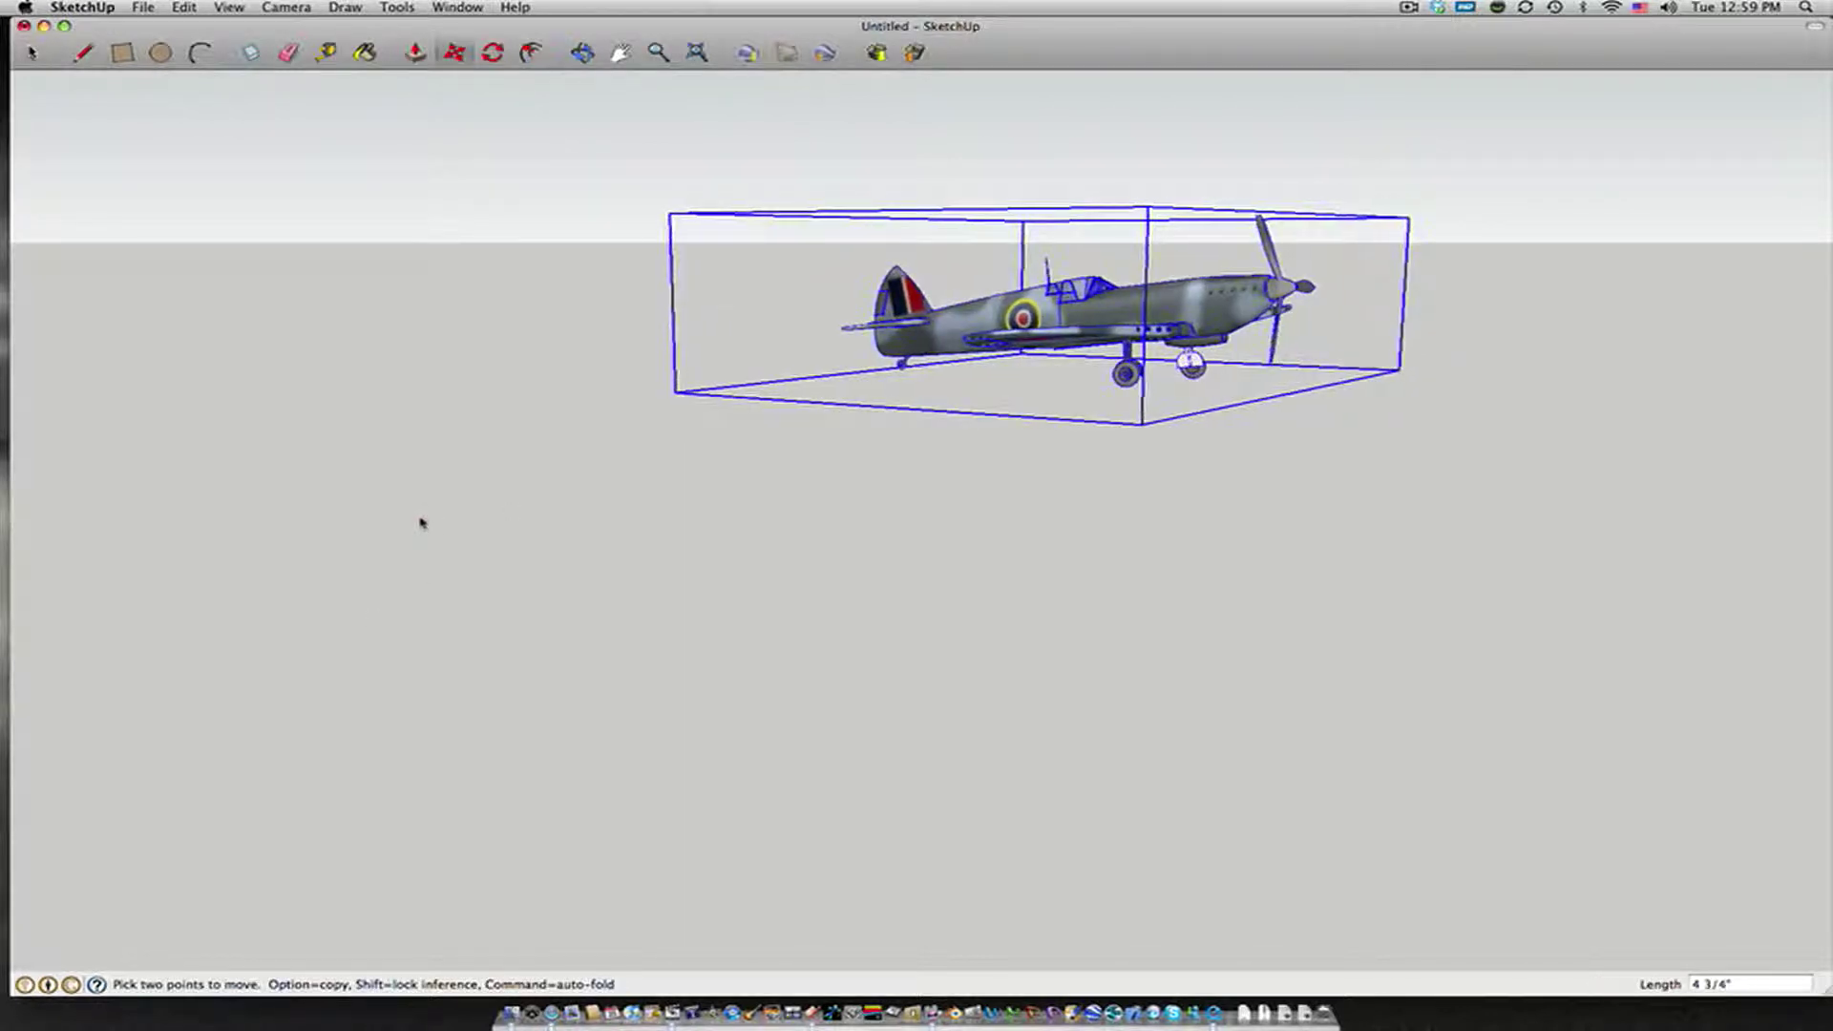
Step: Draw a huge ground rectangle about 1880' along one side around the plane, and a slightly larger rectangle about 1987' enclosing it
key(o)
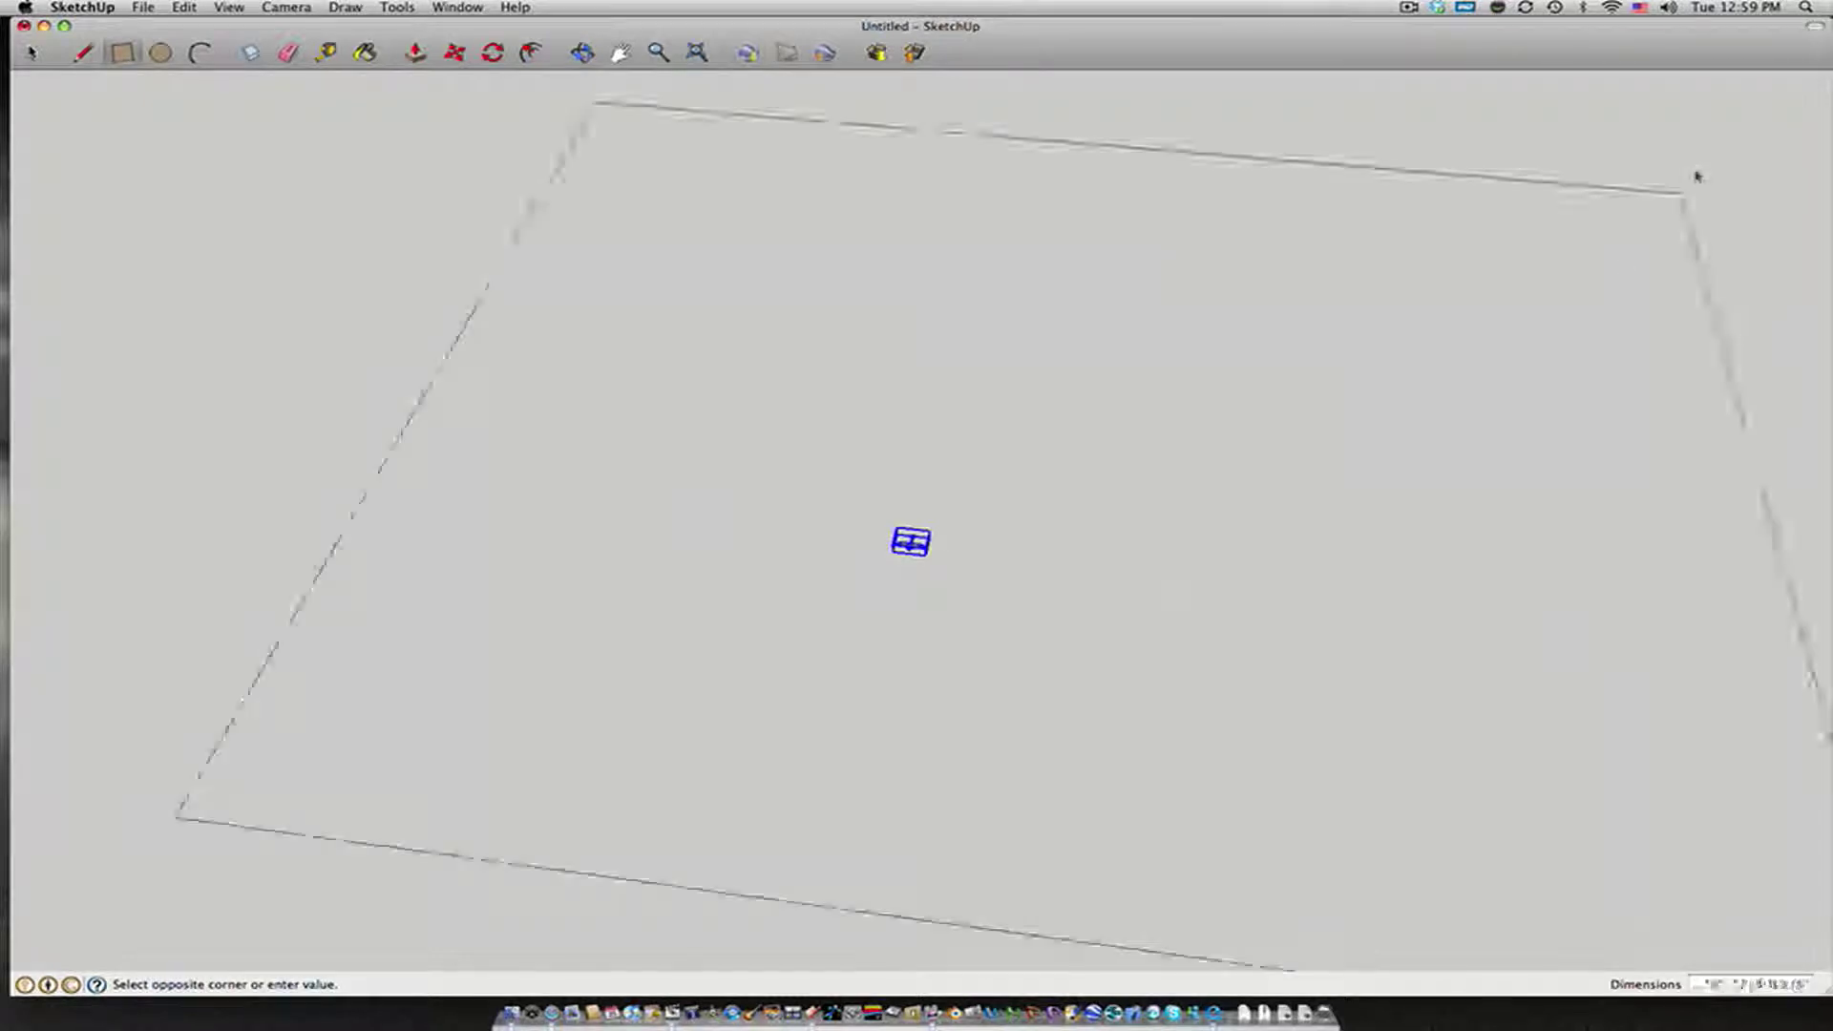
click(1714, 143)
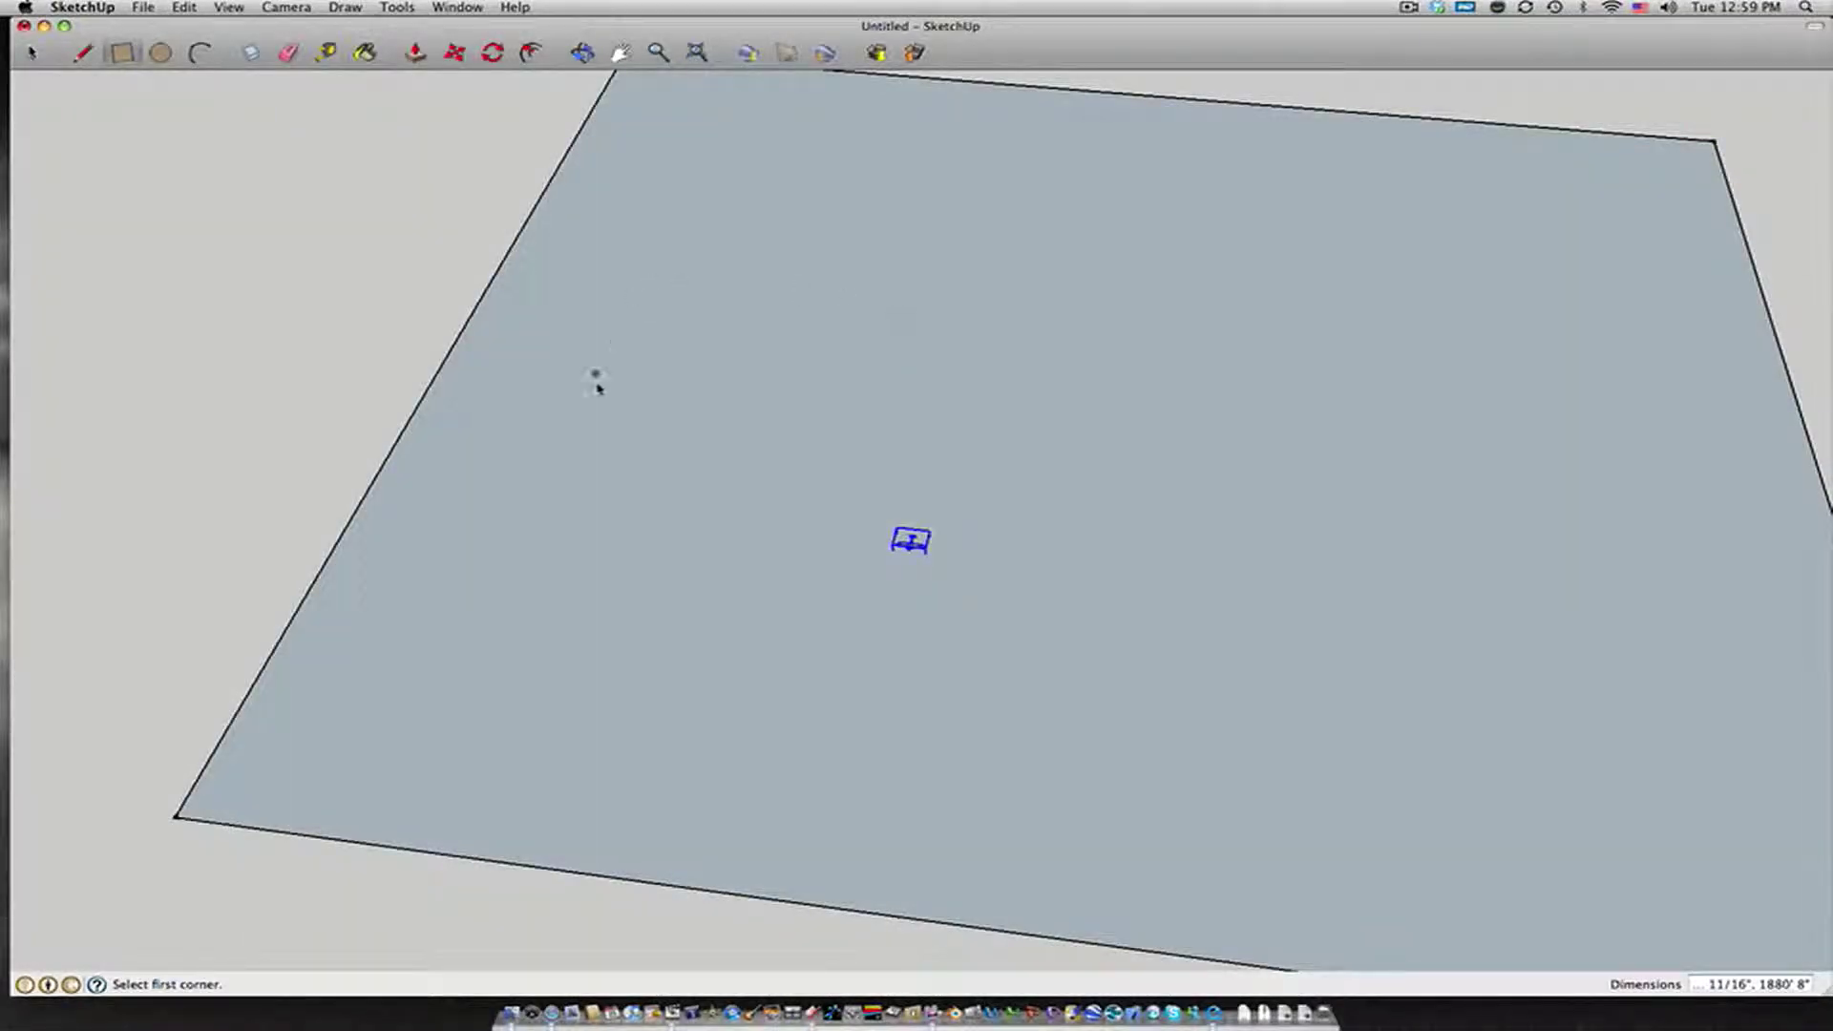
scroll(598, 390, down, 5)
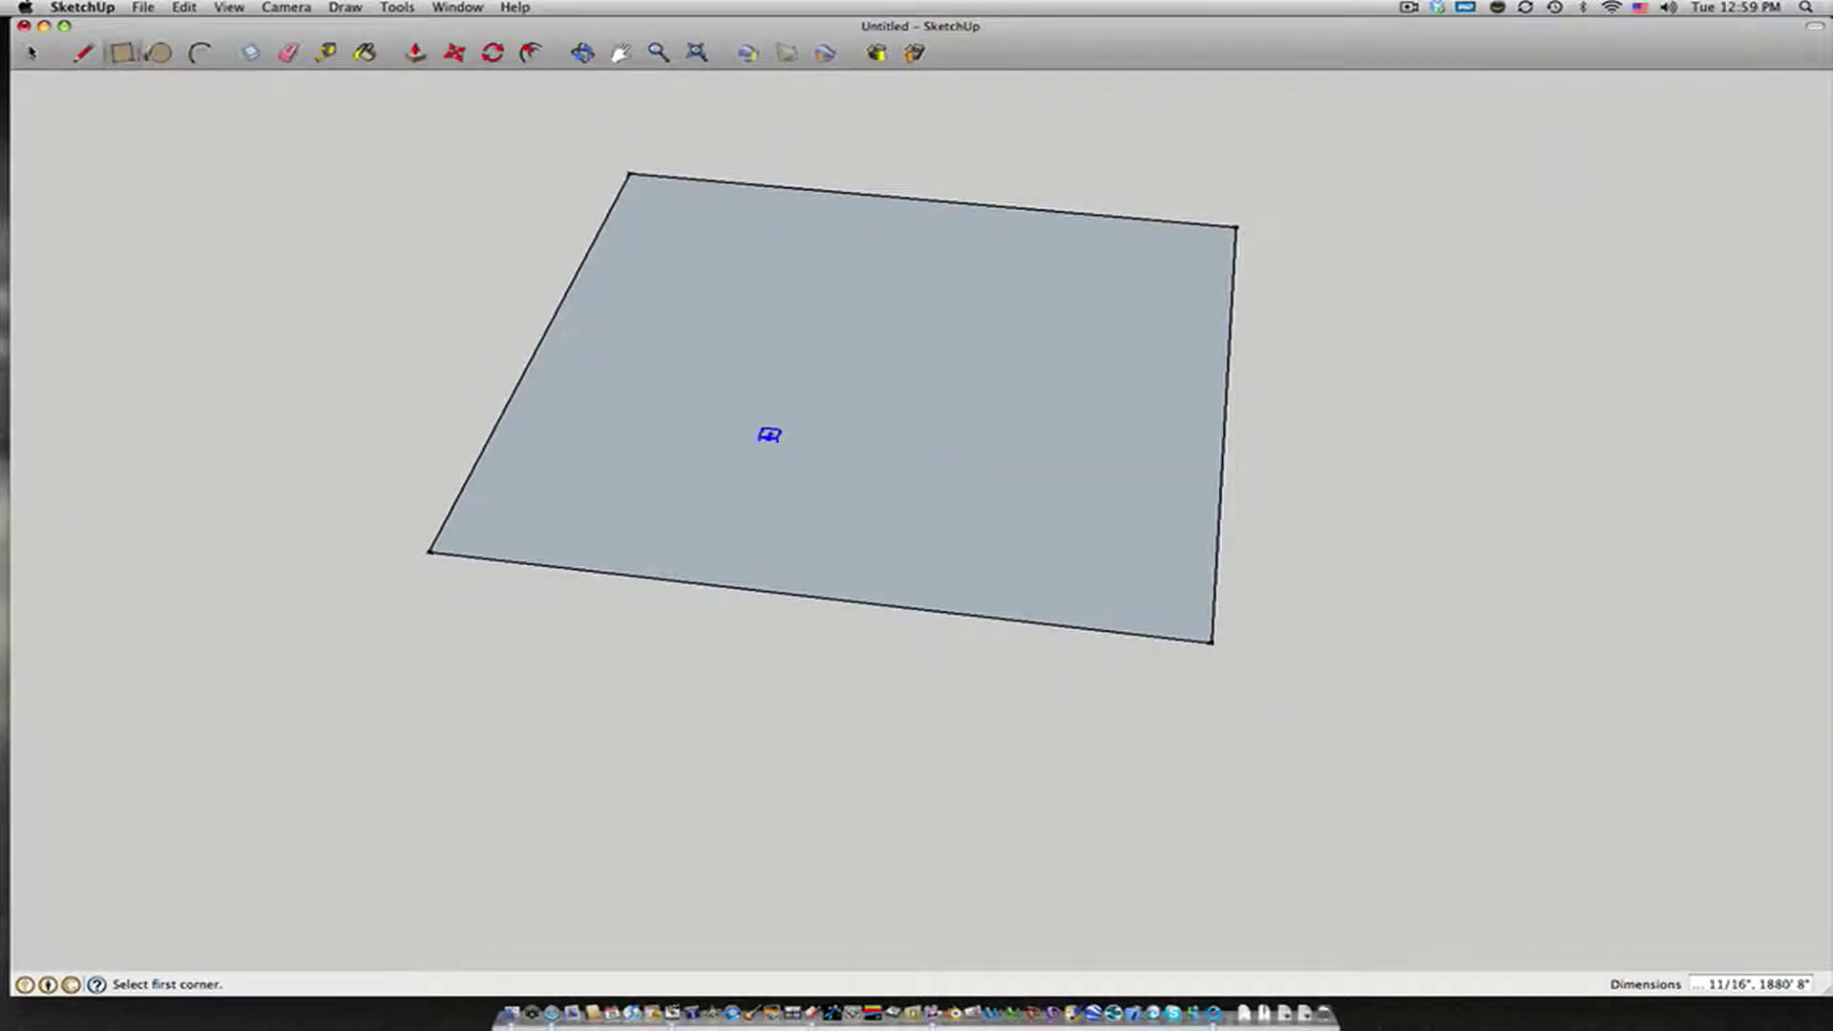
click(622, 157)
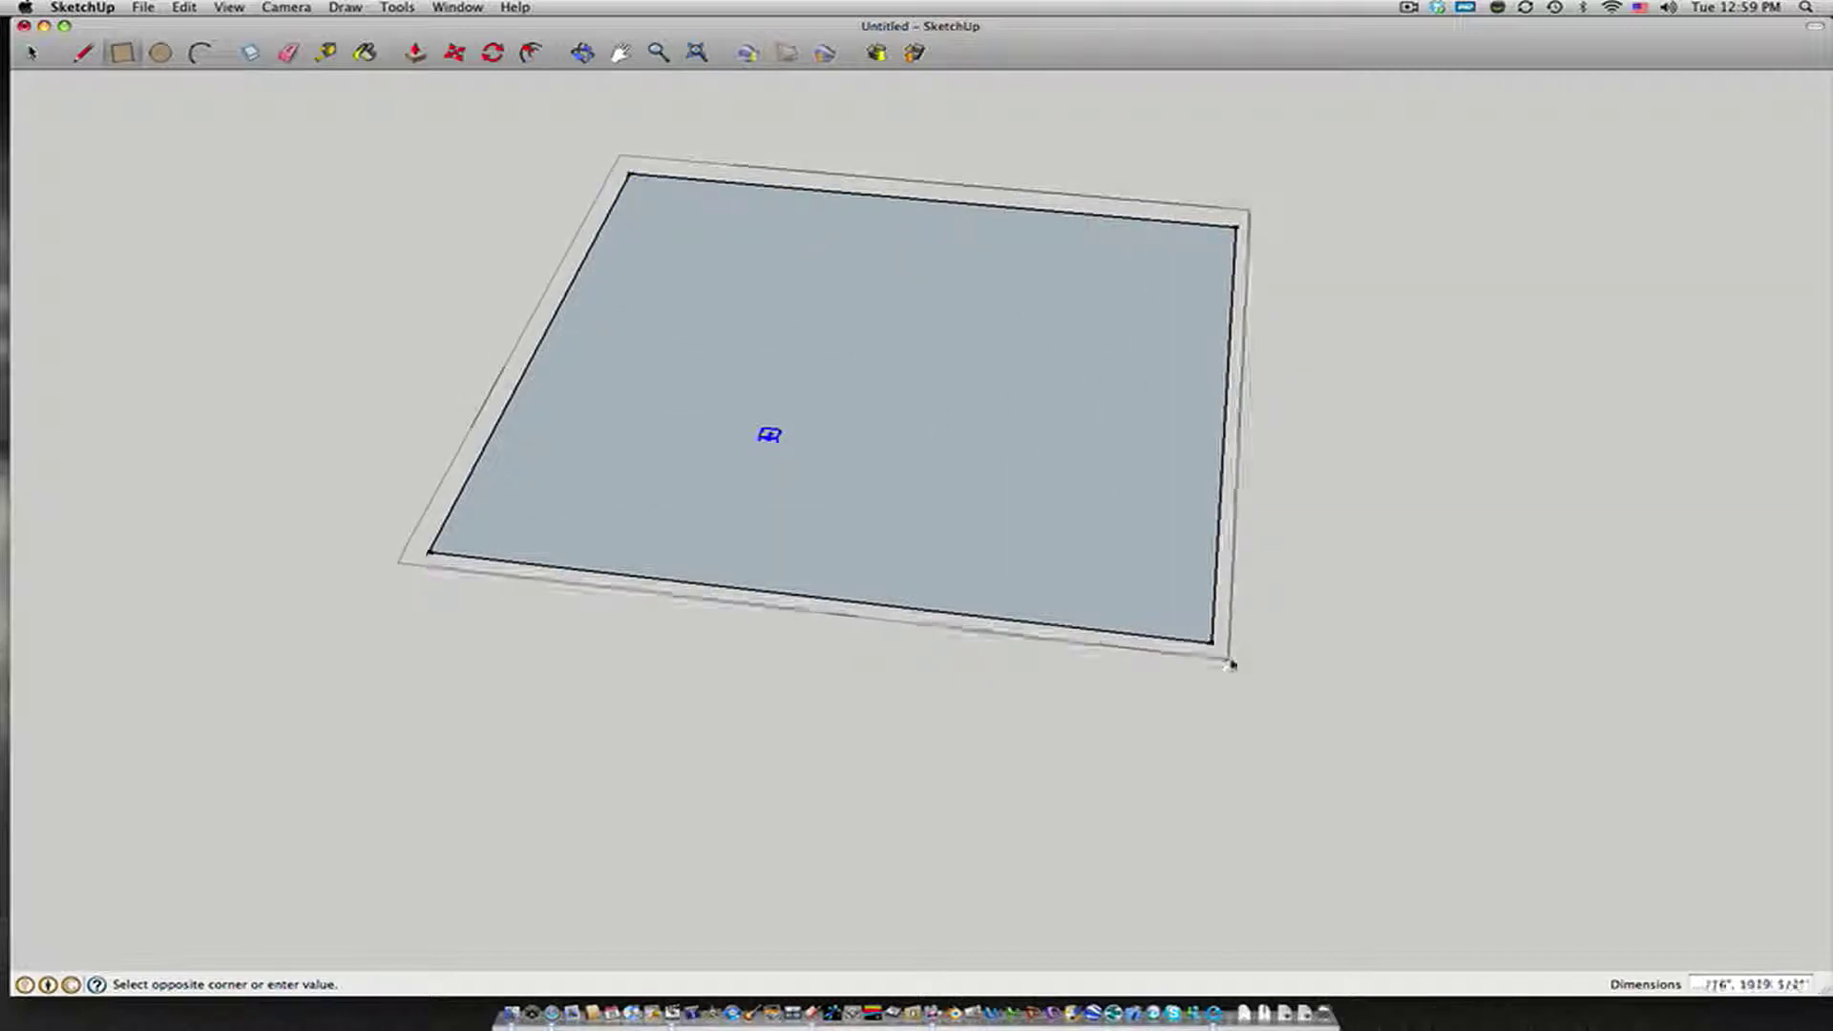
click(1230, 658)
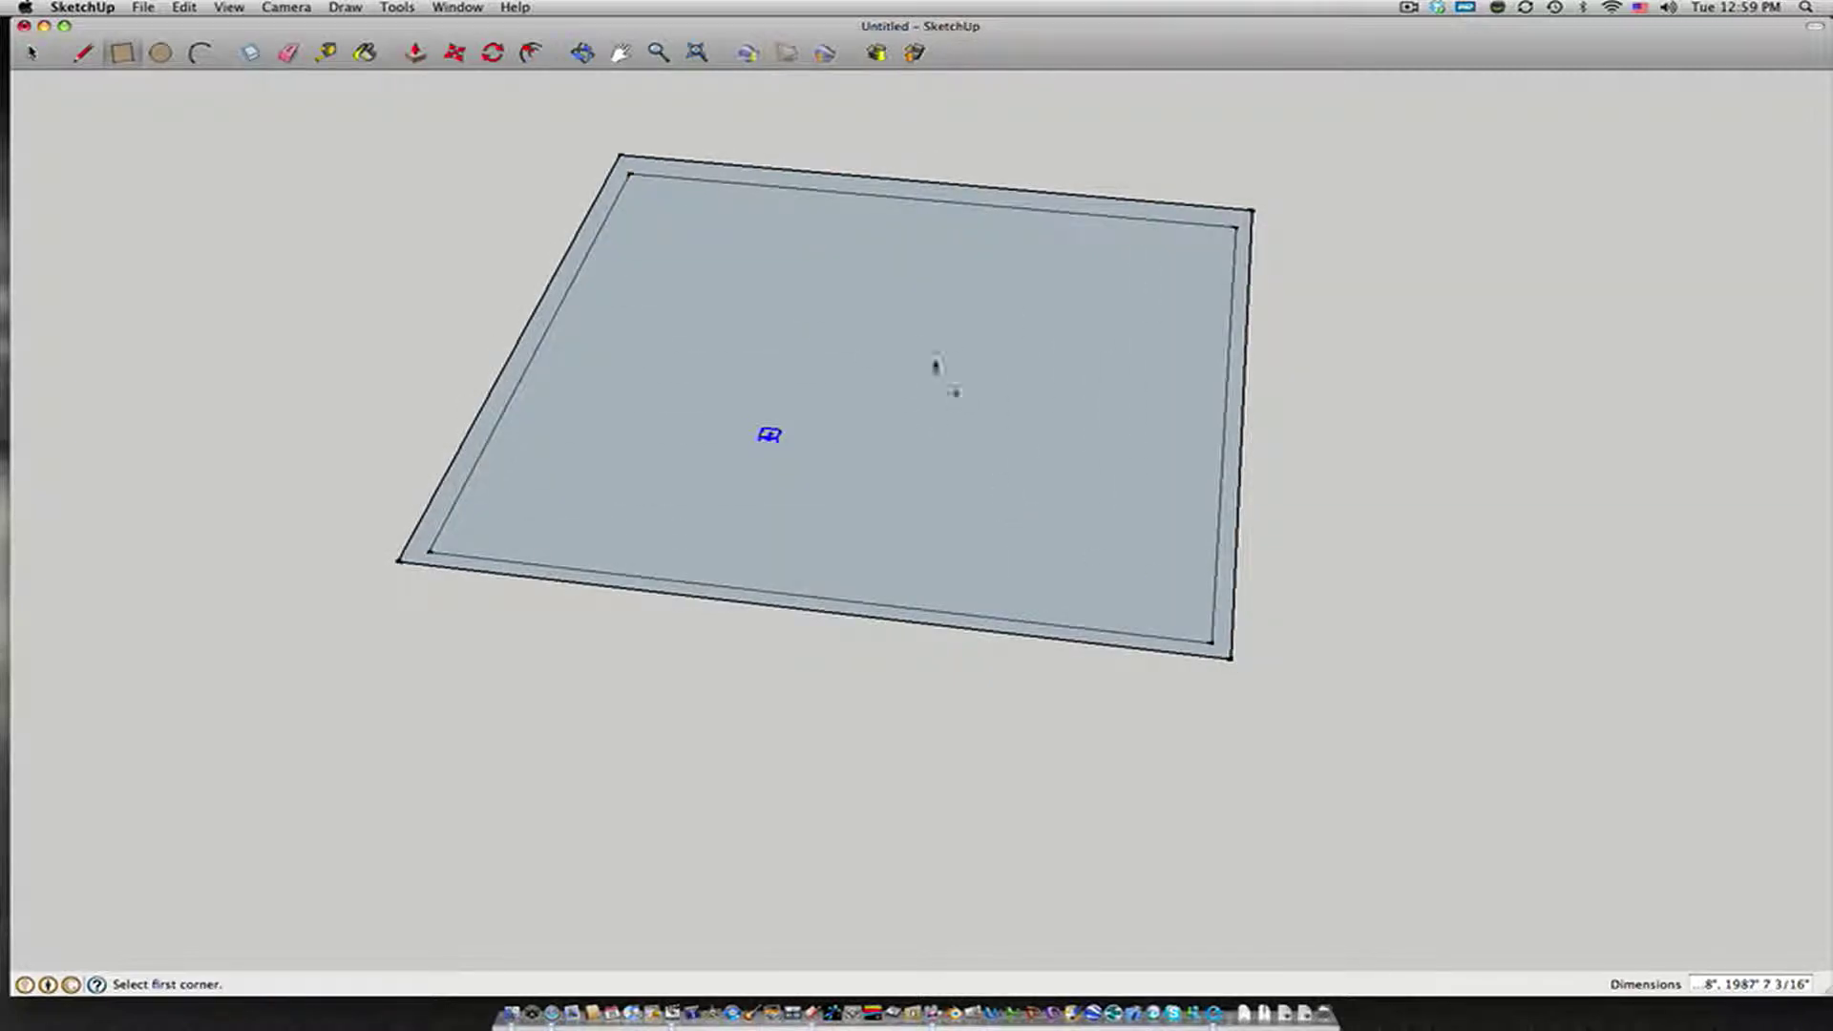
Step: Push the inner rectangular face down with Push/Pull to form a deep open-topped box with a rim
key(p)
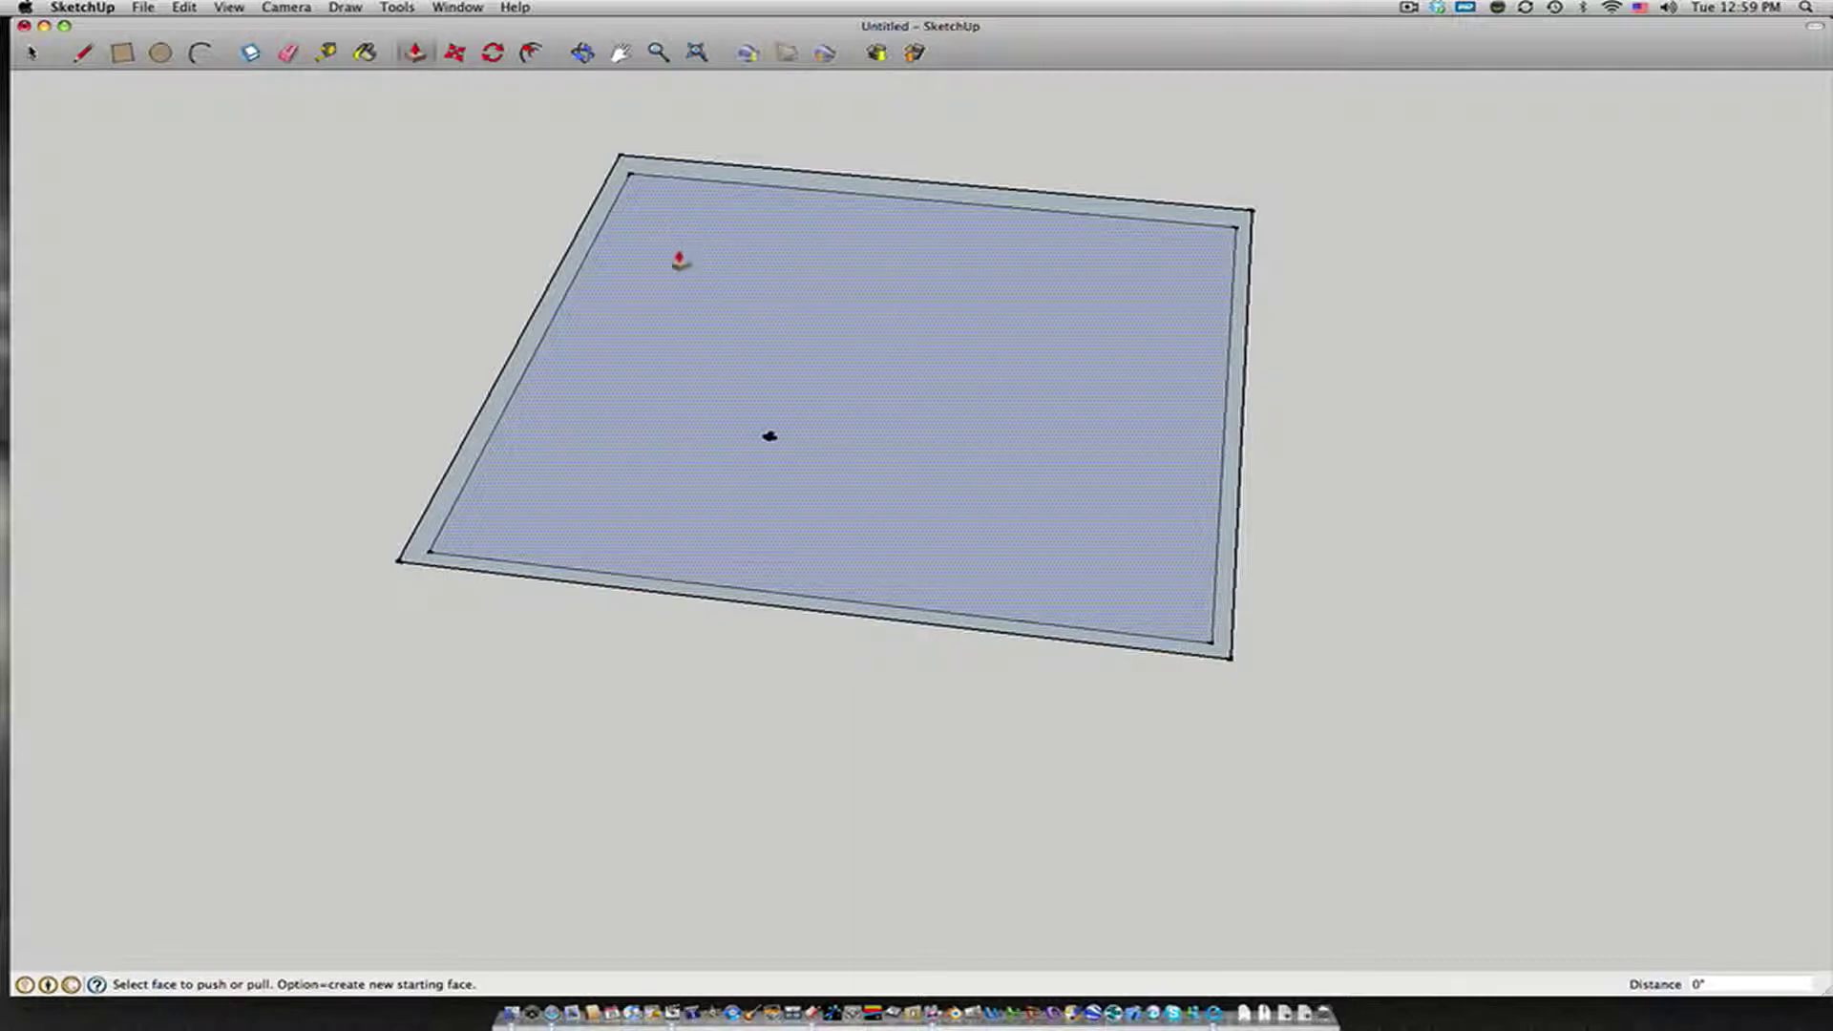
click(659, 221)
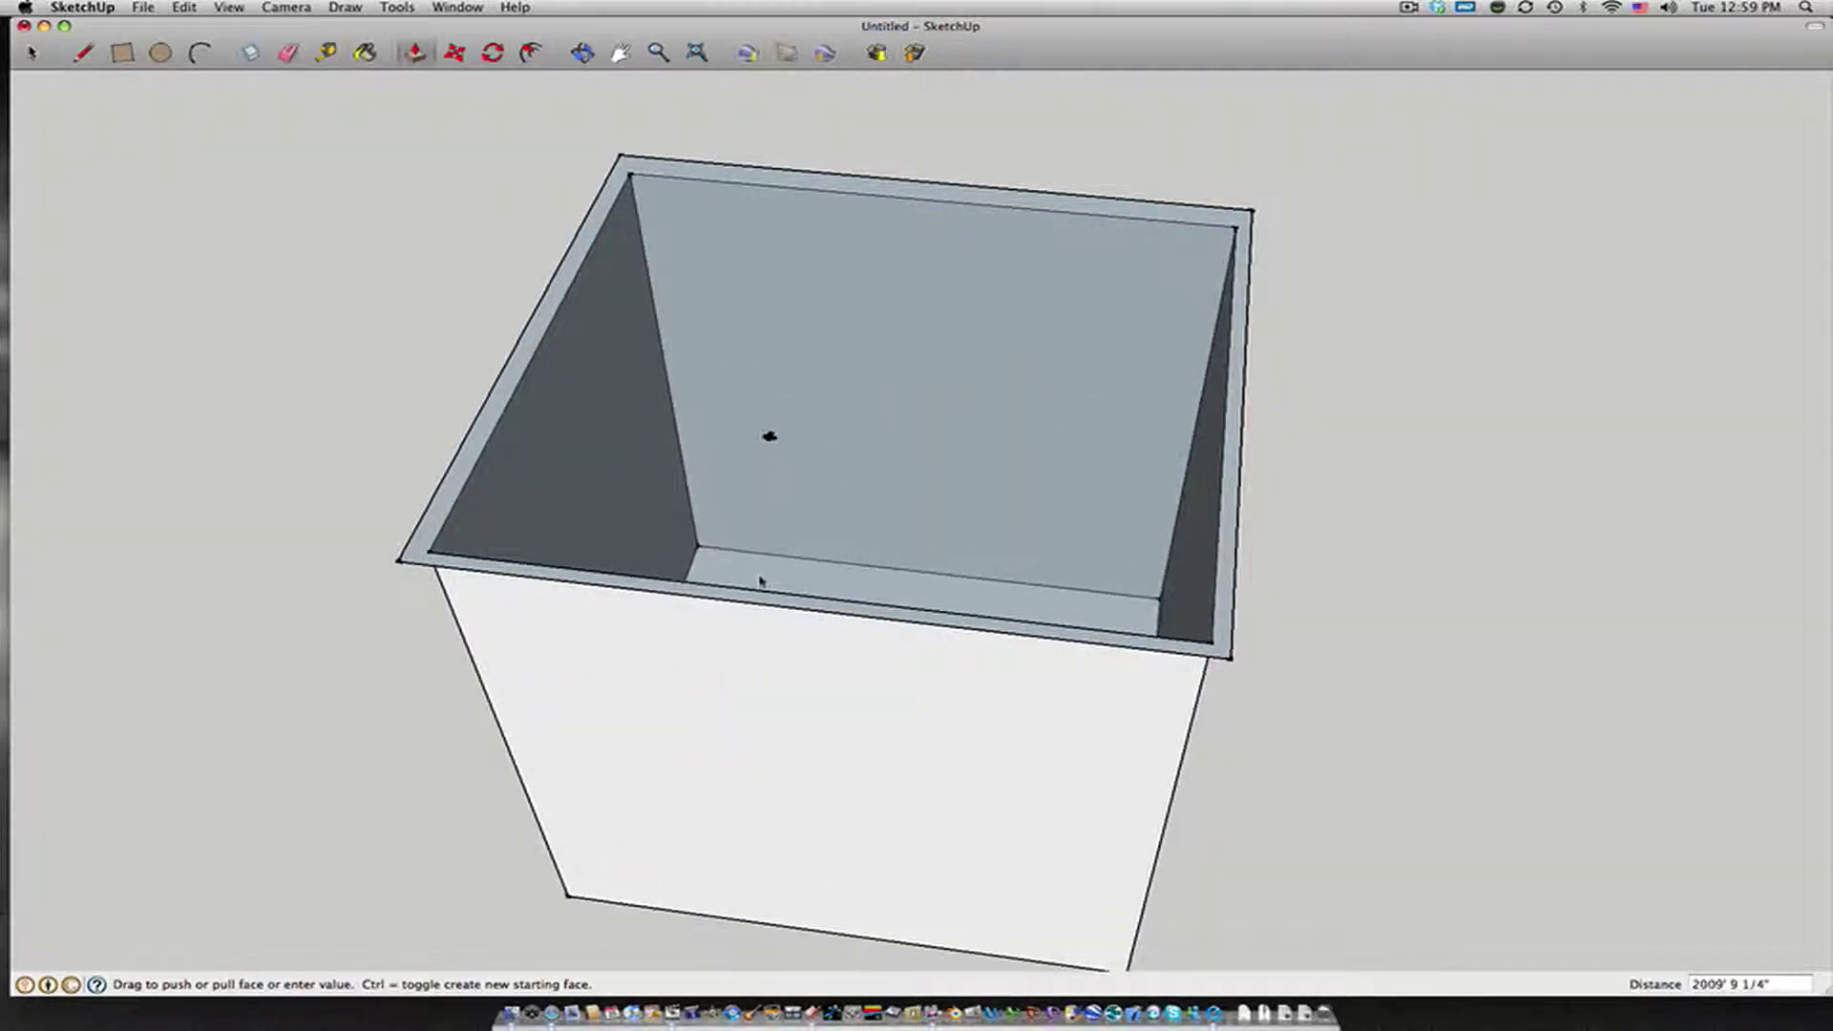
click(762, 589)
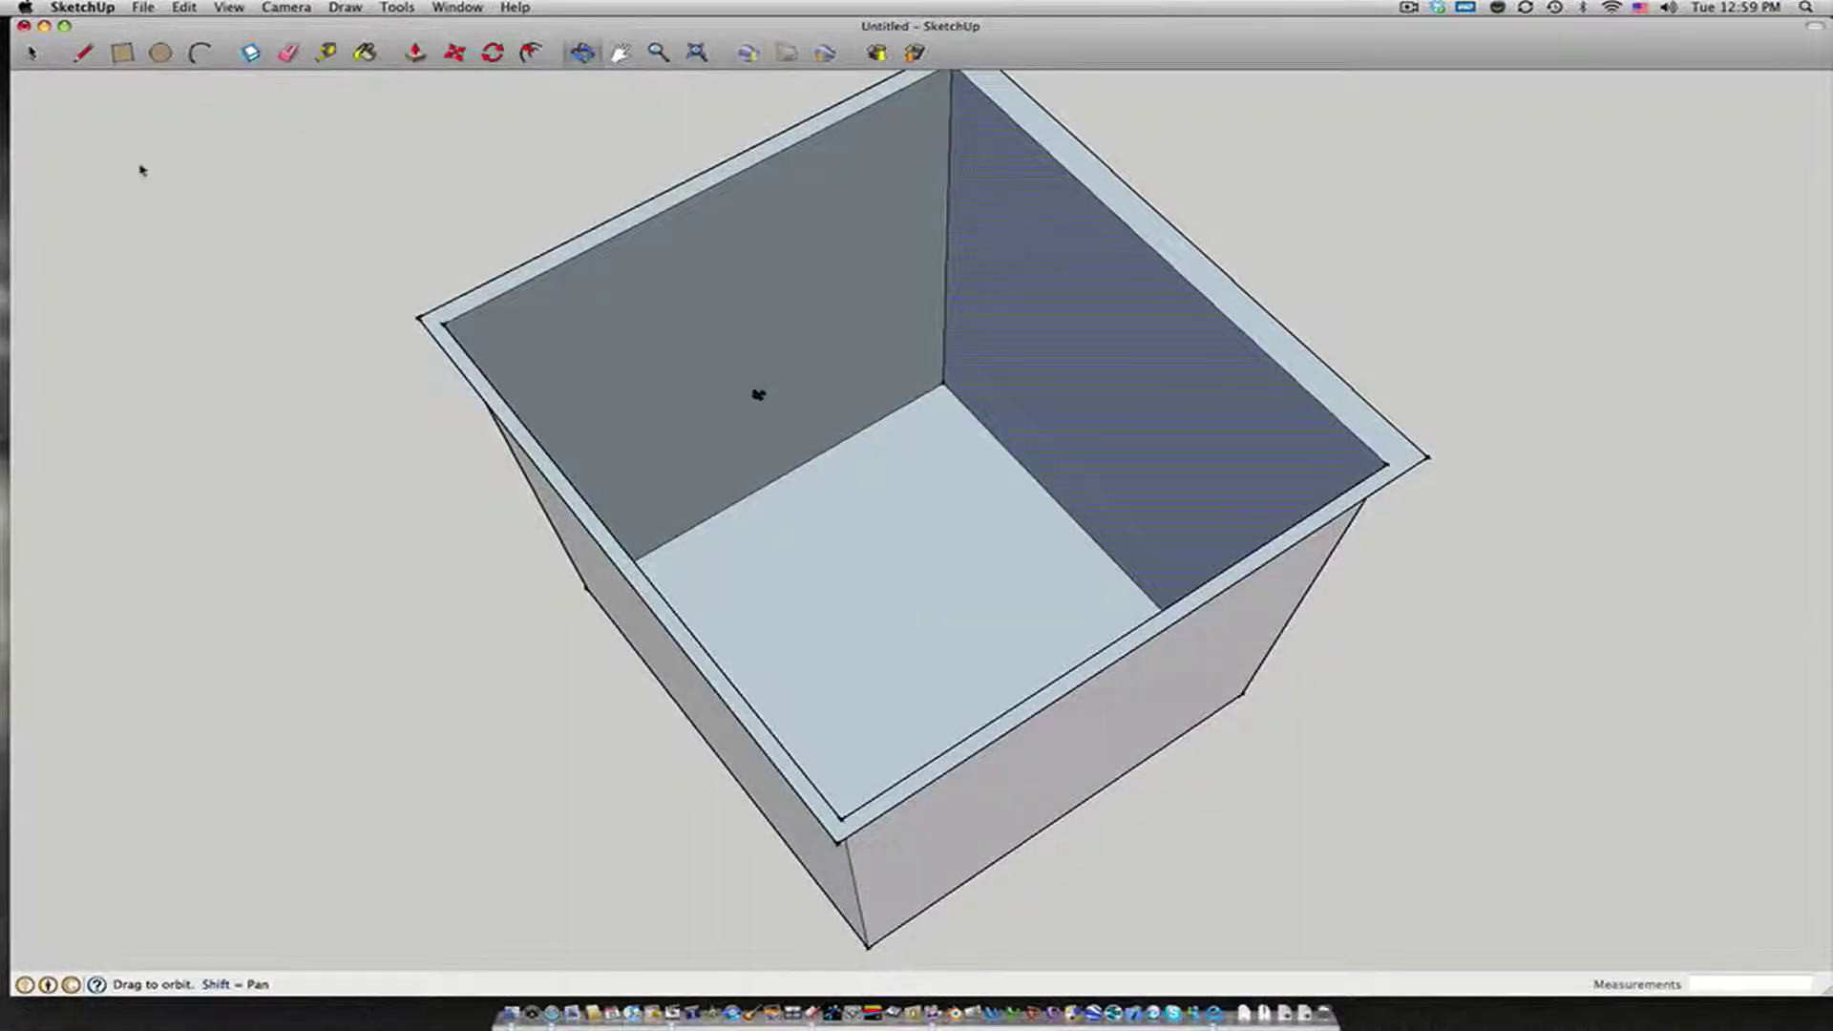
Step: Paint the two visible inner walls and the floor of the box bright green with the Paint Bucket
click(399, 7)
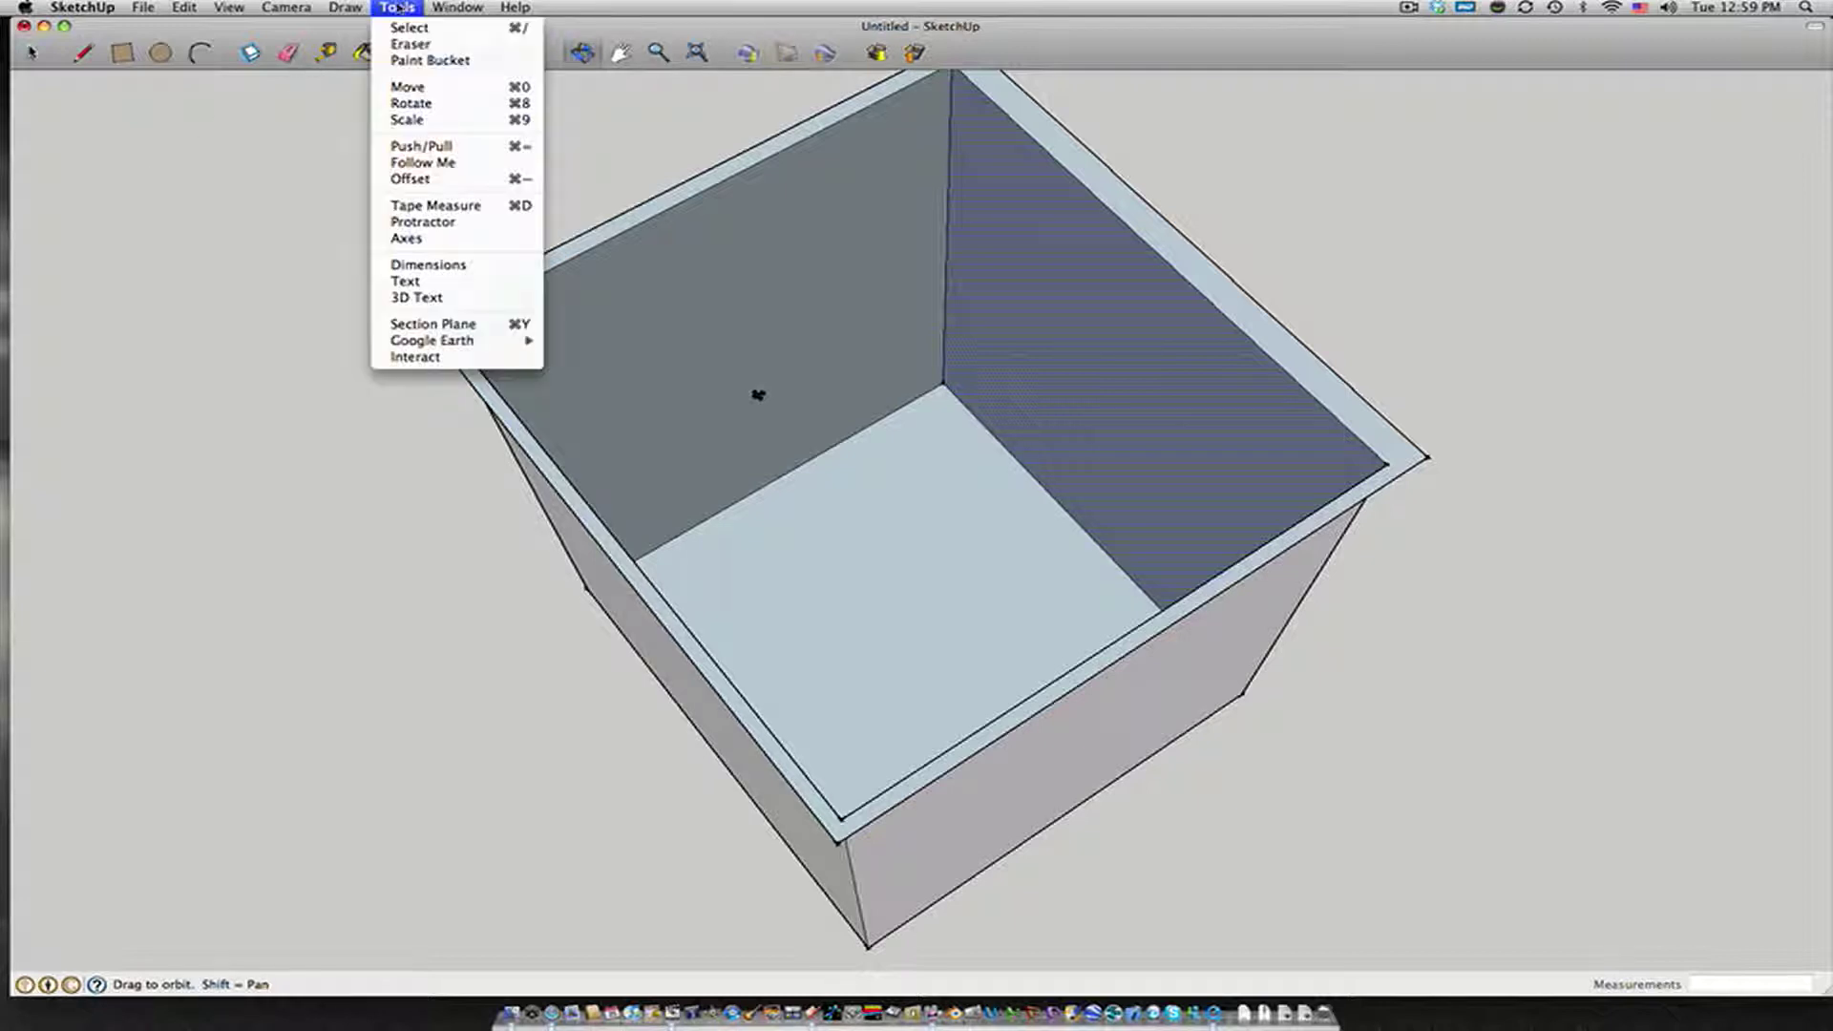
click(429, 60)
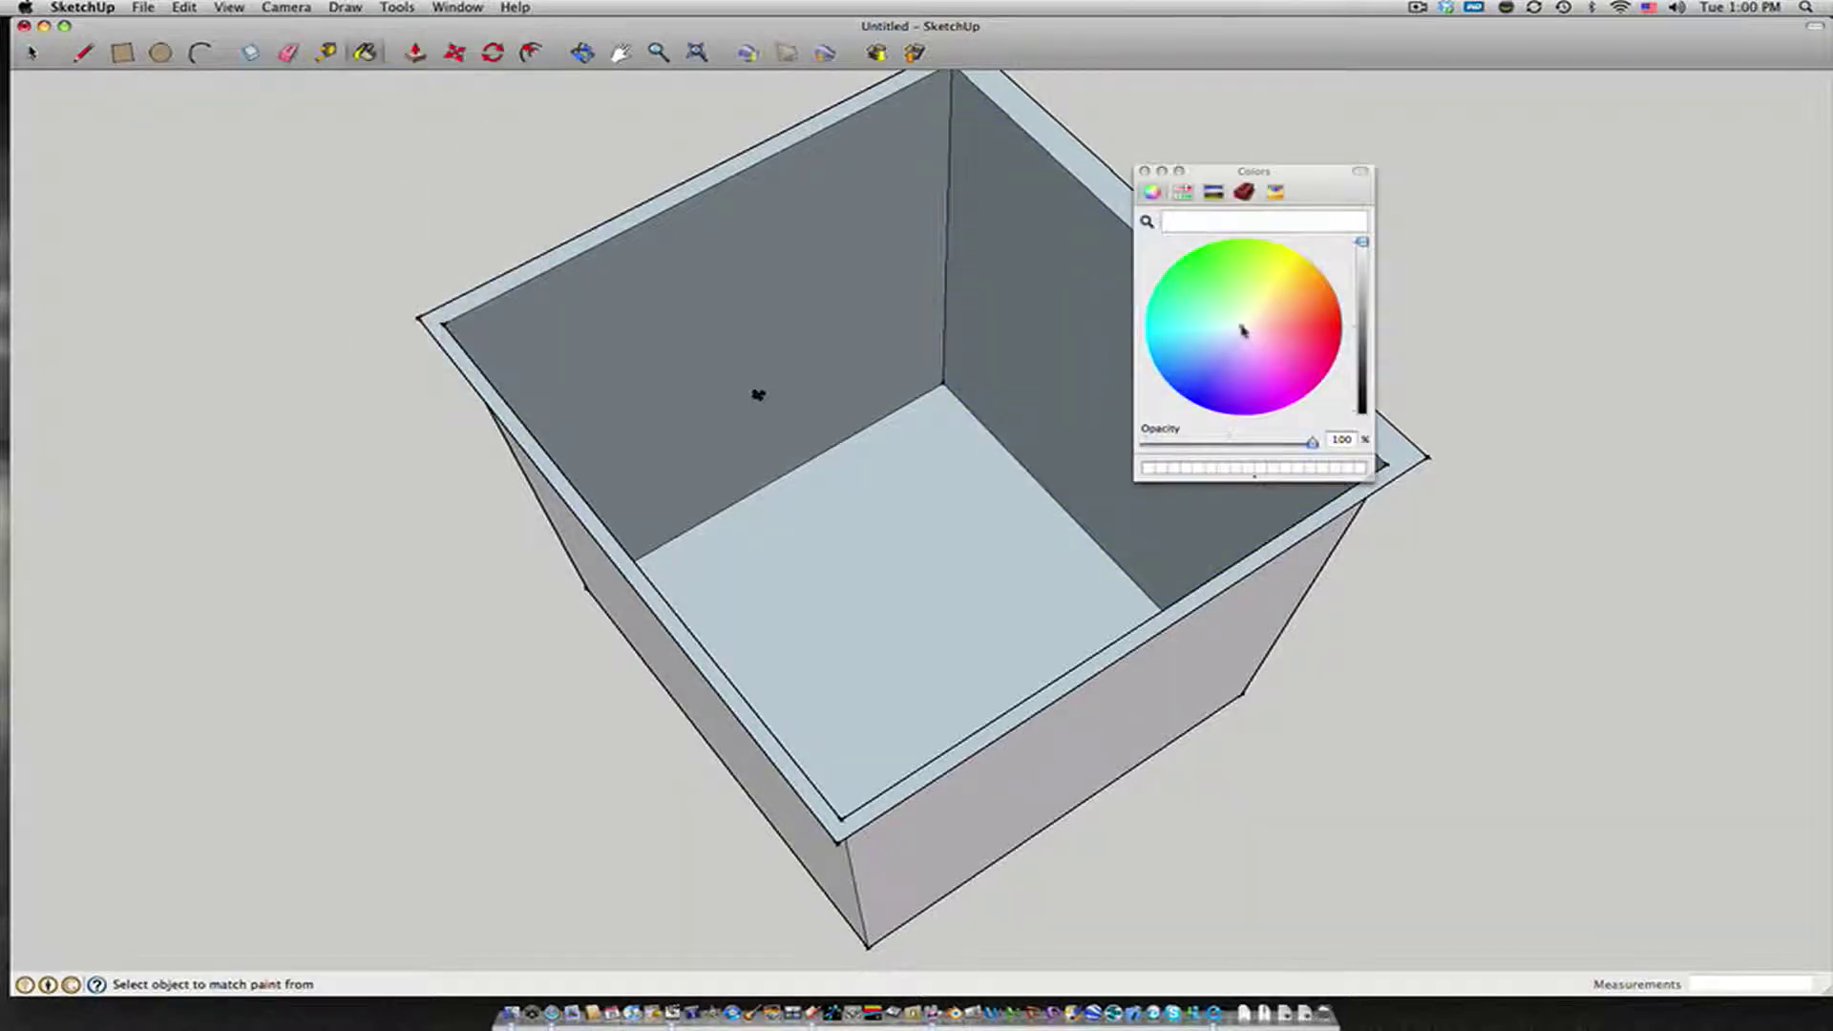
drag(1240, 329, 1182, 241)
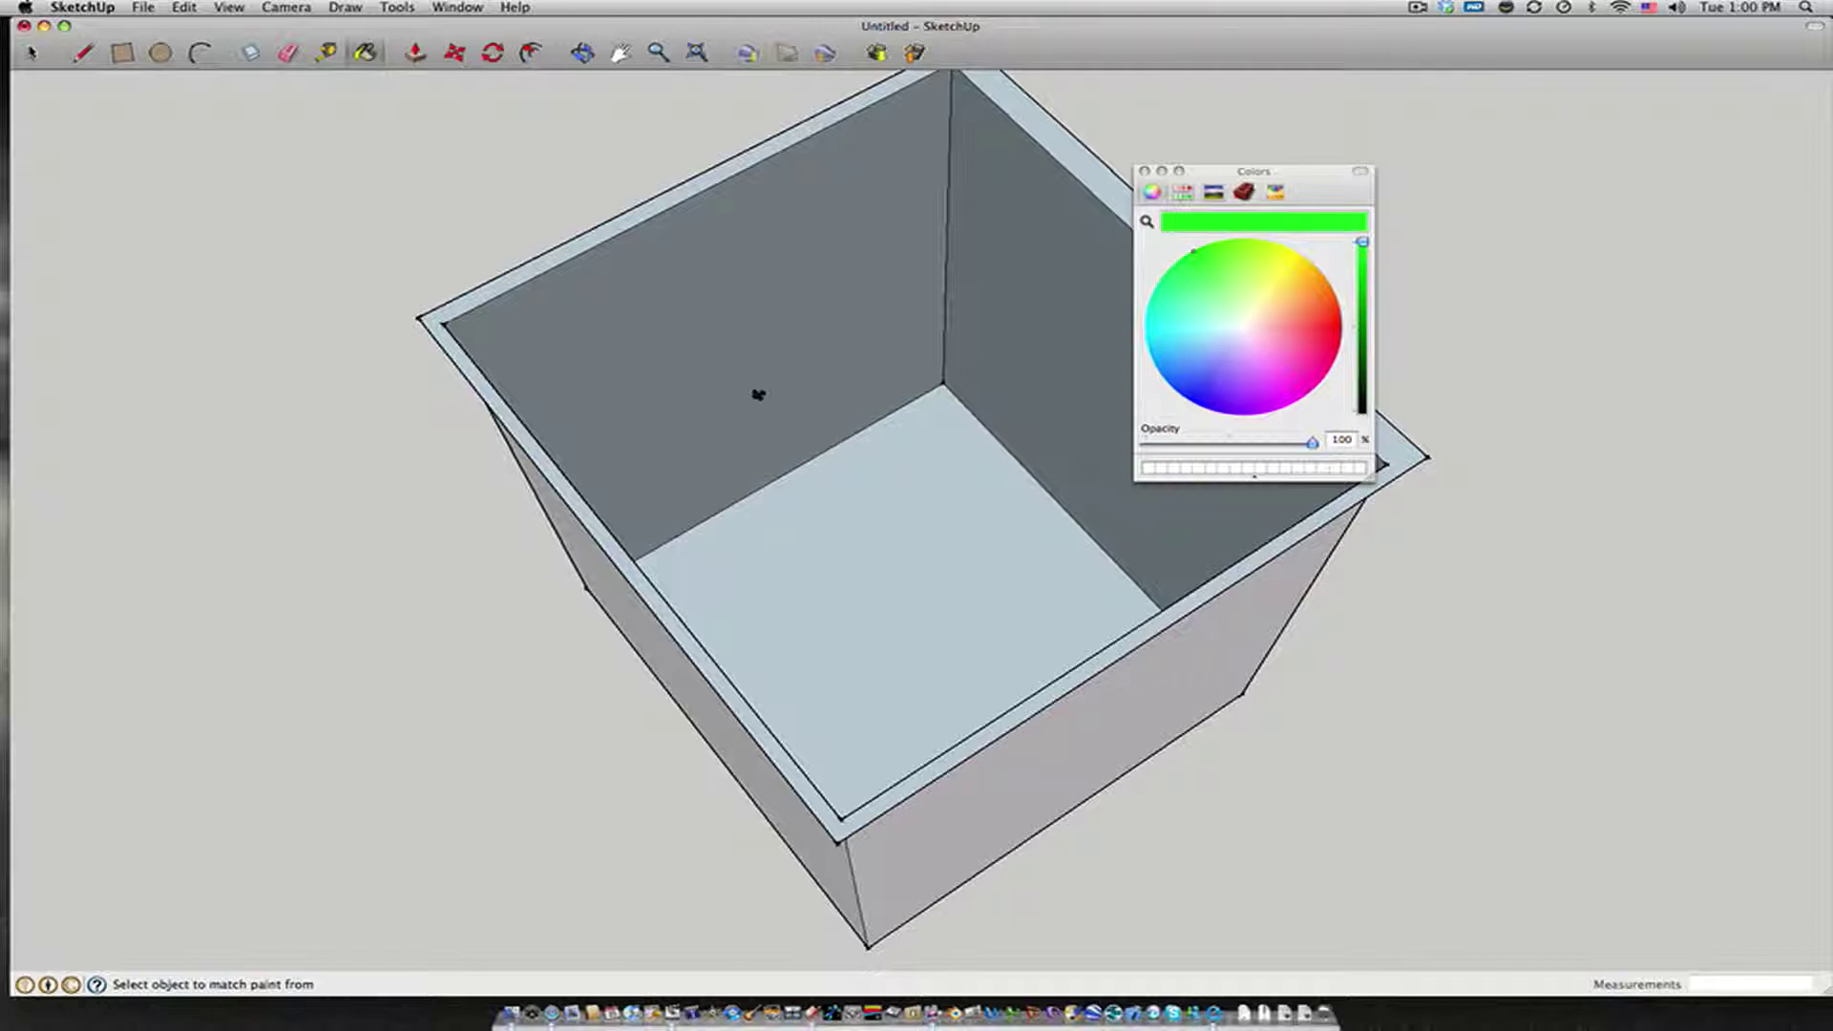
click(758, 395)
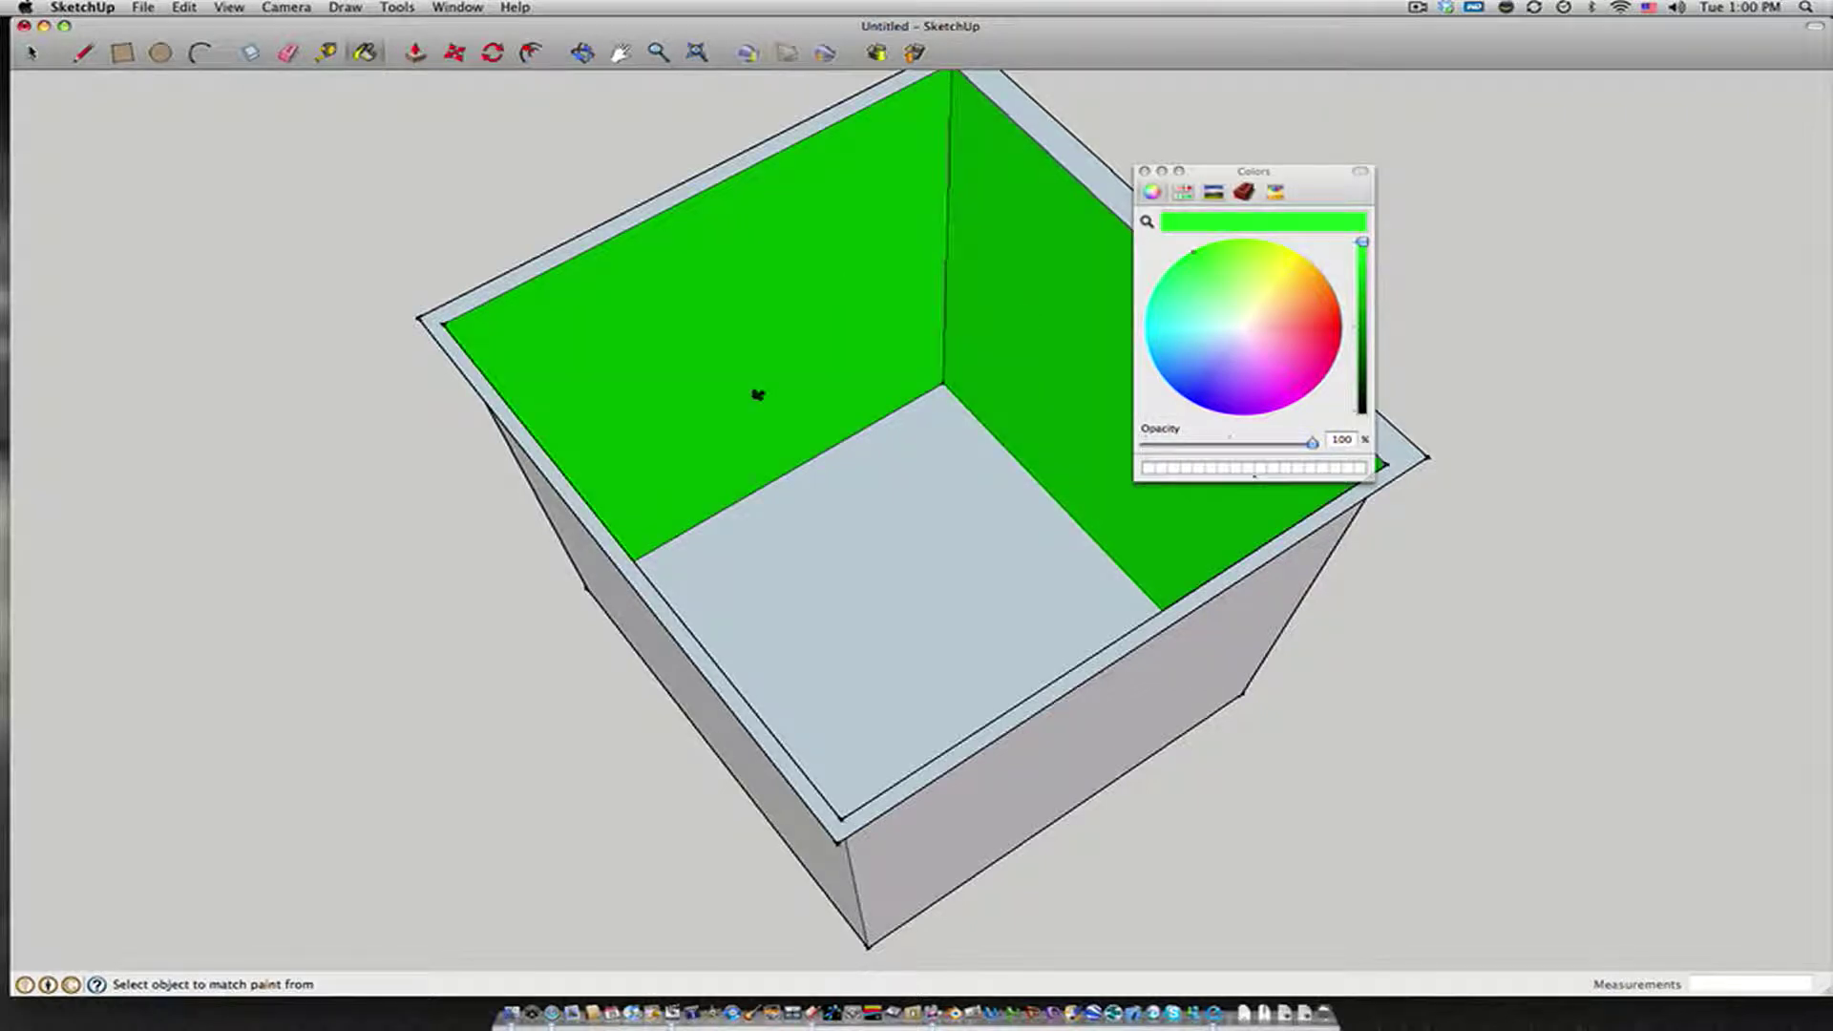
click(919, 536)
Step: Paint the two remaining inner walls of the box the same bright green and close the color picker
key(super+b)
mouse_move(1021, 508)
mouse_down()
mouse_move(929, 688)
mouse_move(821, 702)
mouse_up()
drag(778, 397, 872, 286)
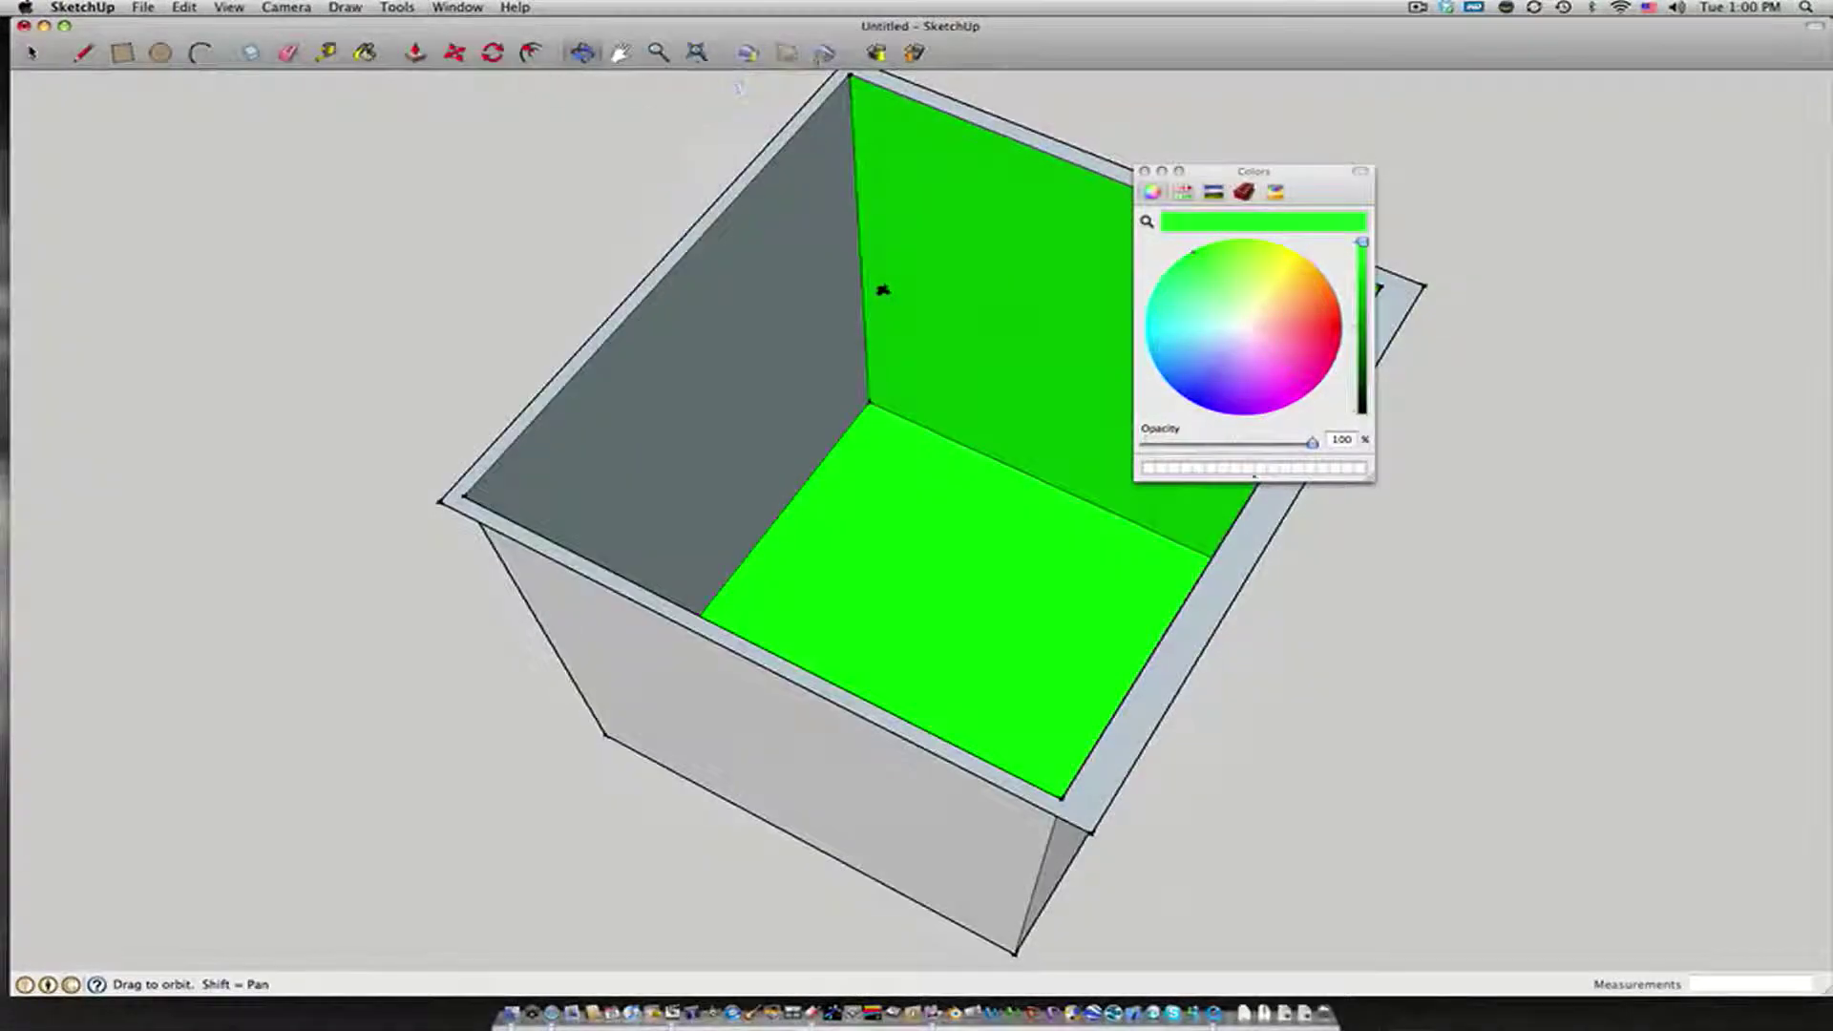
key(b)
key(super+b)
mouse_move(661, 432)
mouse_down()
mouse_move(646, 655)
mouse_move(736, 811)
mouse_move(495, 594)
mouse_up()
drag(949, 377, 1038, 322)
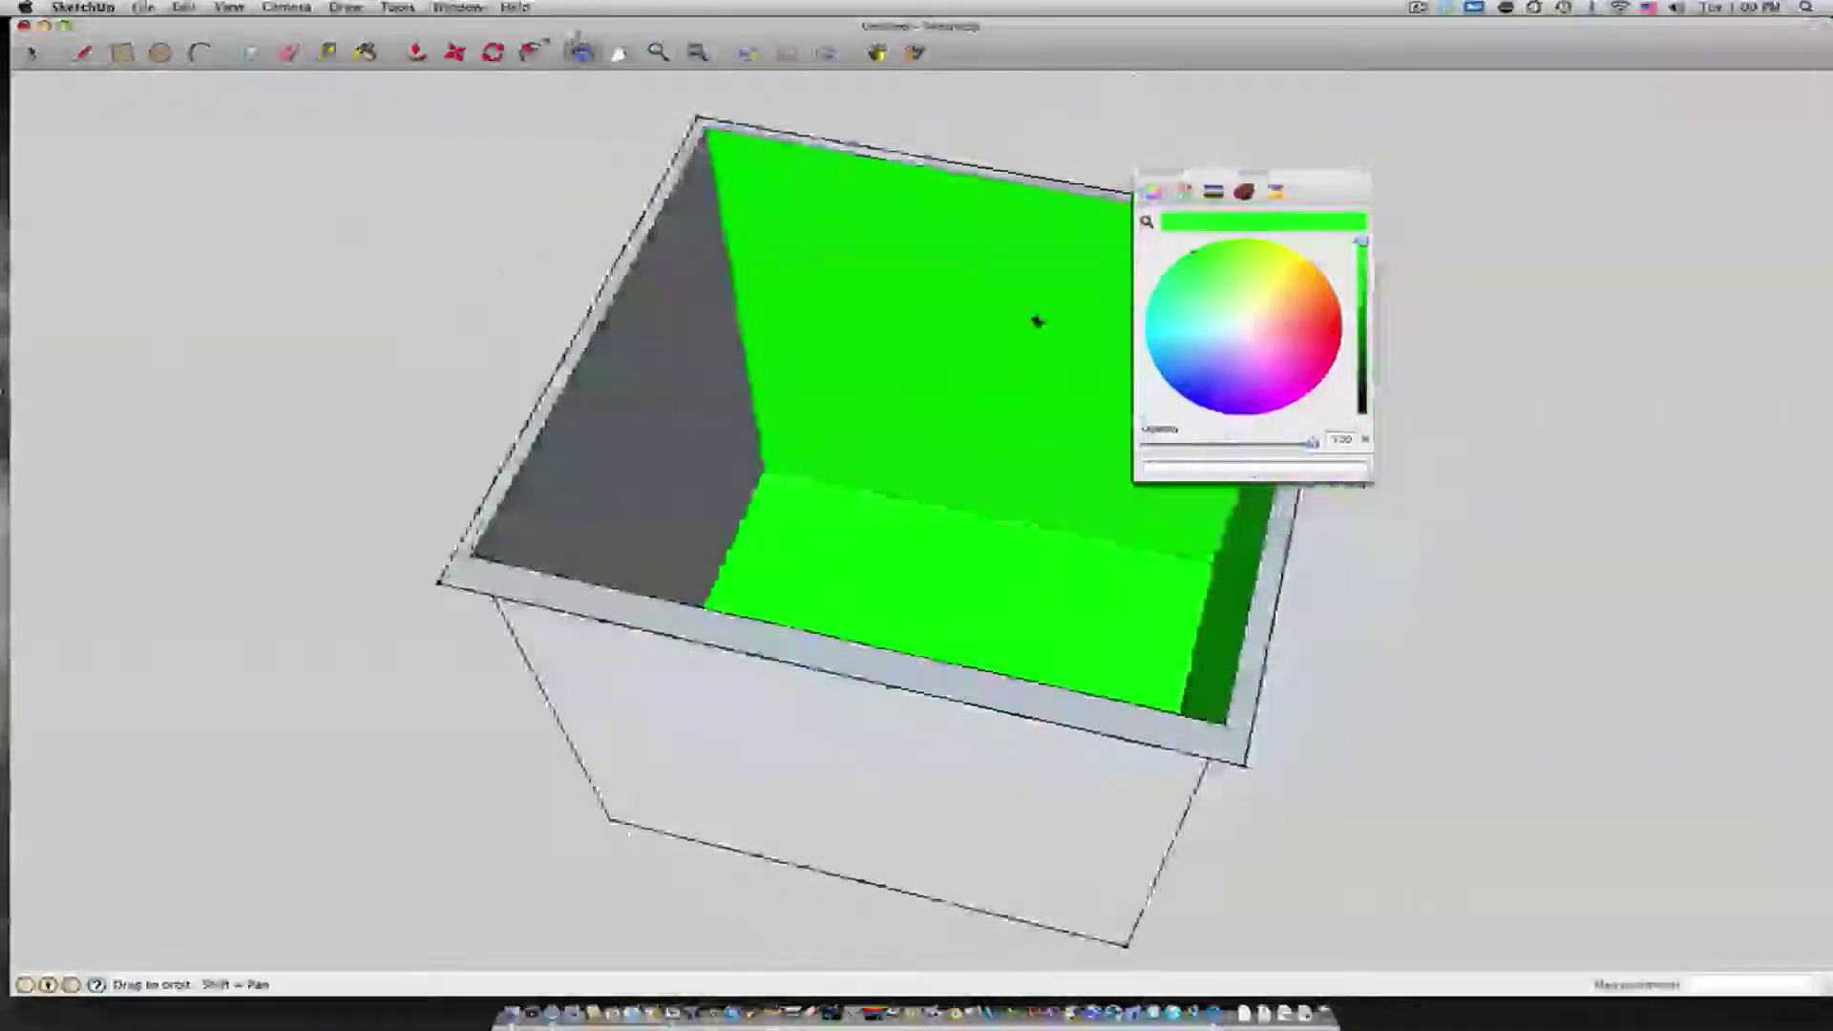
key(b)
click(637, 401)
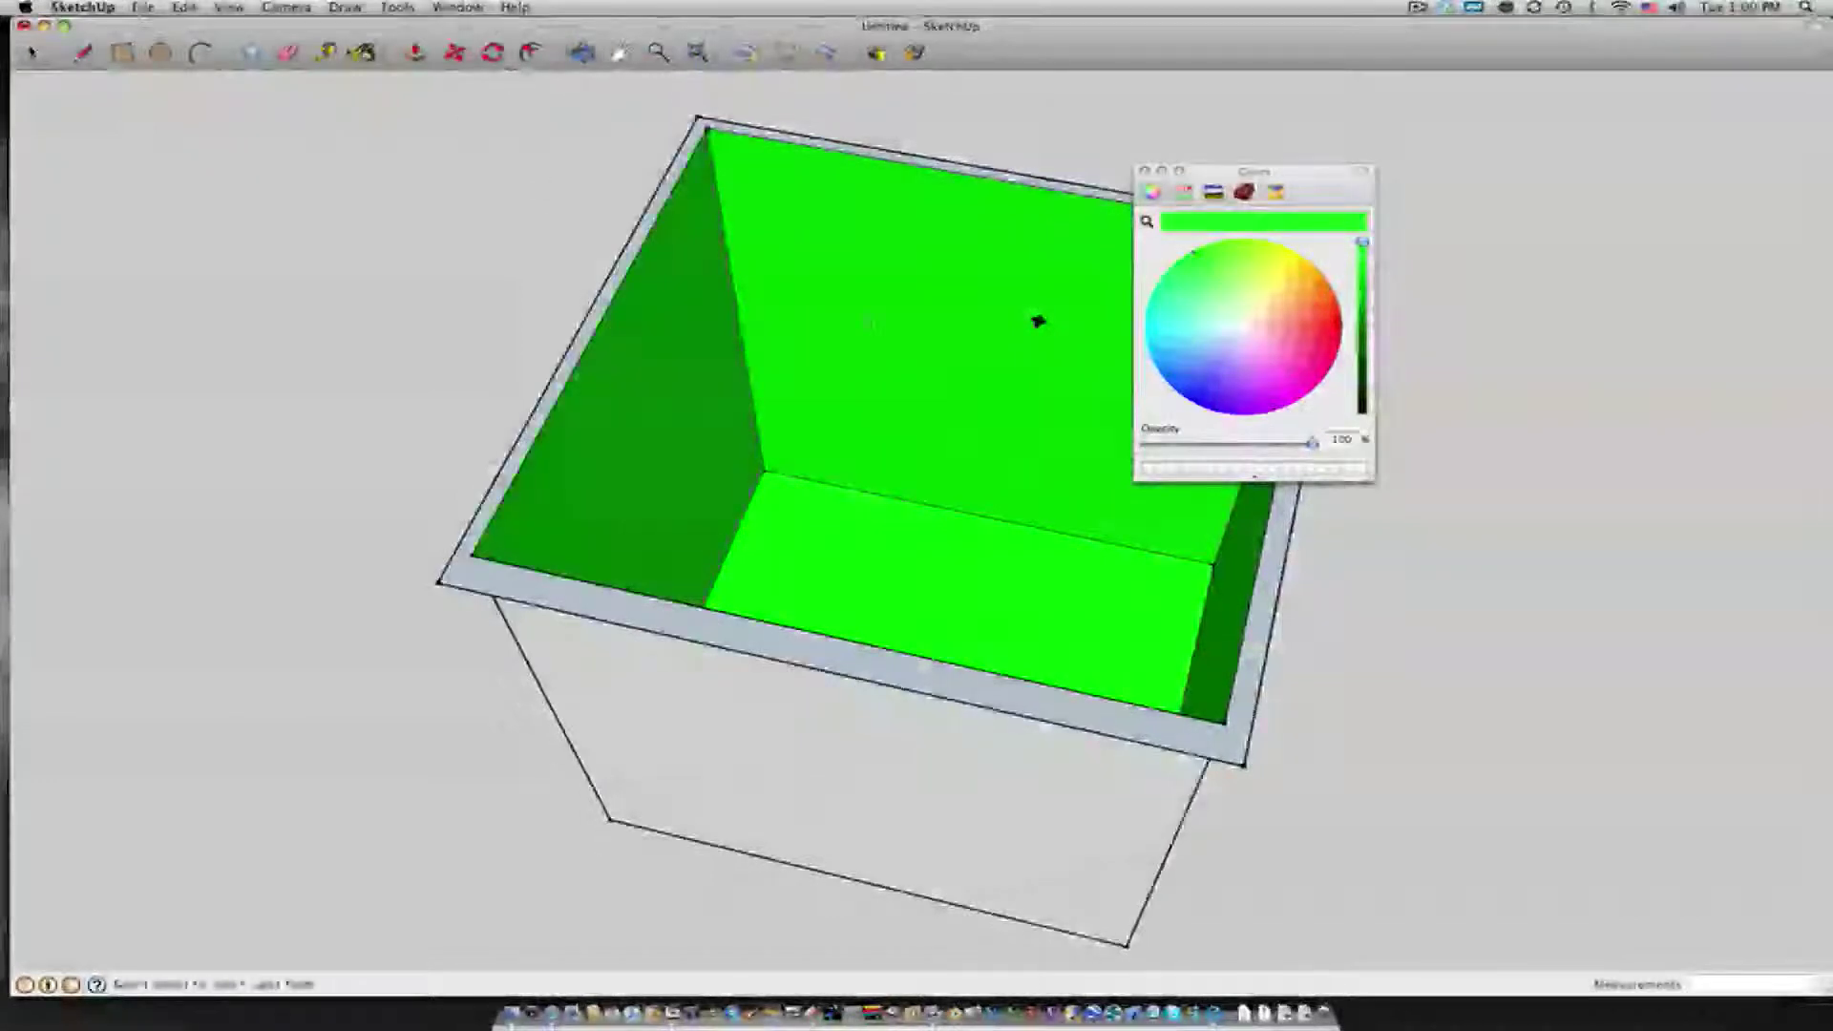
click(1145, 171)
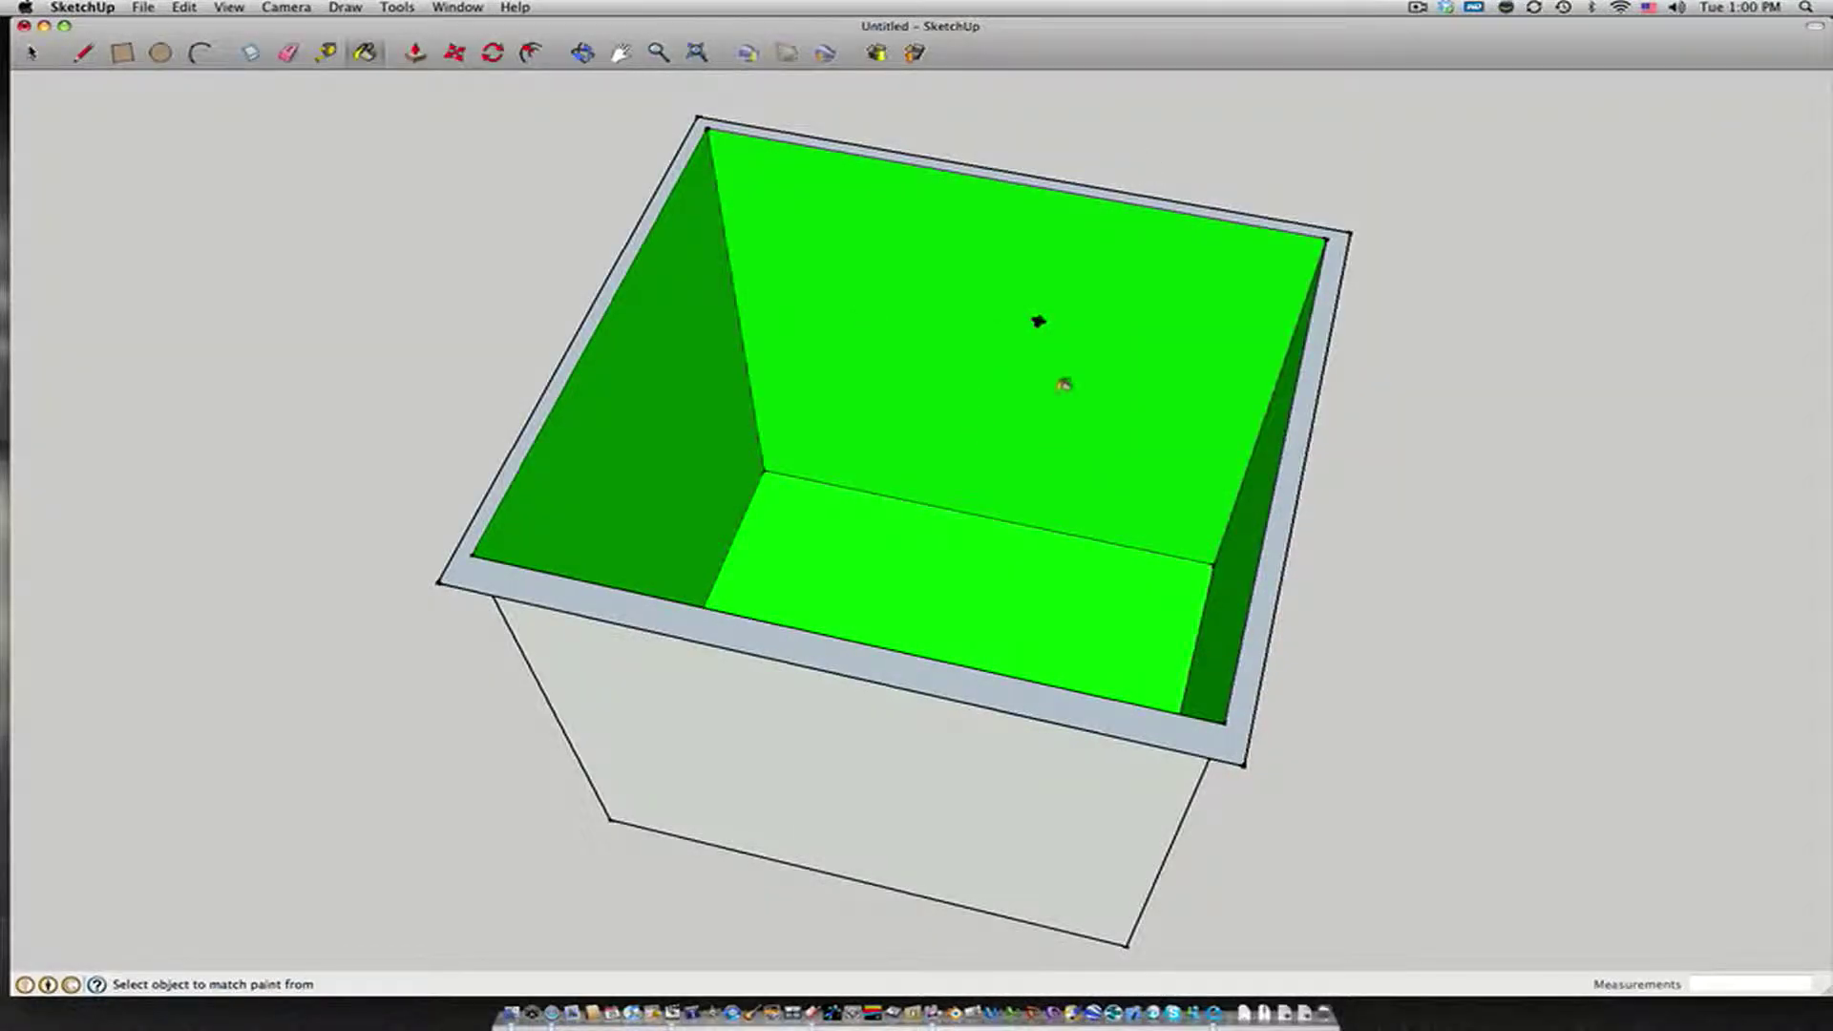
Step: Move the Spitfire plane about 851' from its place near the box's opening down into the green box
key(a)
scroll(1056, 371, up, 6)
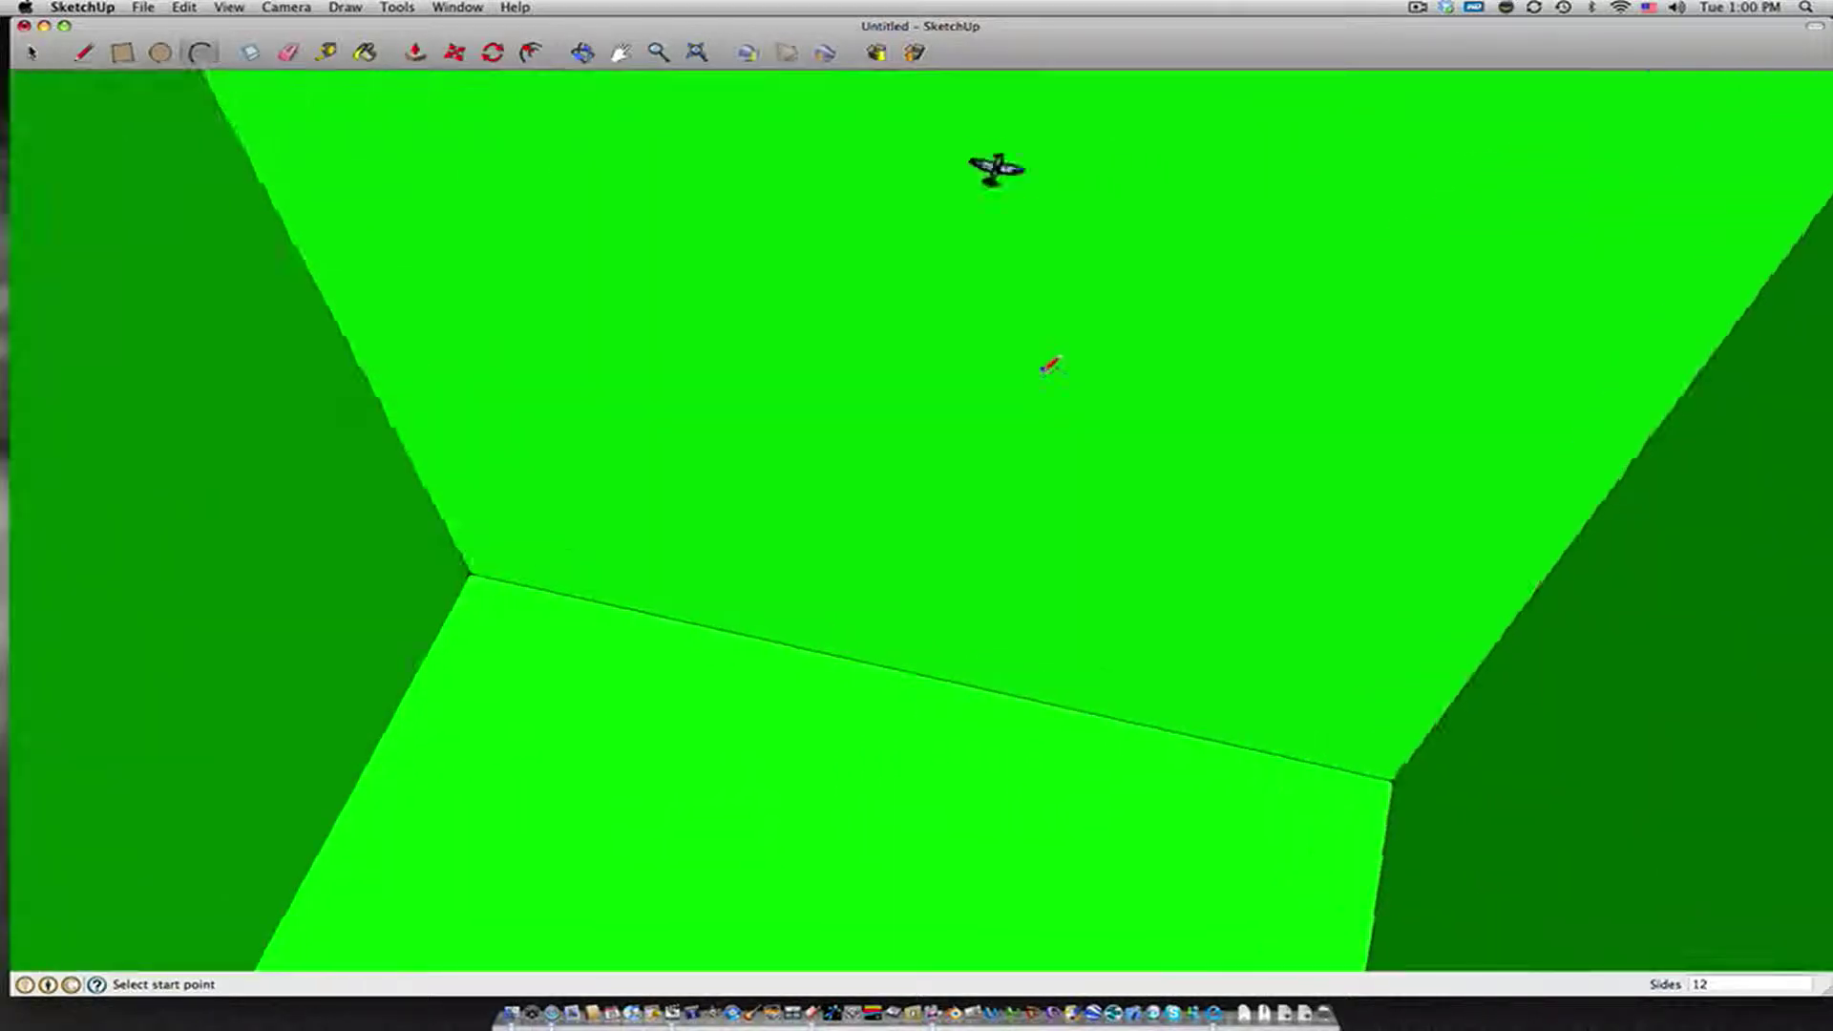
scroll(1051, 366, up, 8)
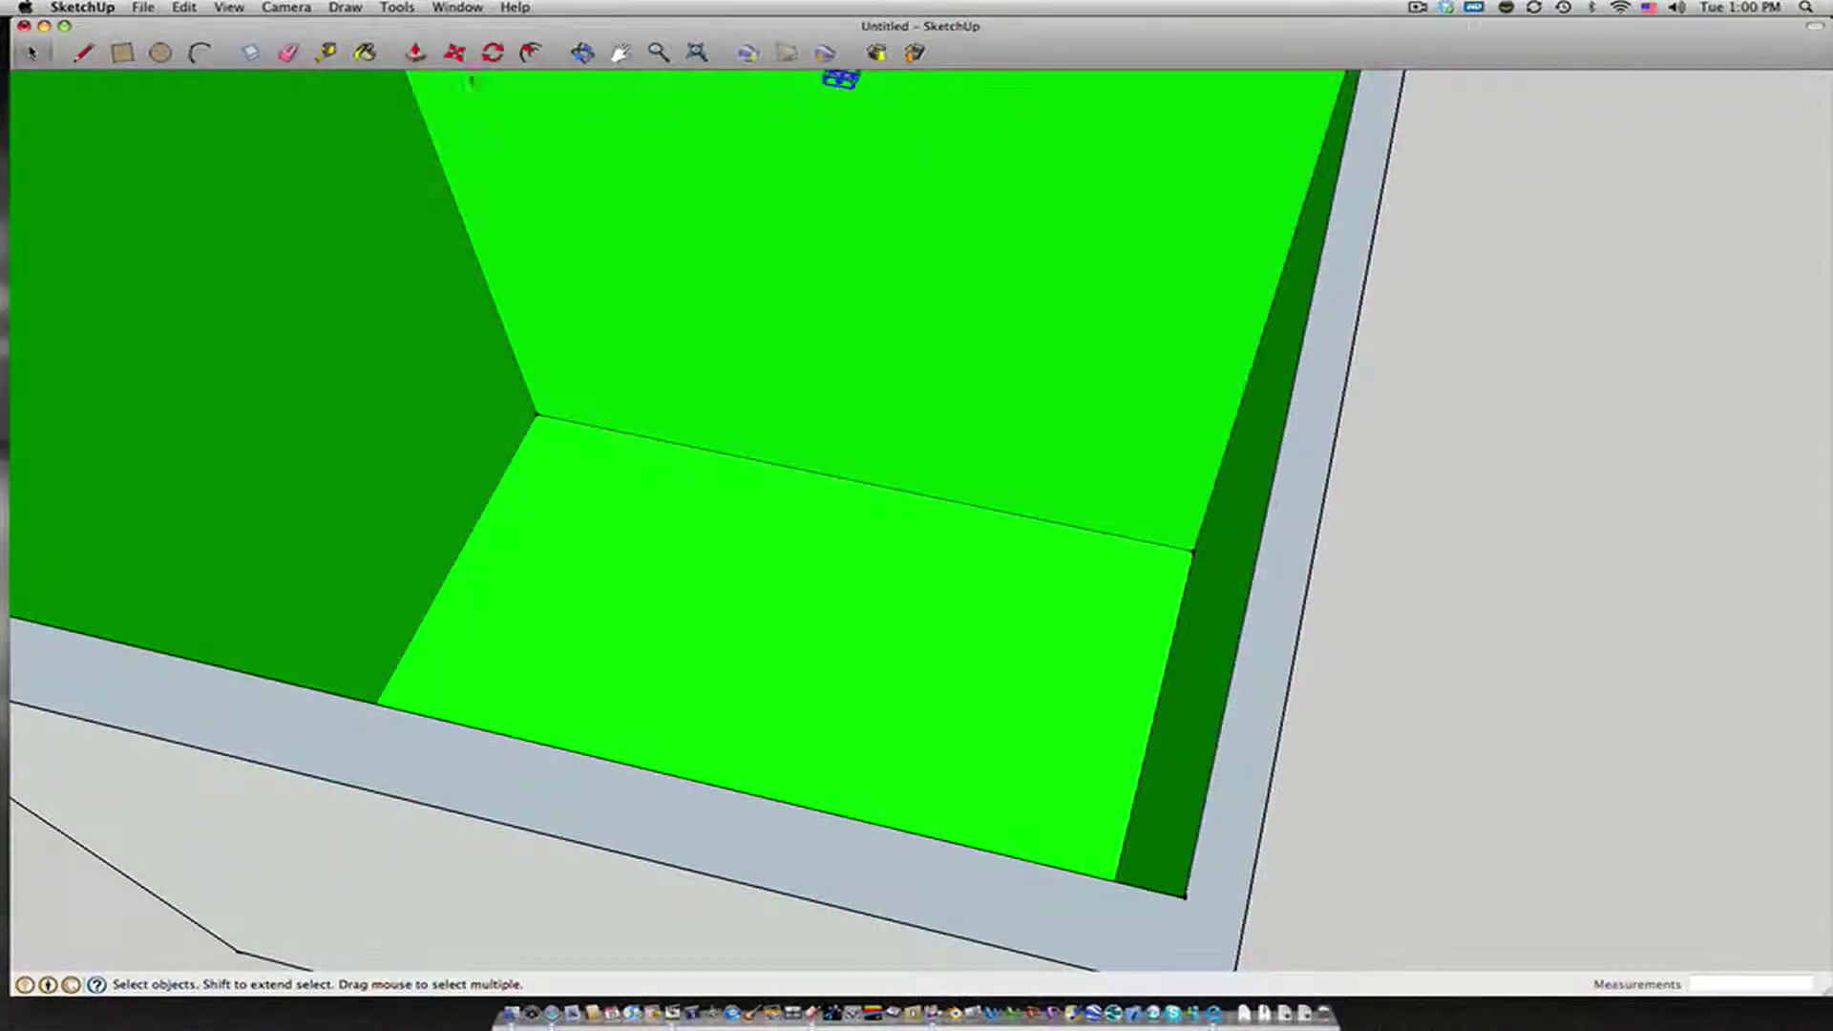
click(454, 53)
click(840, 80)
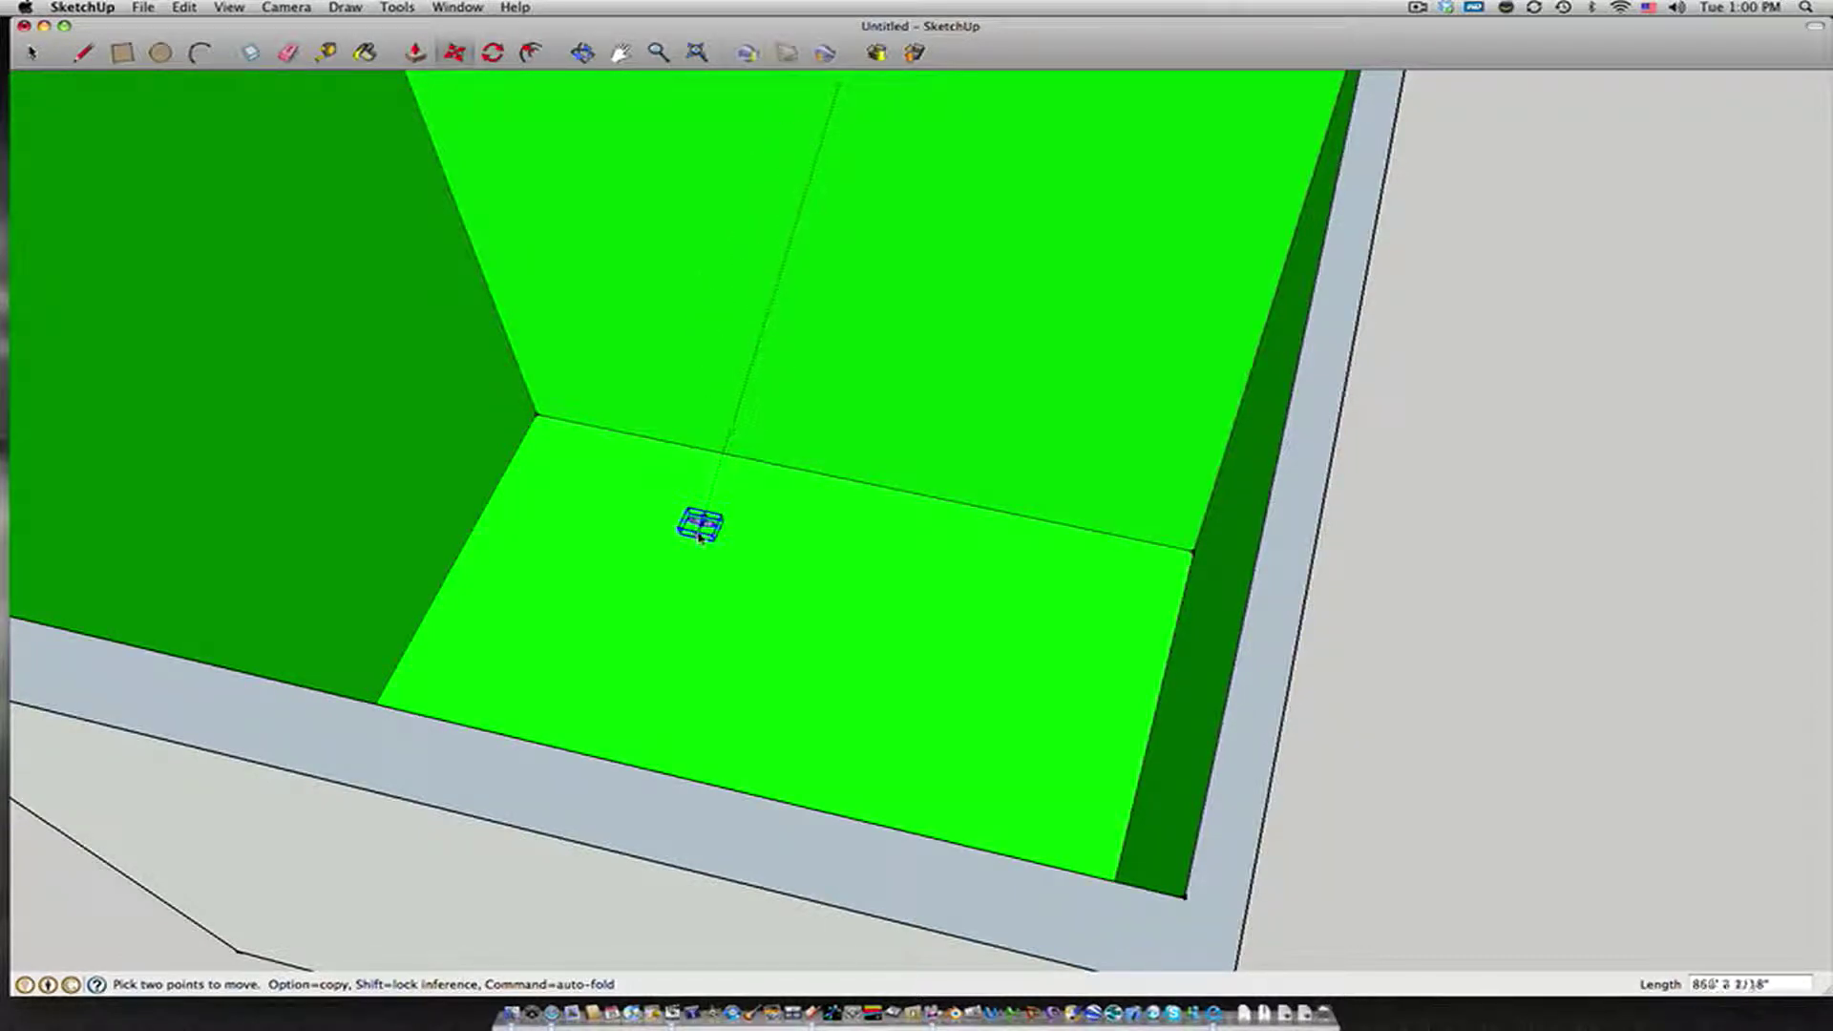
click(700, 535)
scroll(700, 536, up, 1)
scroll(698, 533, up, 5)
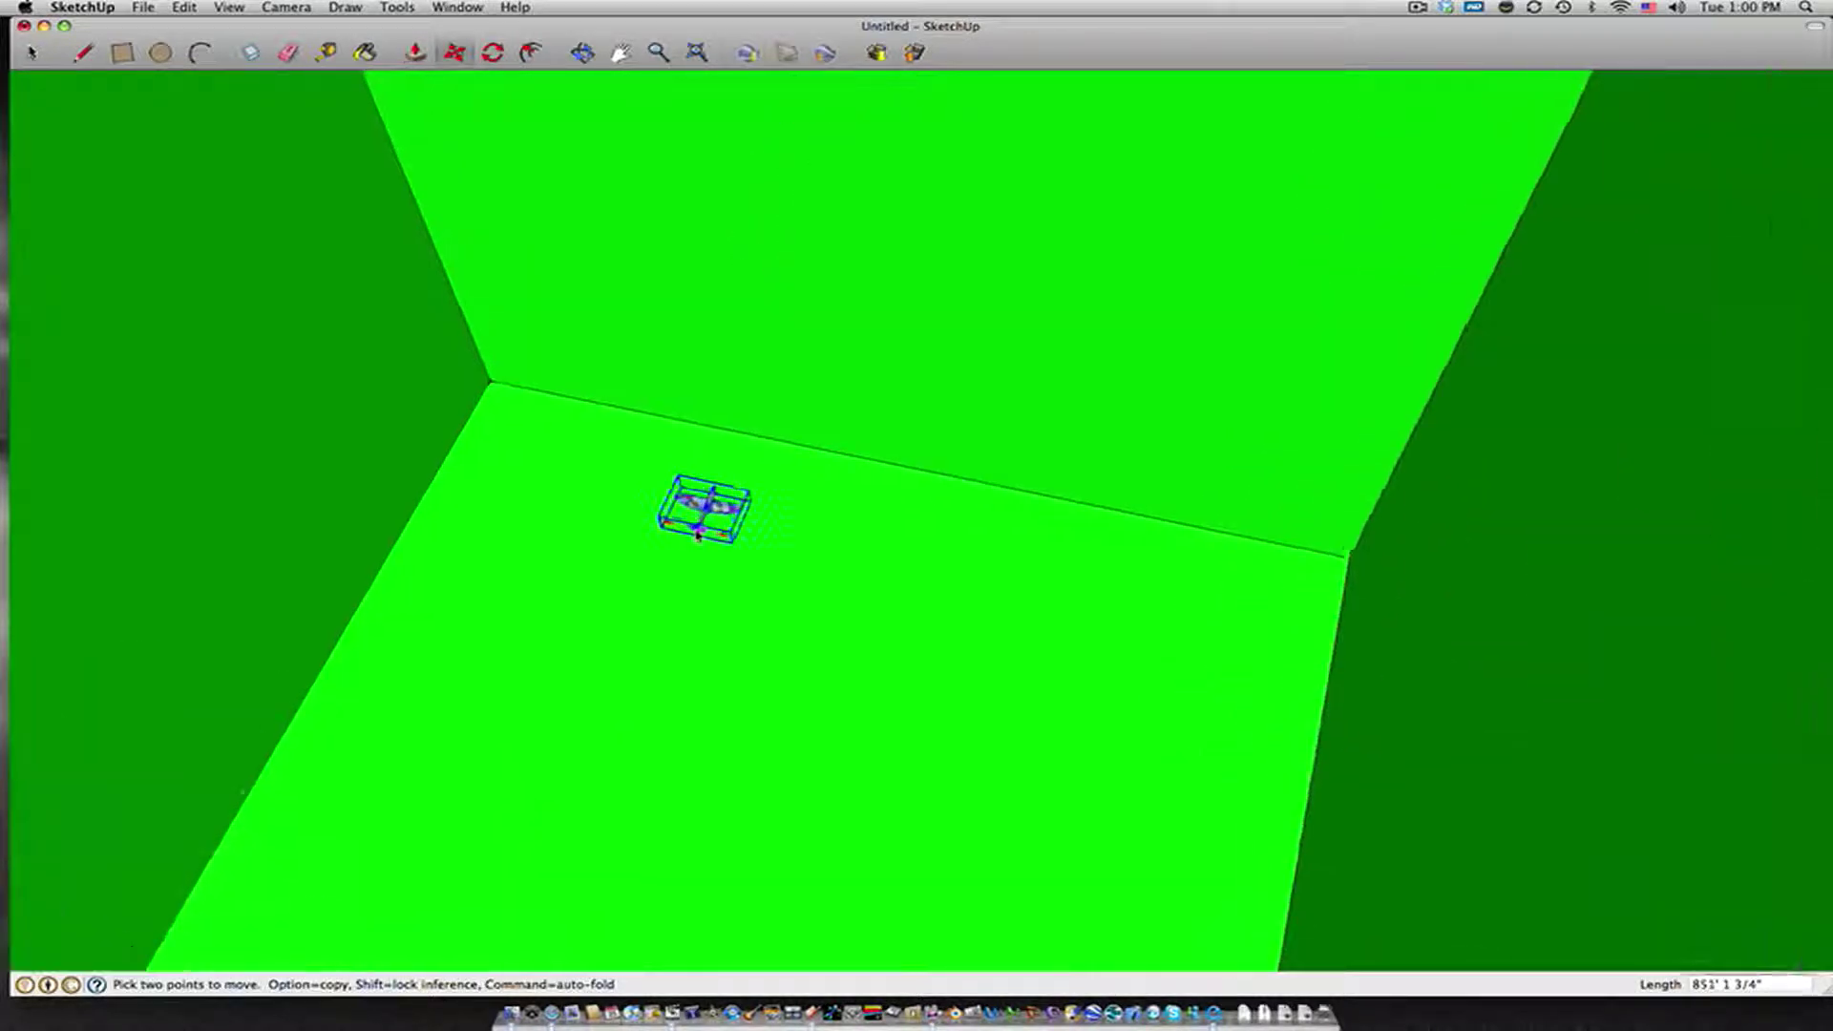
scroll(694, 536, down, 6)
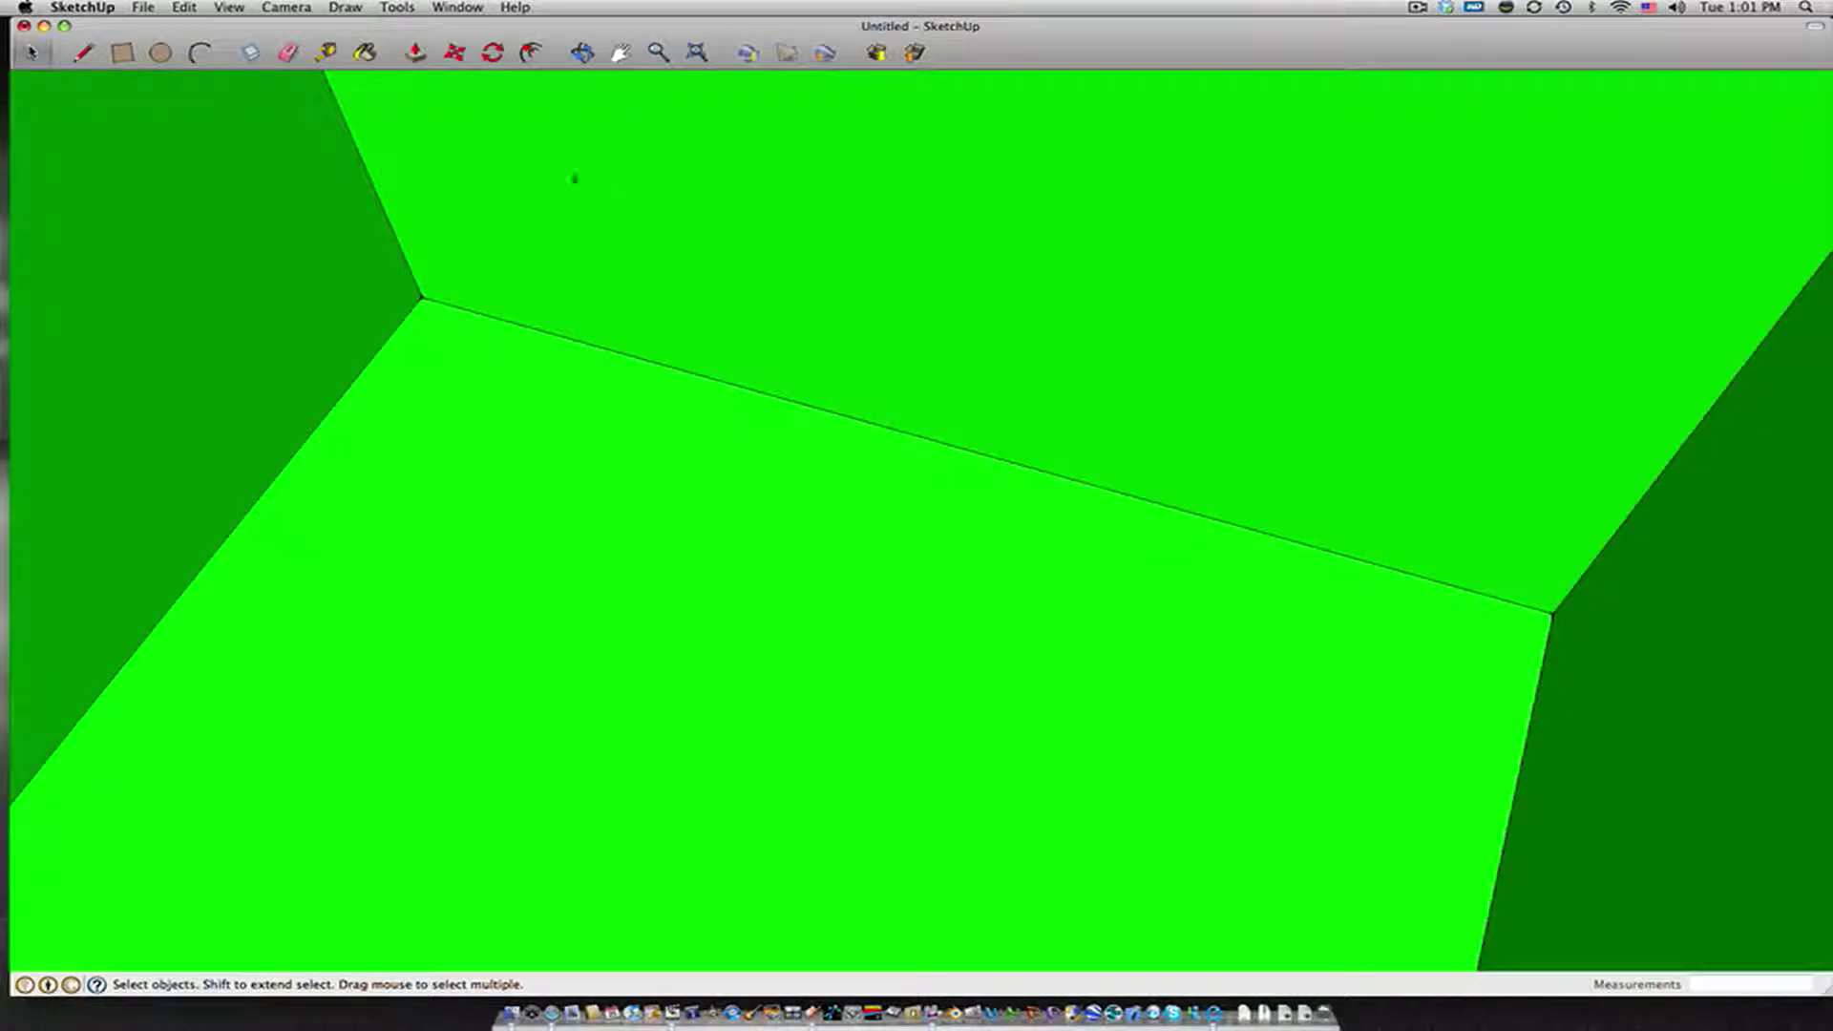
Step: Move the plane about 883' deeper into the green box and view it up close against the green walls
middle_drag(397, 204, 590, 461)
scroll(624, 487, up, 2)
scroll(589, 460, down, 5)
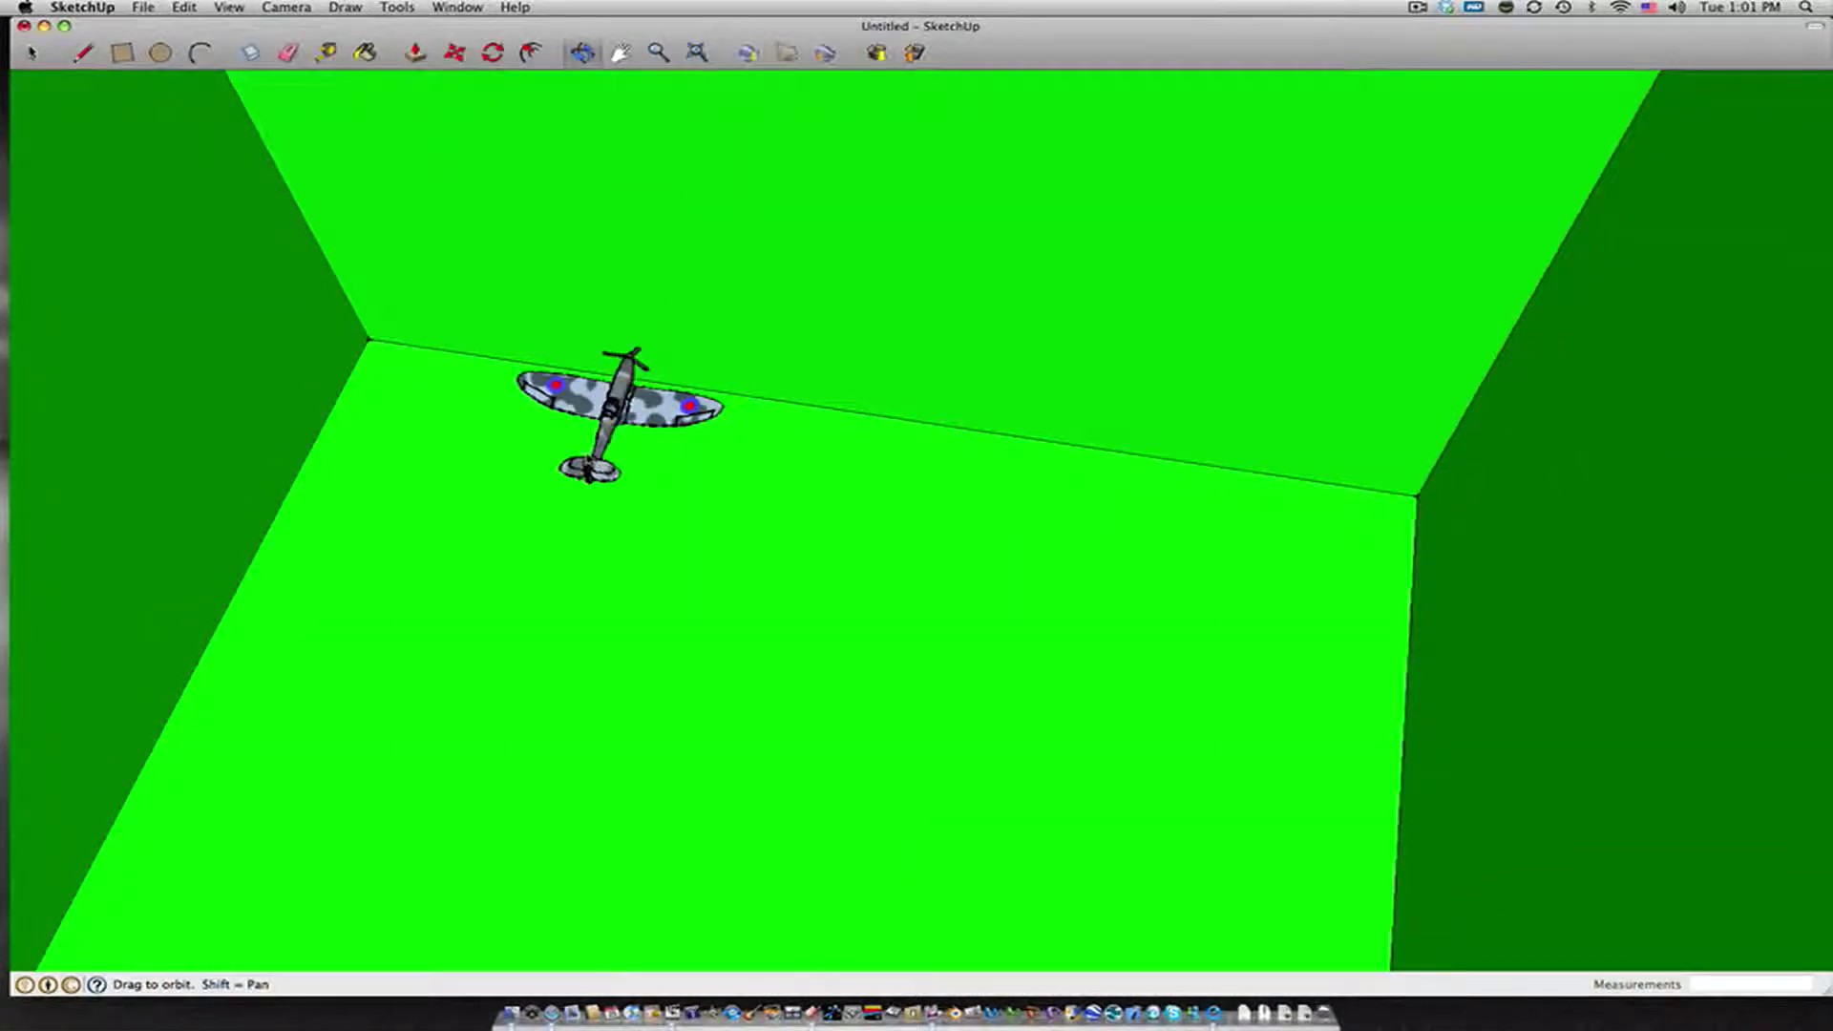
shift+middle_drag(676, 416, 444, 546)
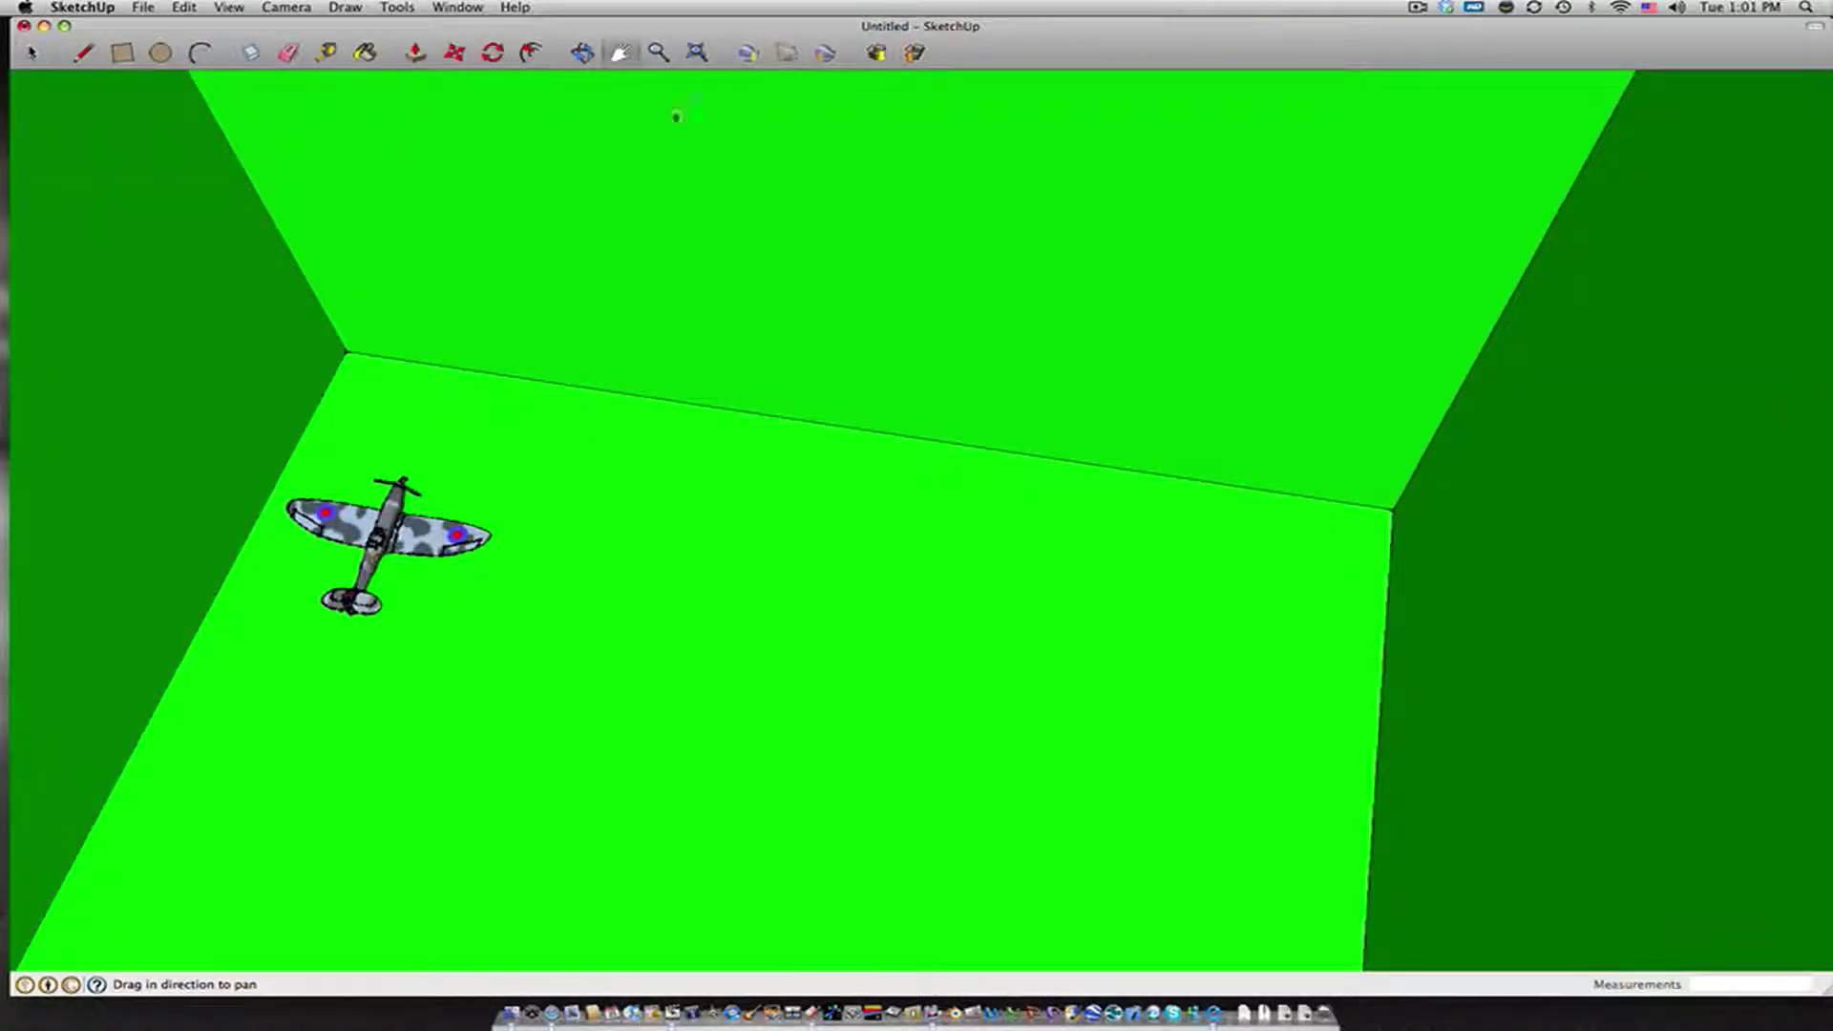
click(661, 56)
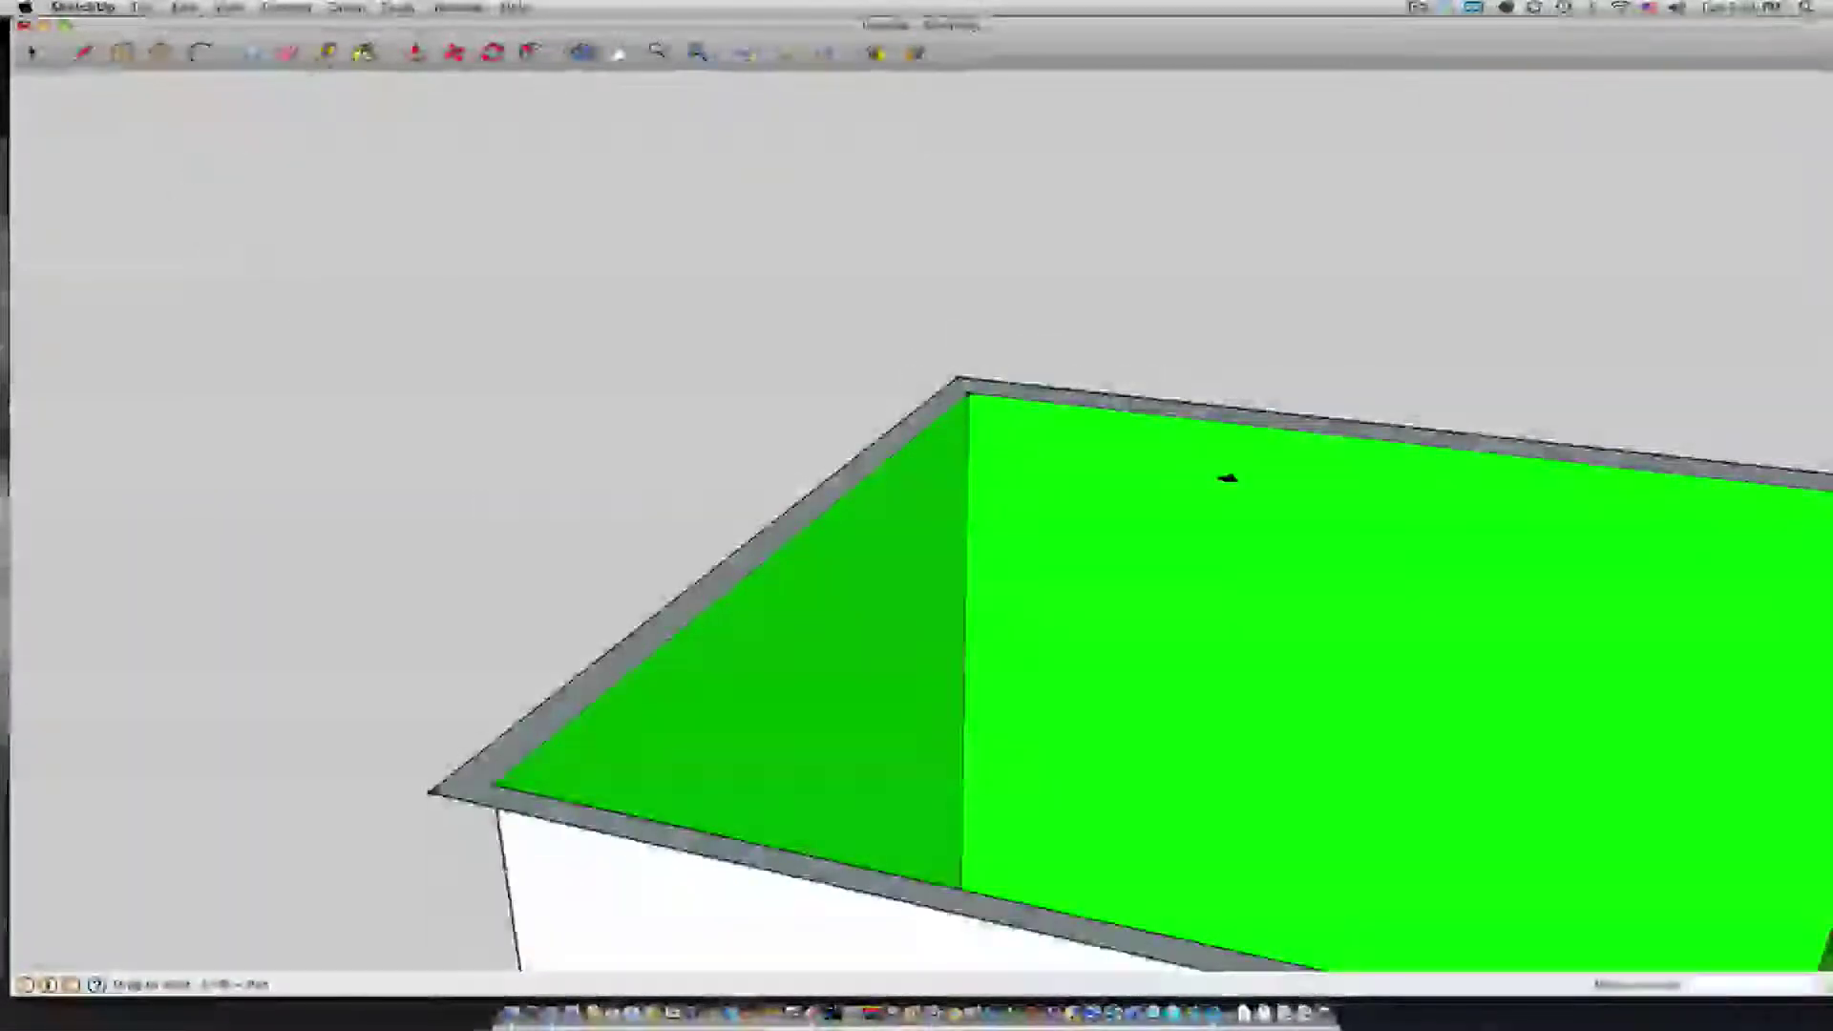
key(m)
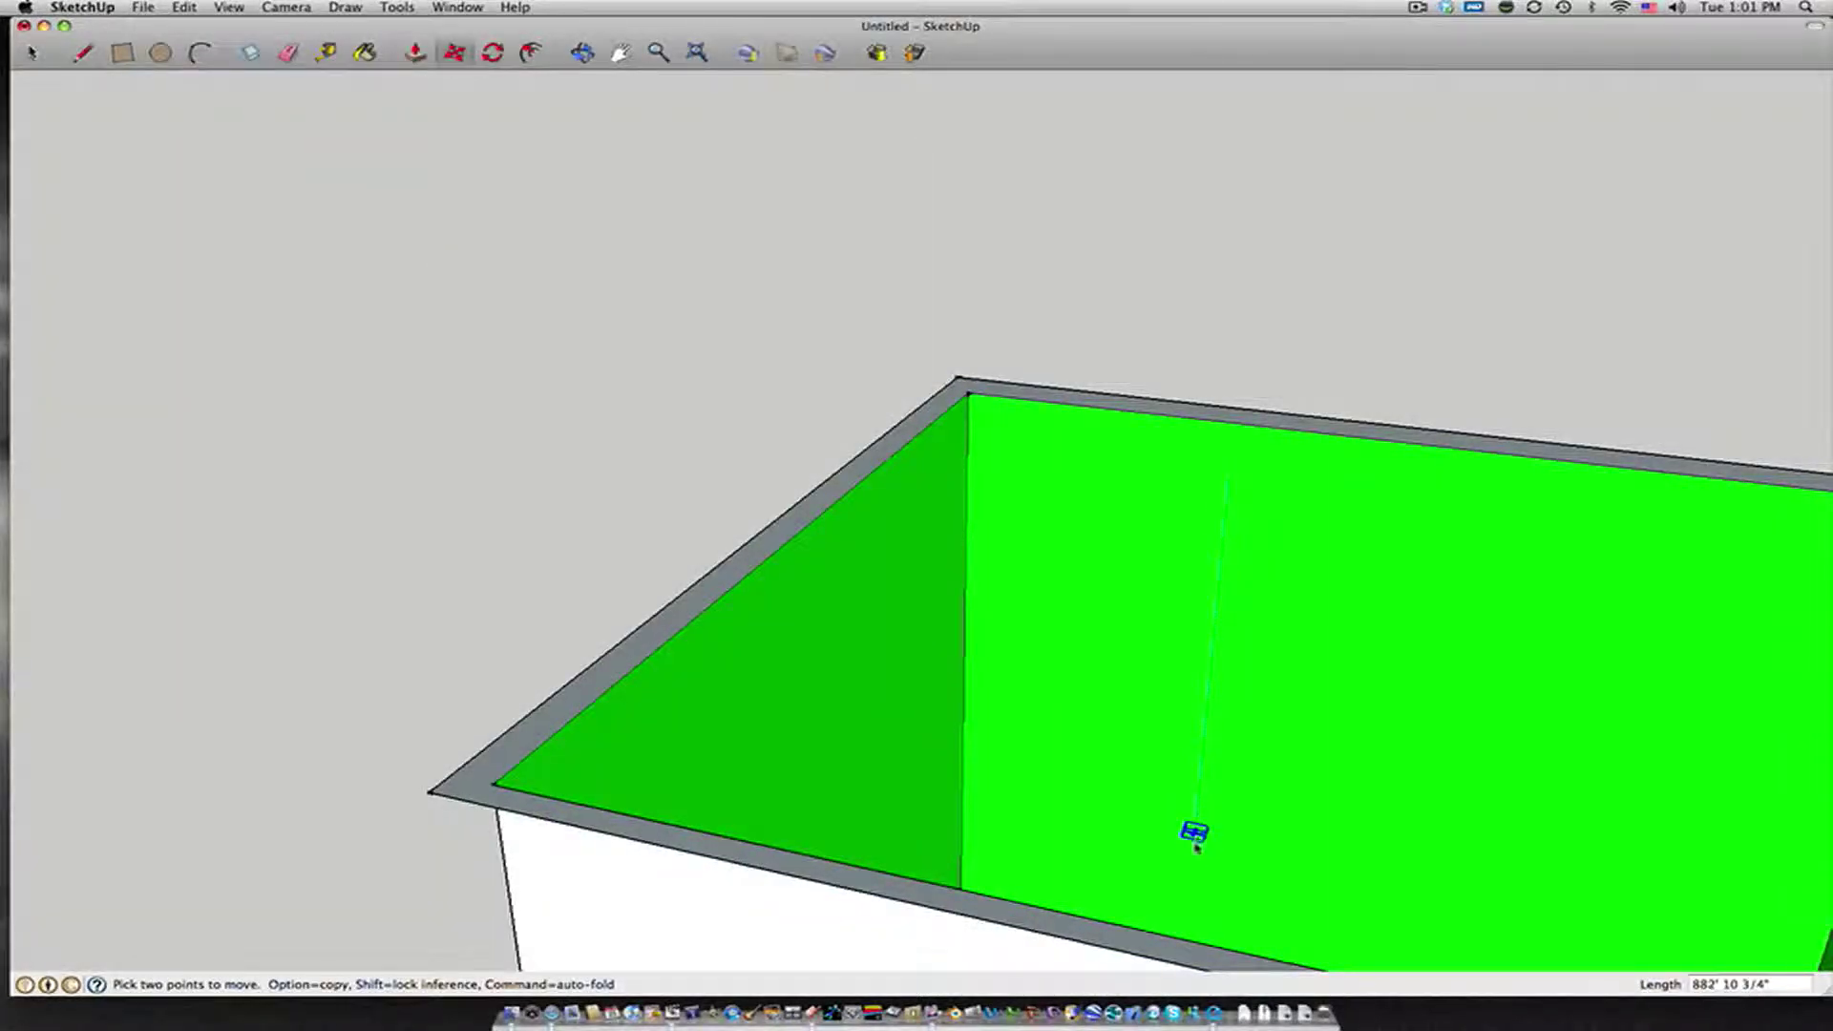
scroll(1146, 897, up, 6)
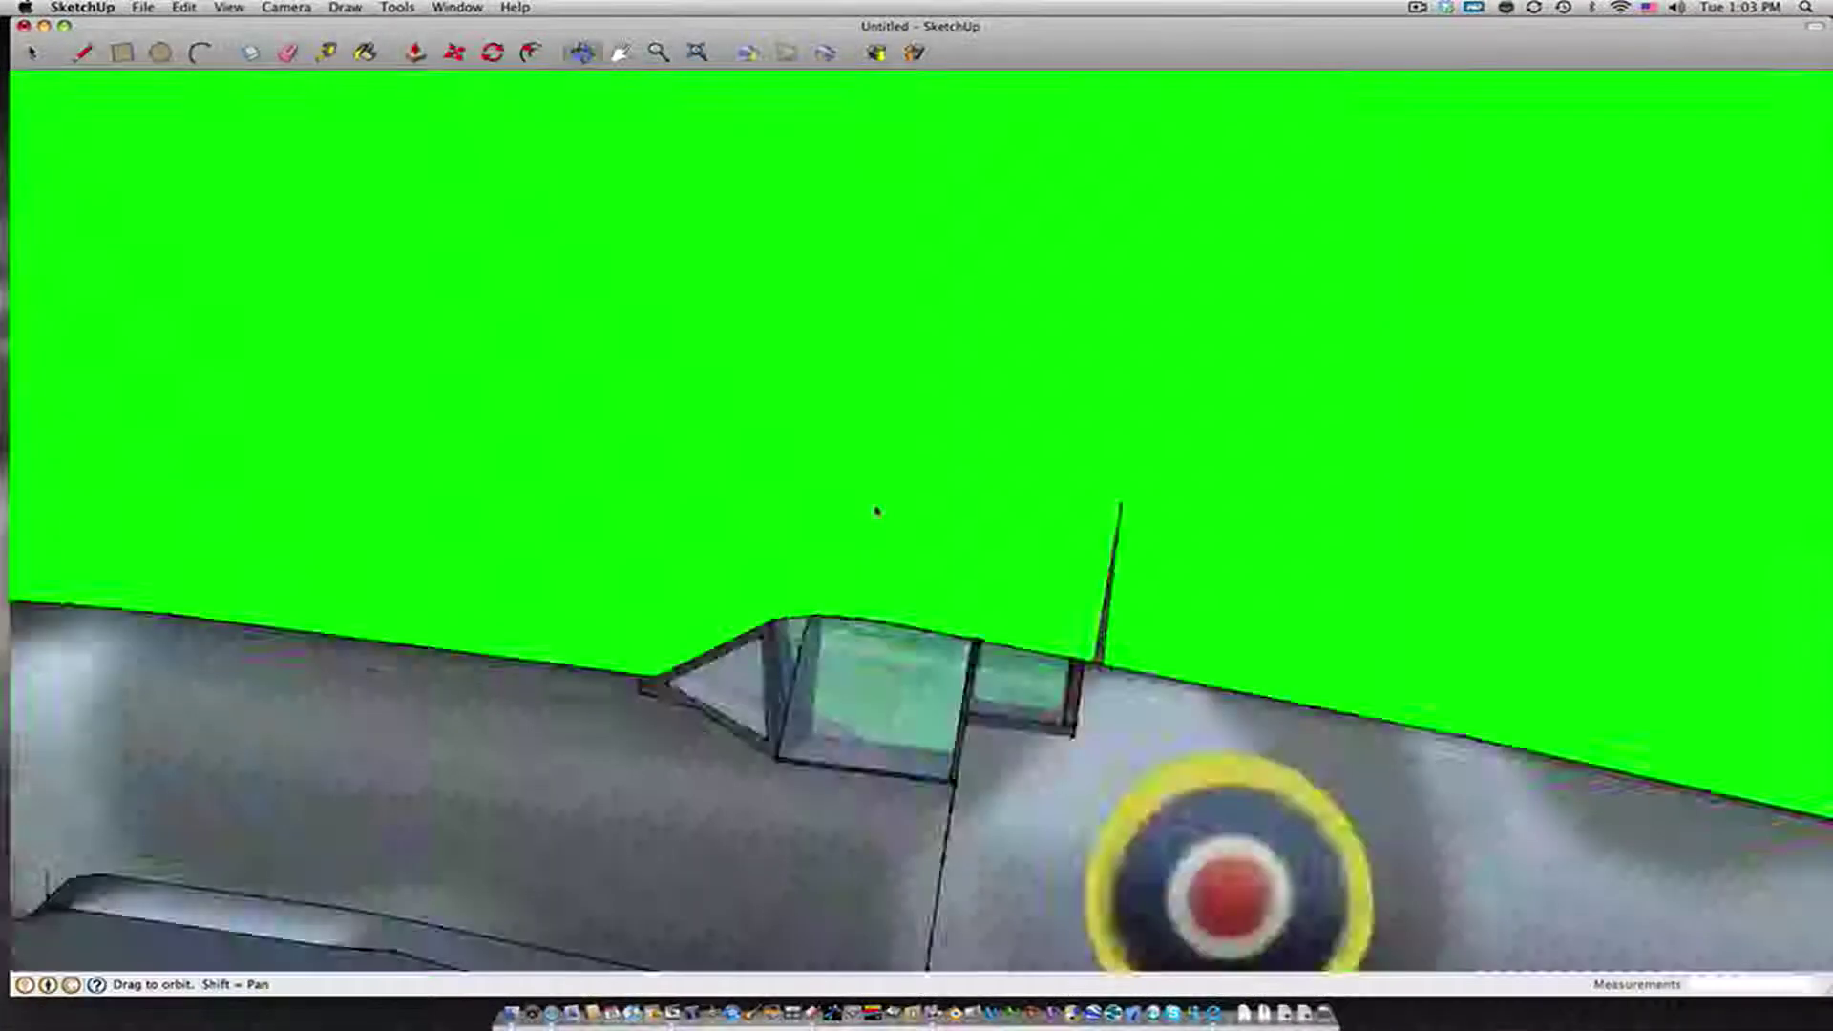
scroll(875, 511, down, 8)
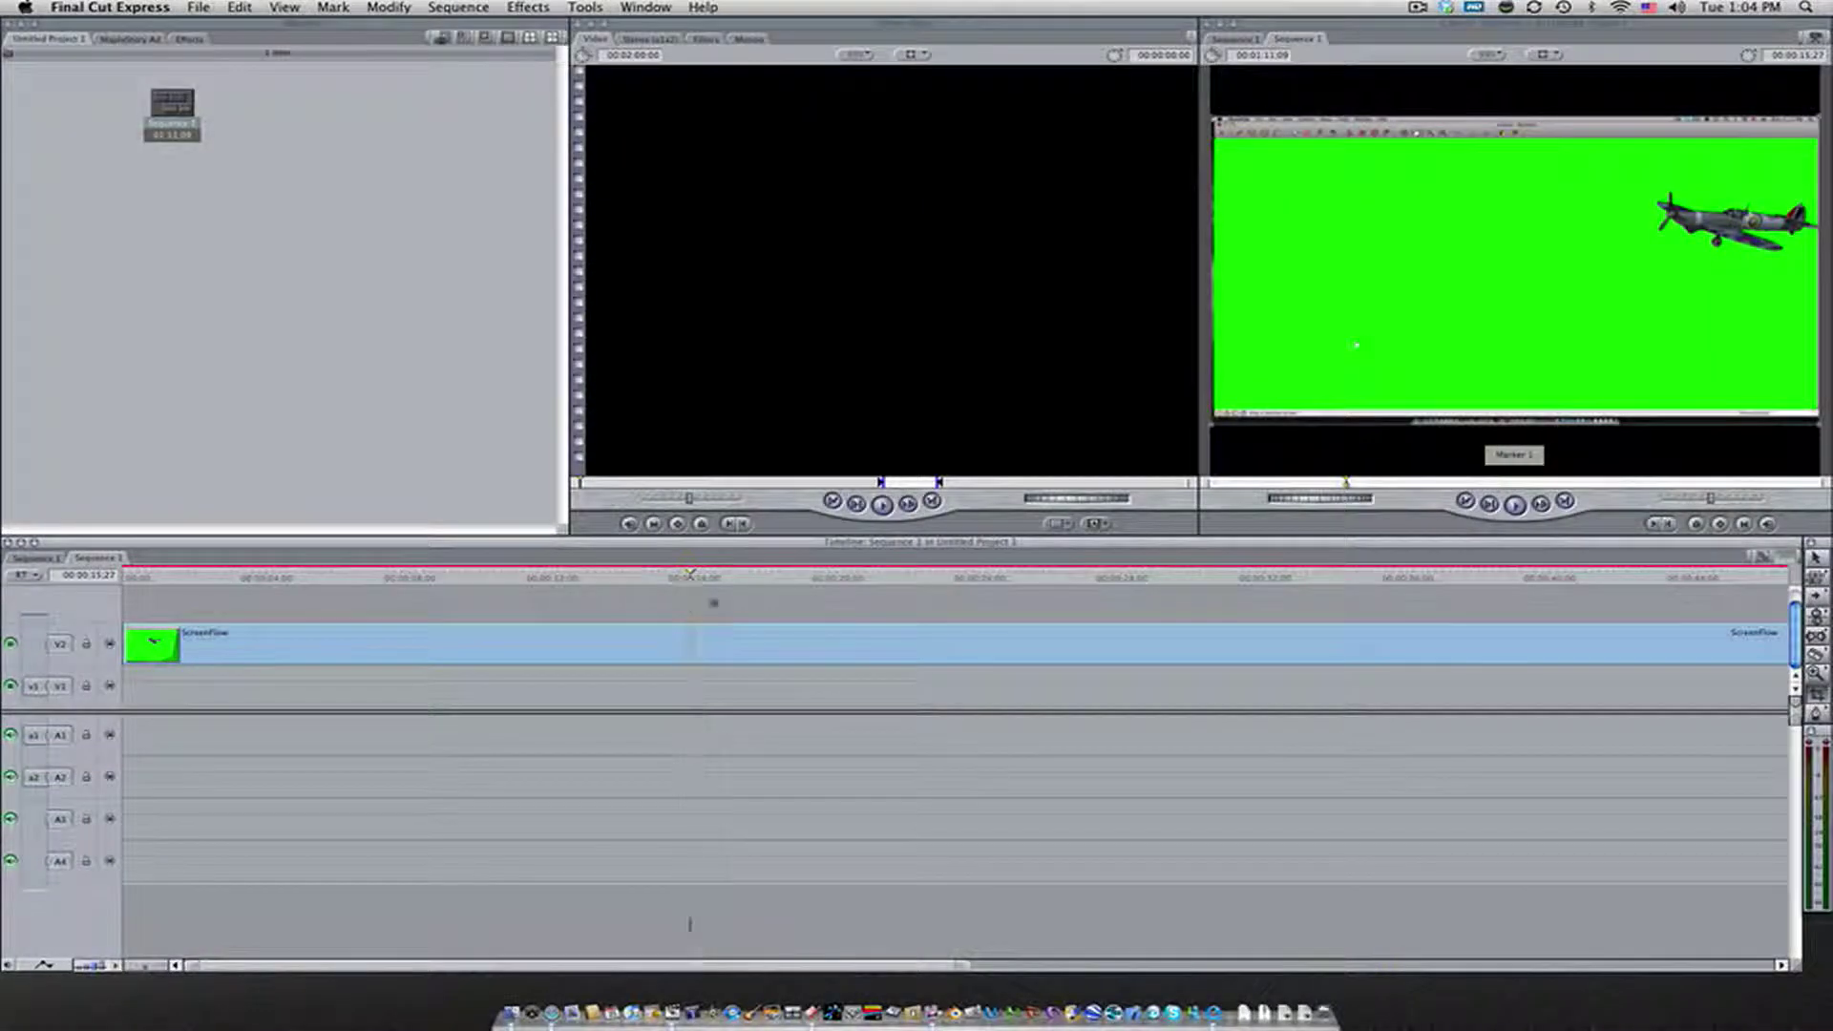
Step: In Final Cut Express, cut the ScreenFlow clip at 00:00:15:27 and 00:00:21:14, delete both outer parts, and move the remainder to the sequence start
click(705, 647)
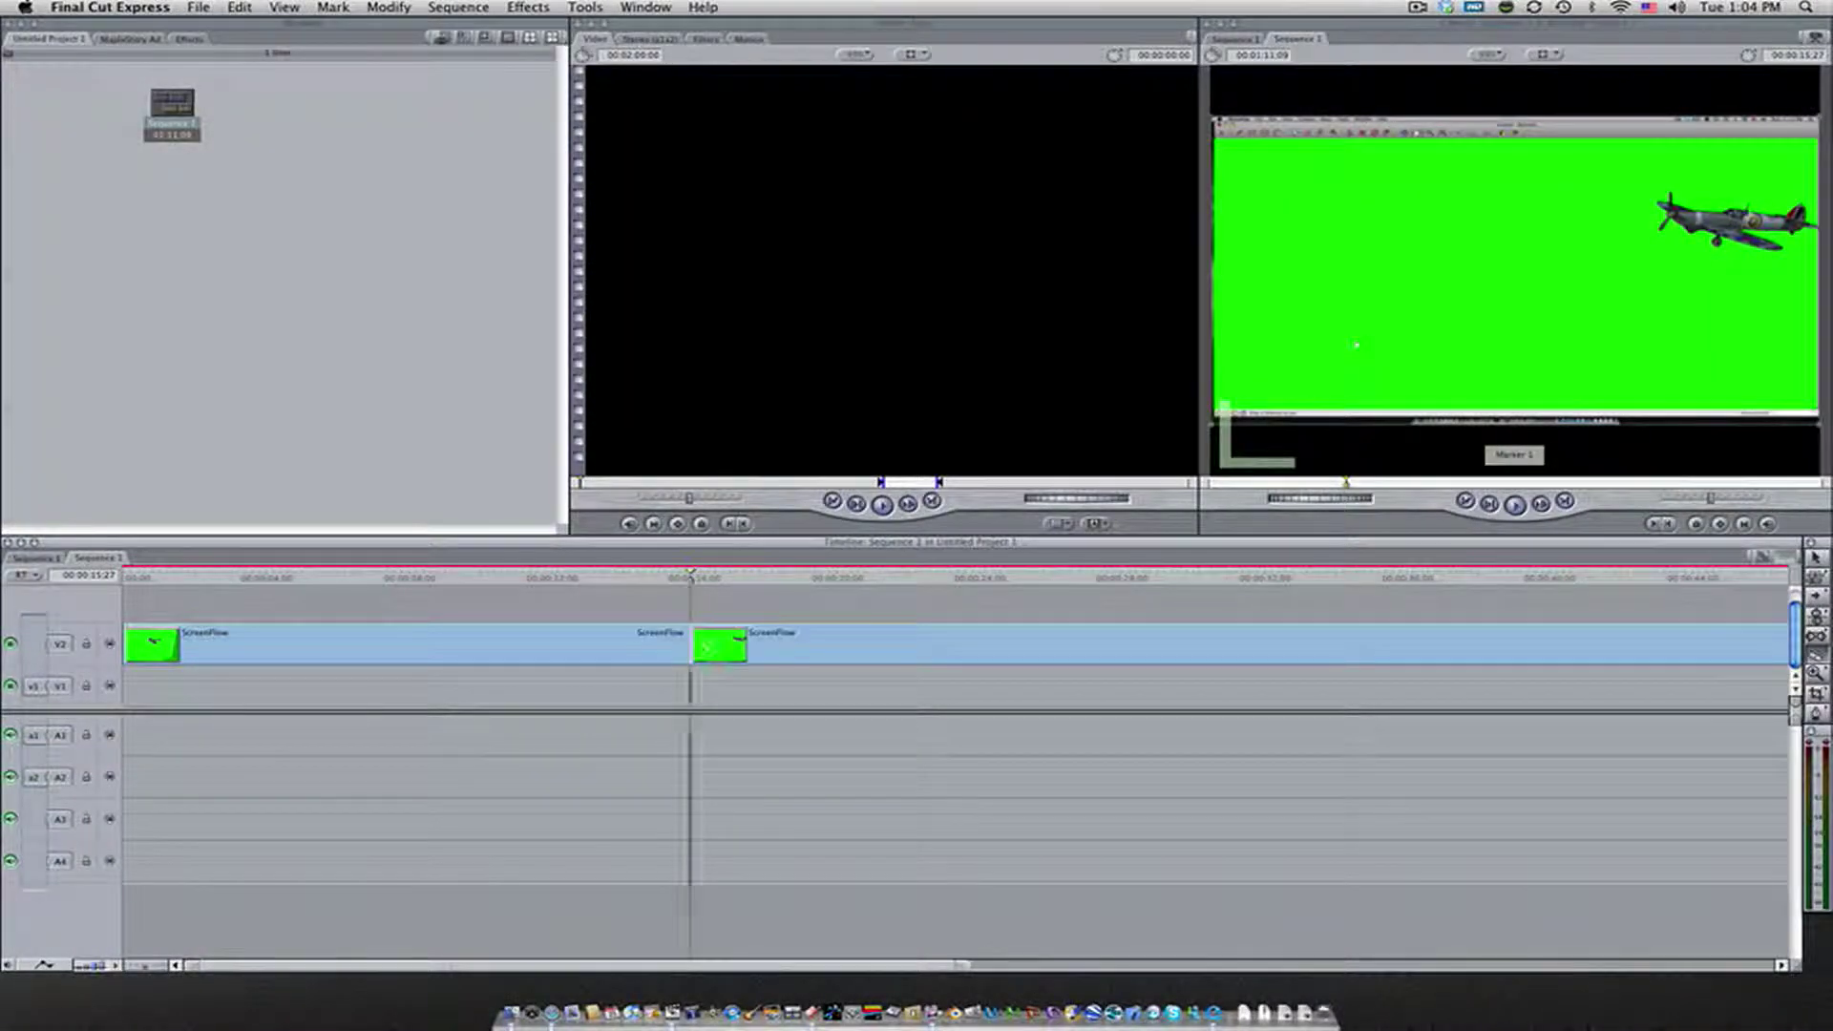
click(605, 634)
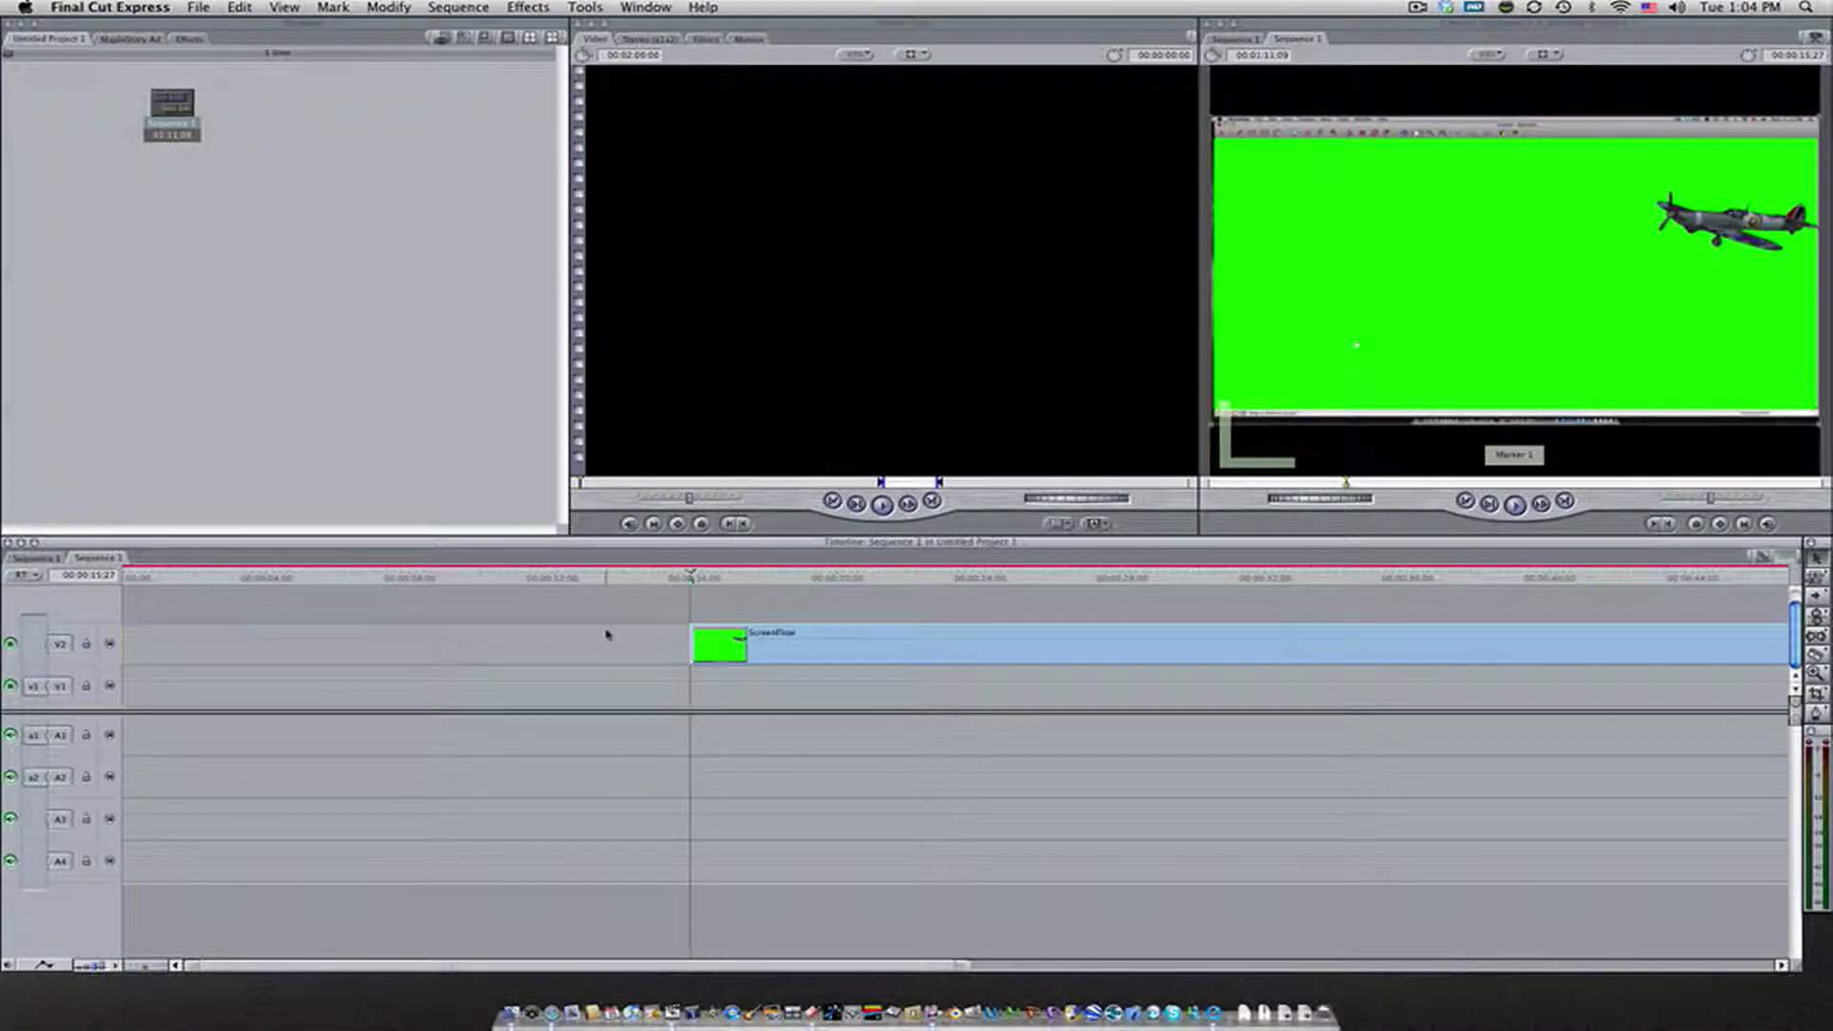
drag(797, 576, 897, 573)
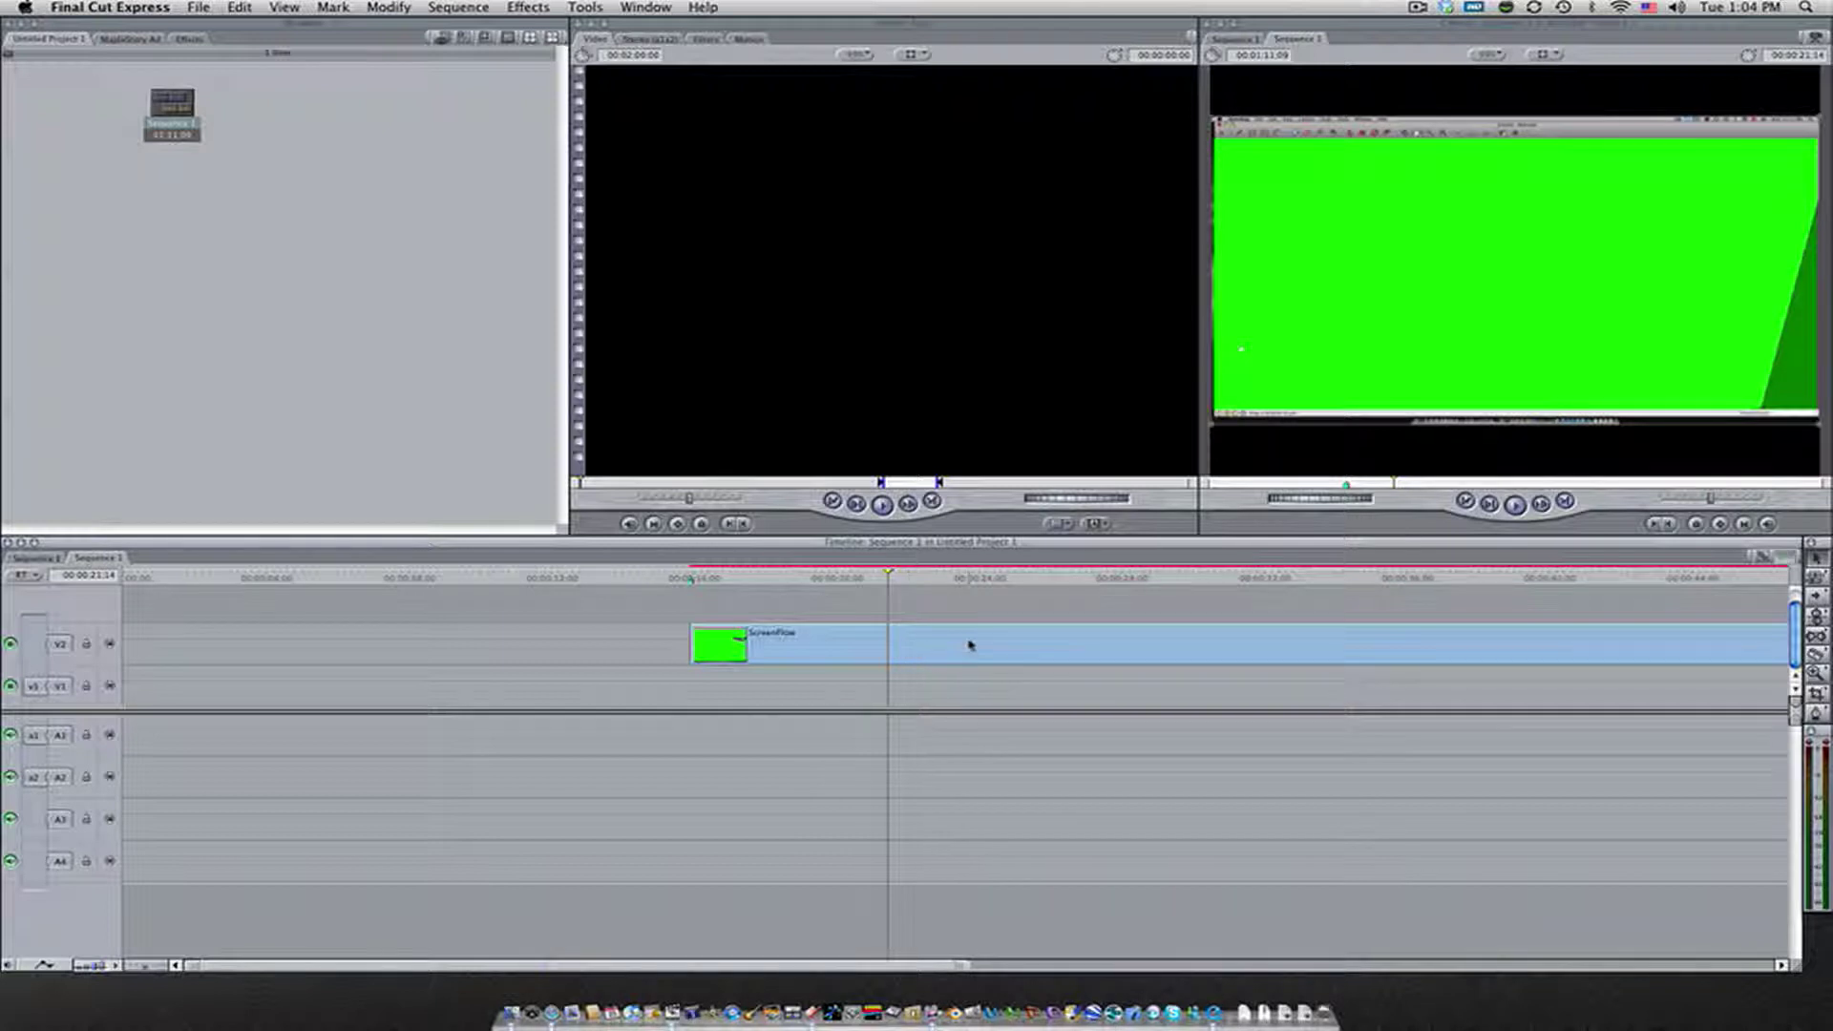
key(b)
click(890, 641)
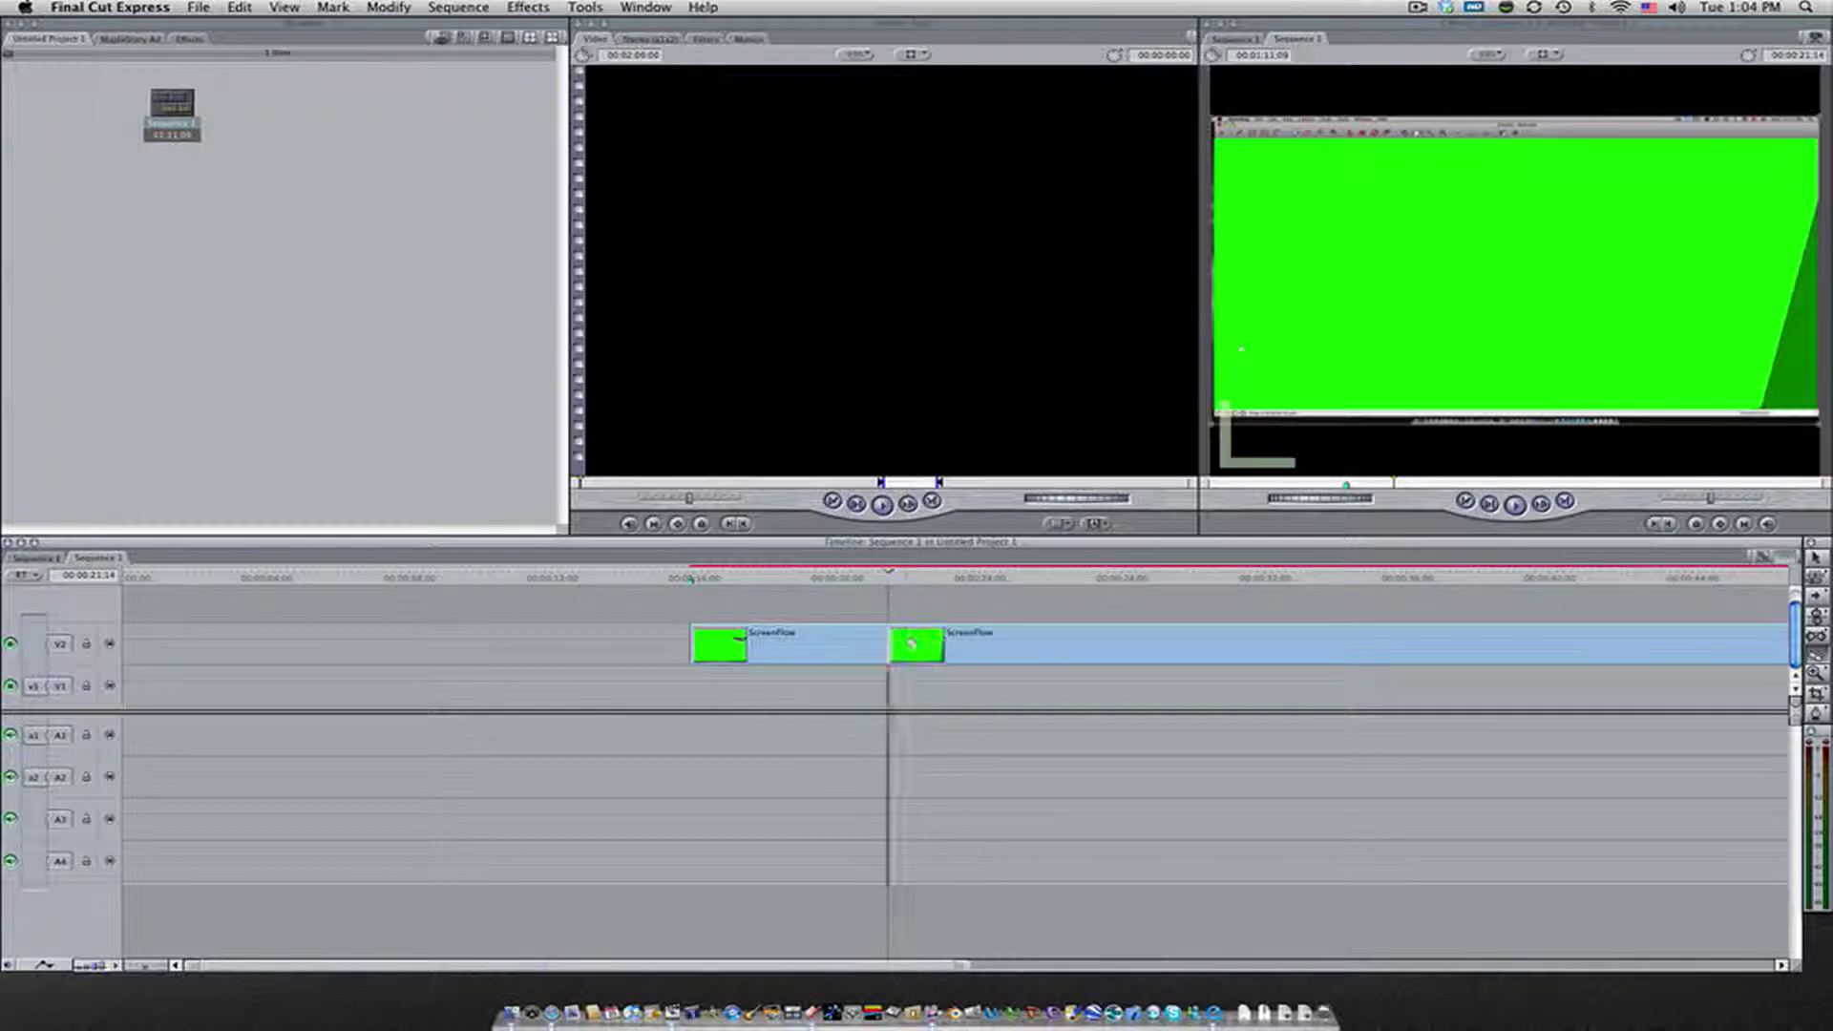
key(a)
click(971, 634)
key(Delete)
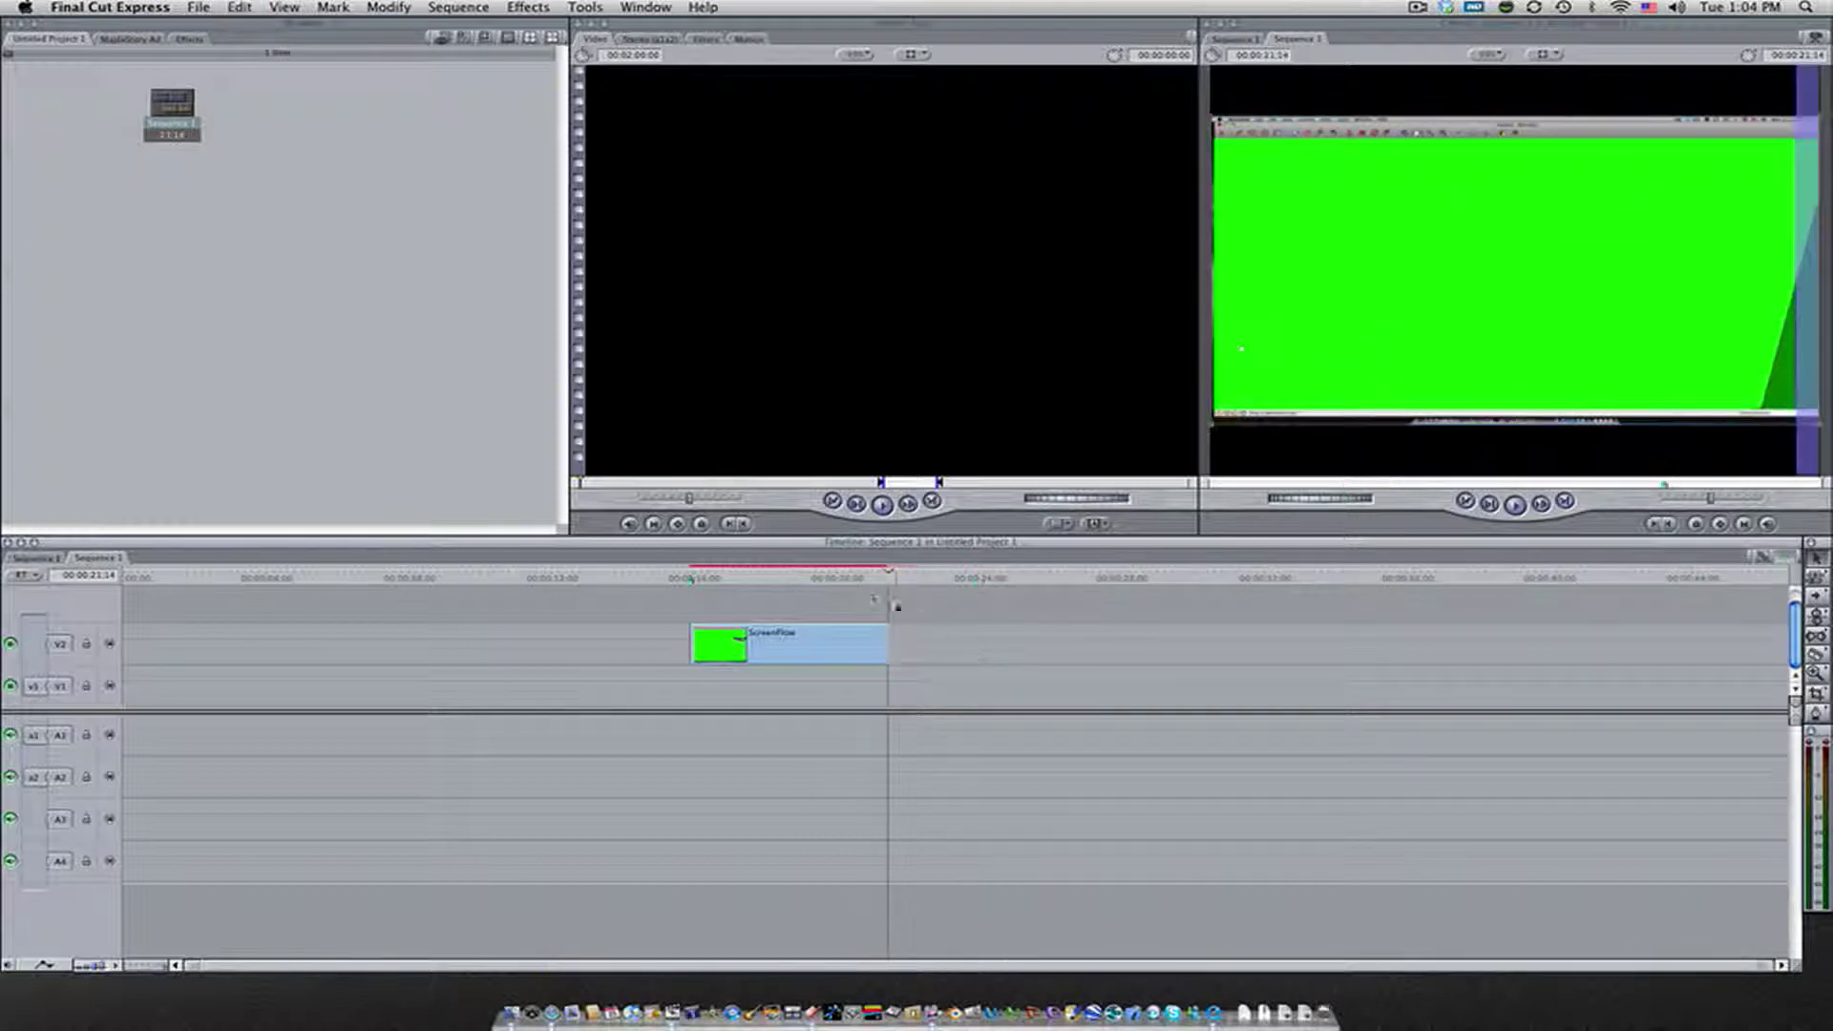
drag(821, 645, 250, 645)
Step: Crop the clip's top, left and bottom edges to the plain green area around the plane, and open it in the Viewer from the sequence start
click(250, 580)
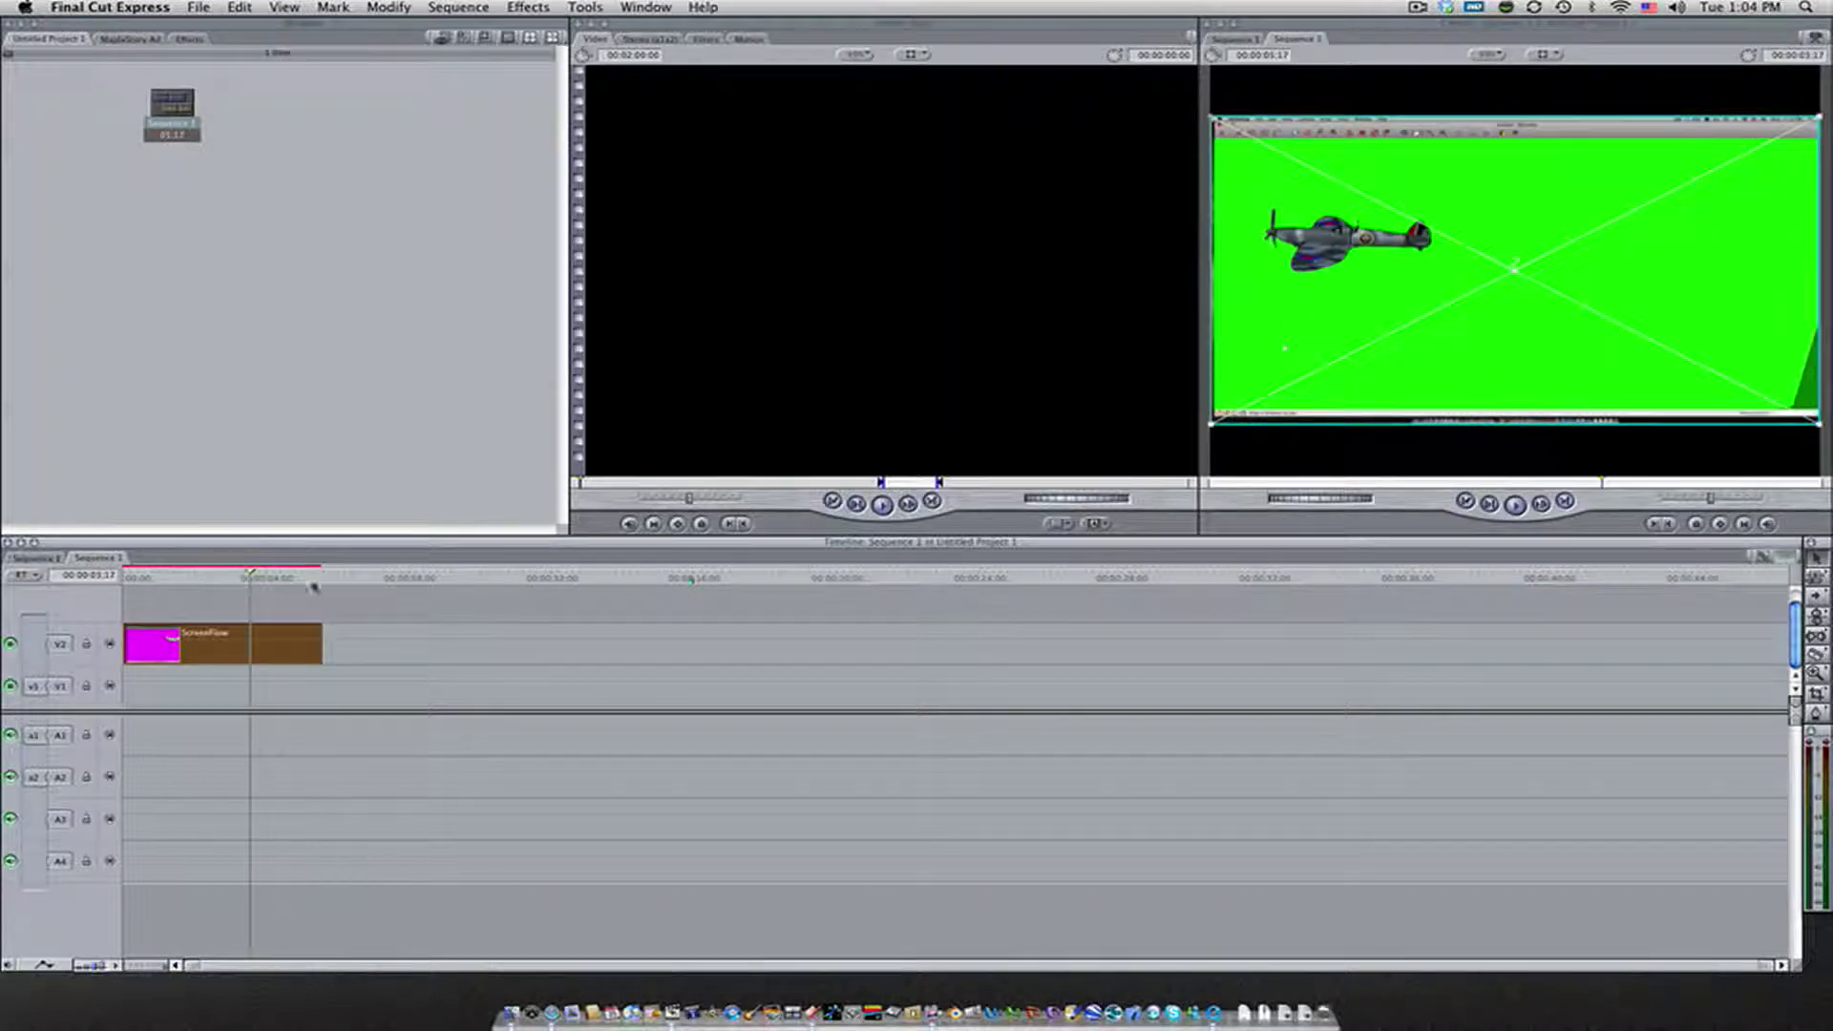
key(c)
drag(1332, 113, 1325, 140)
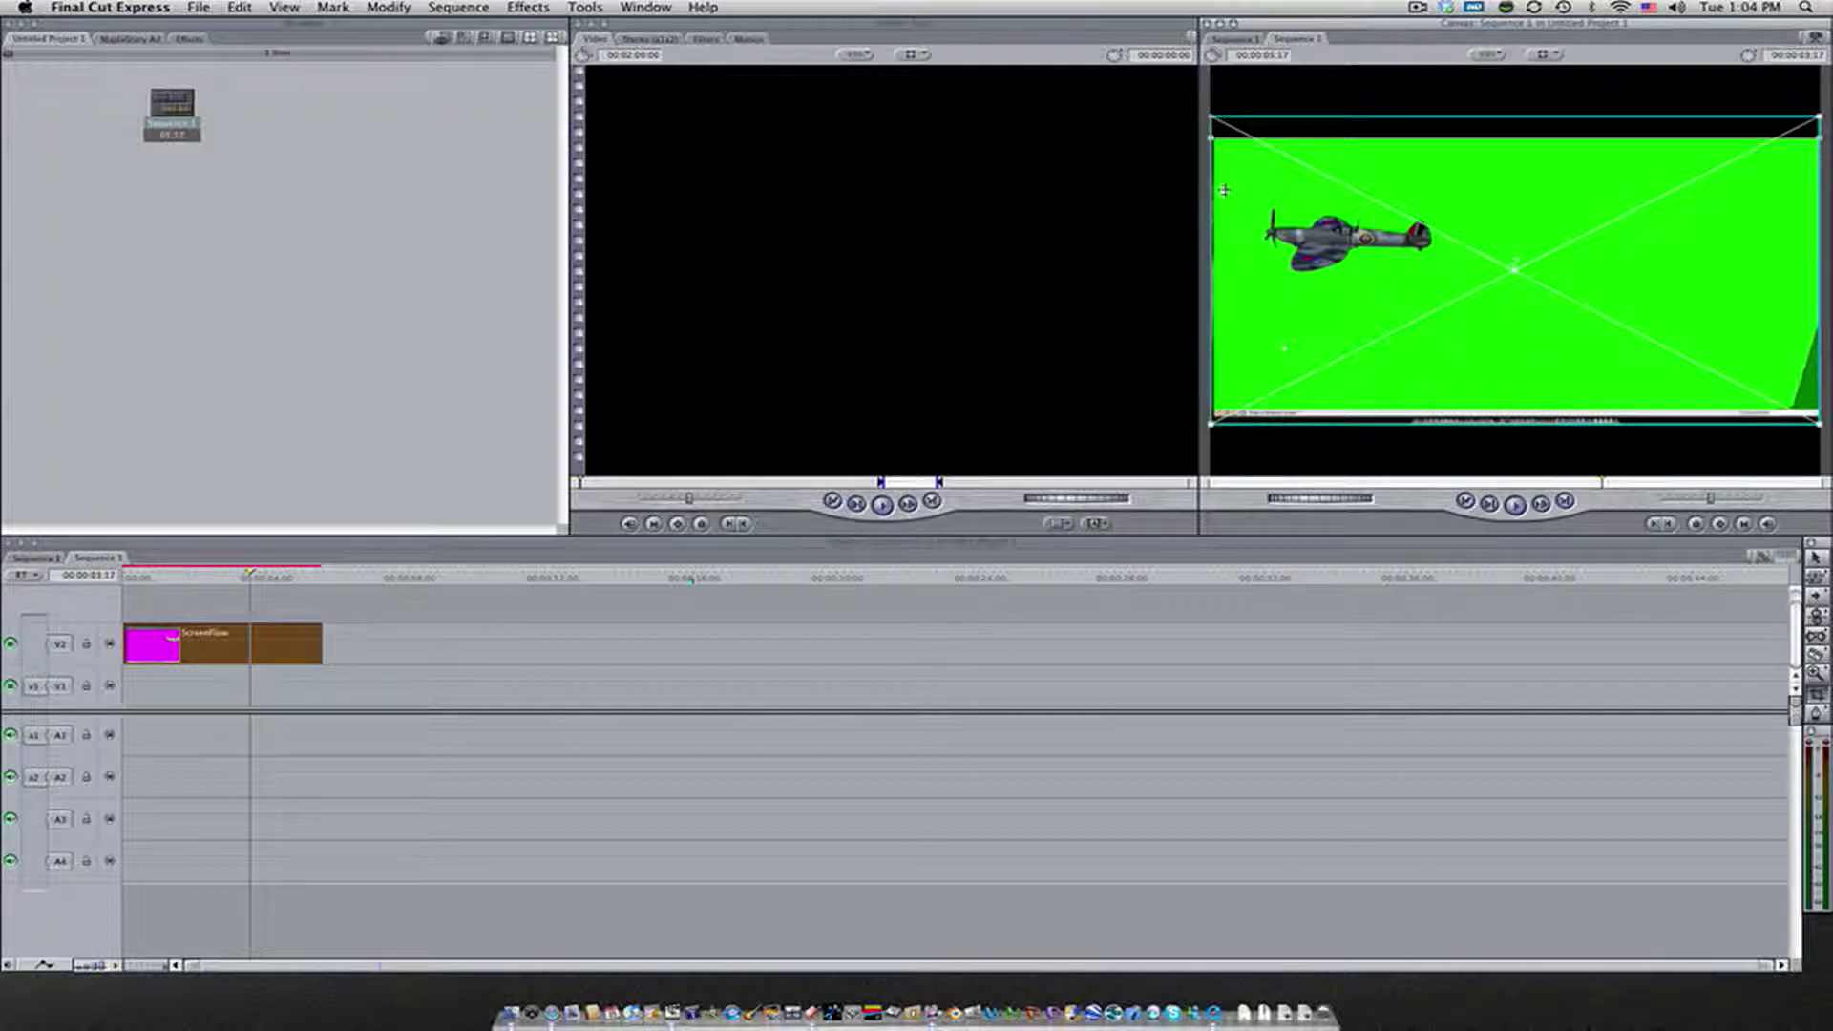
drag(1216, 200, 1211, 202)
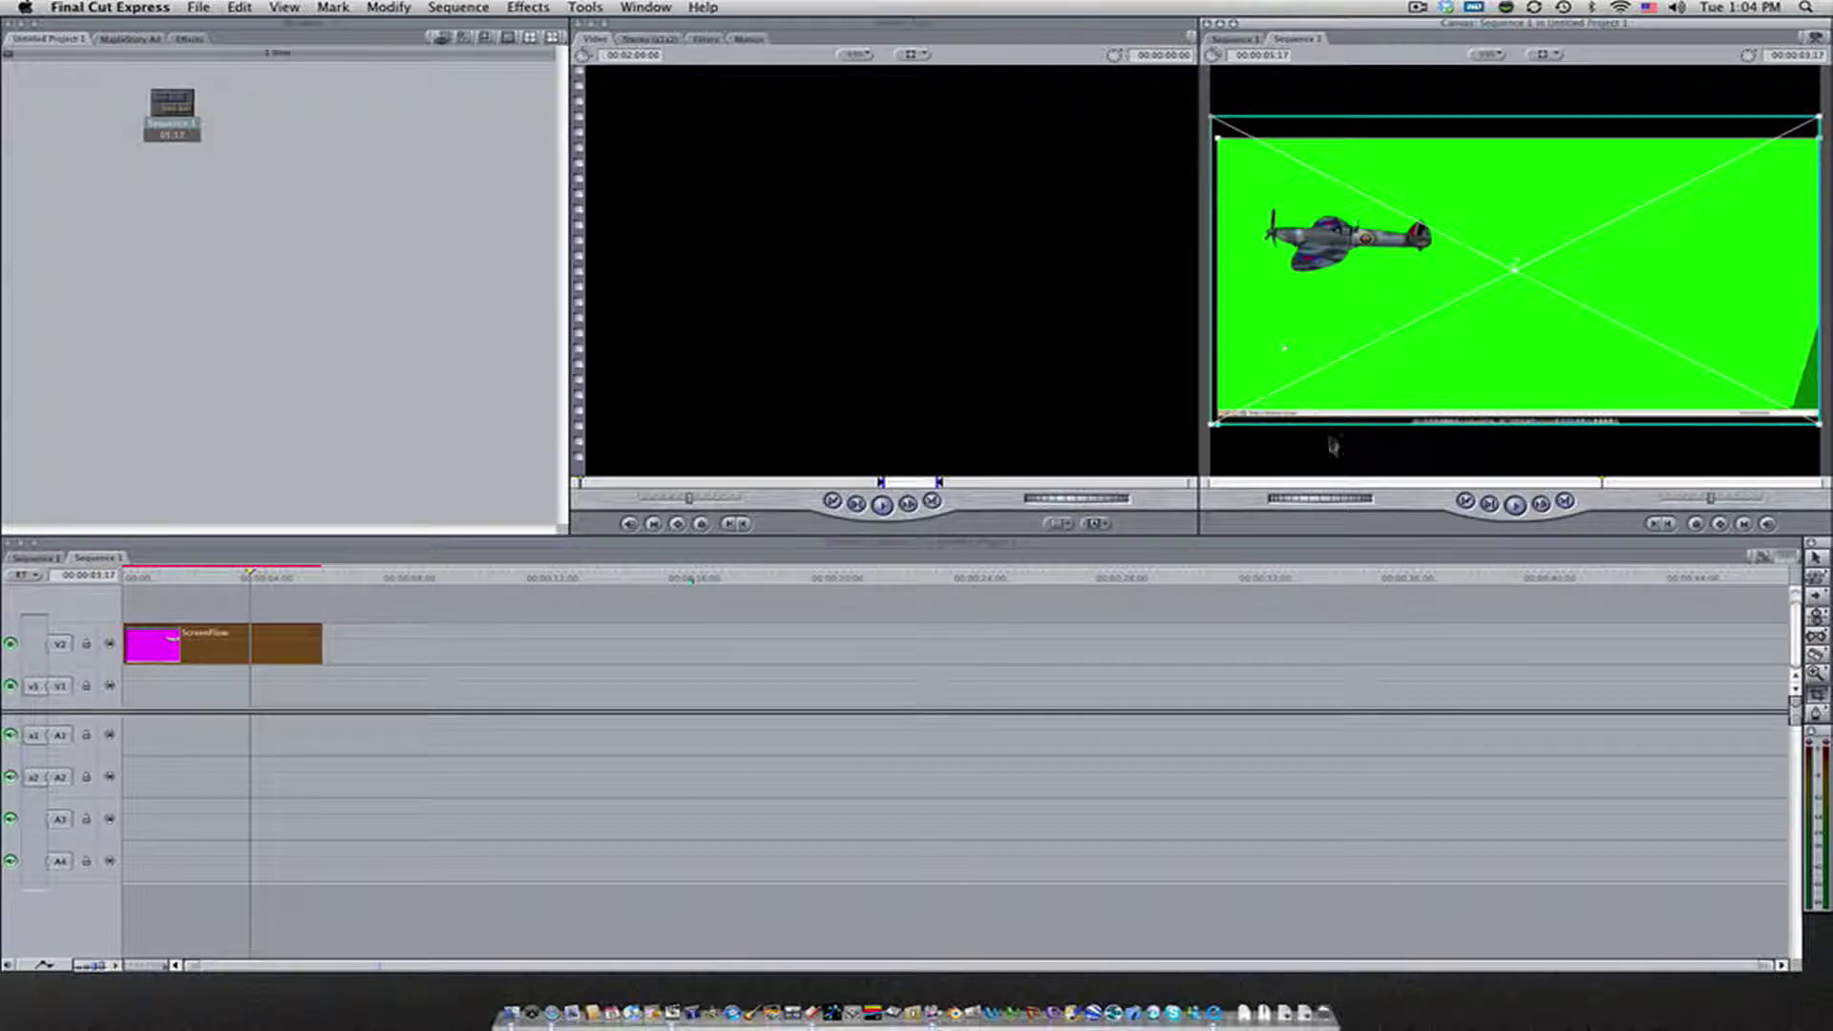
drag(1337, 427, 1305, 344)
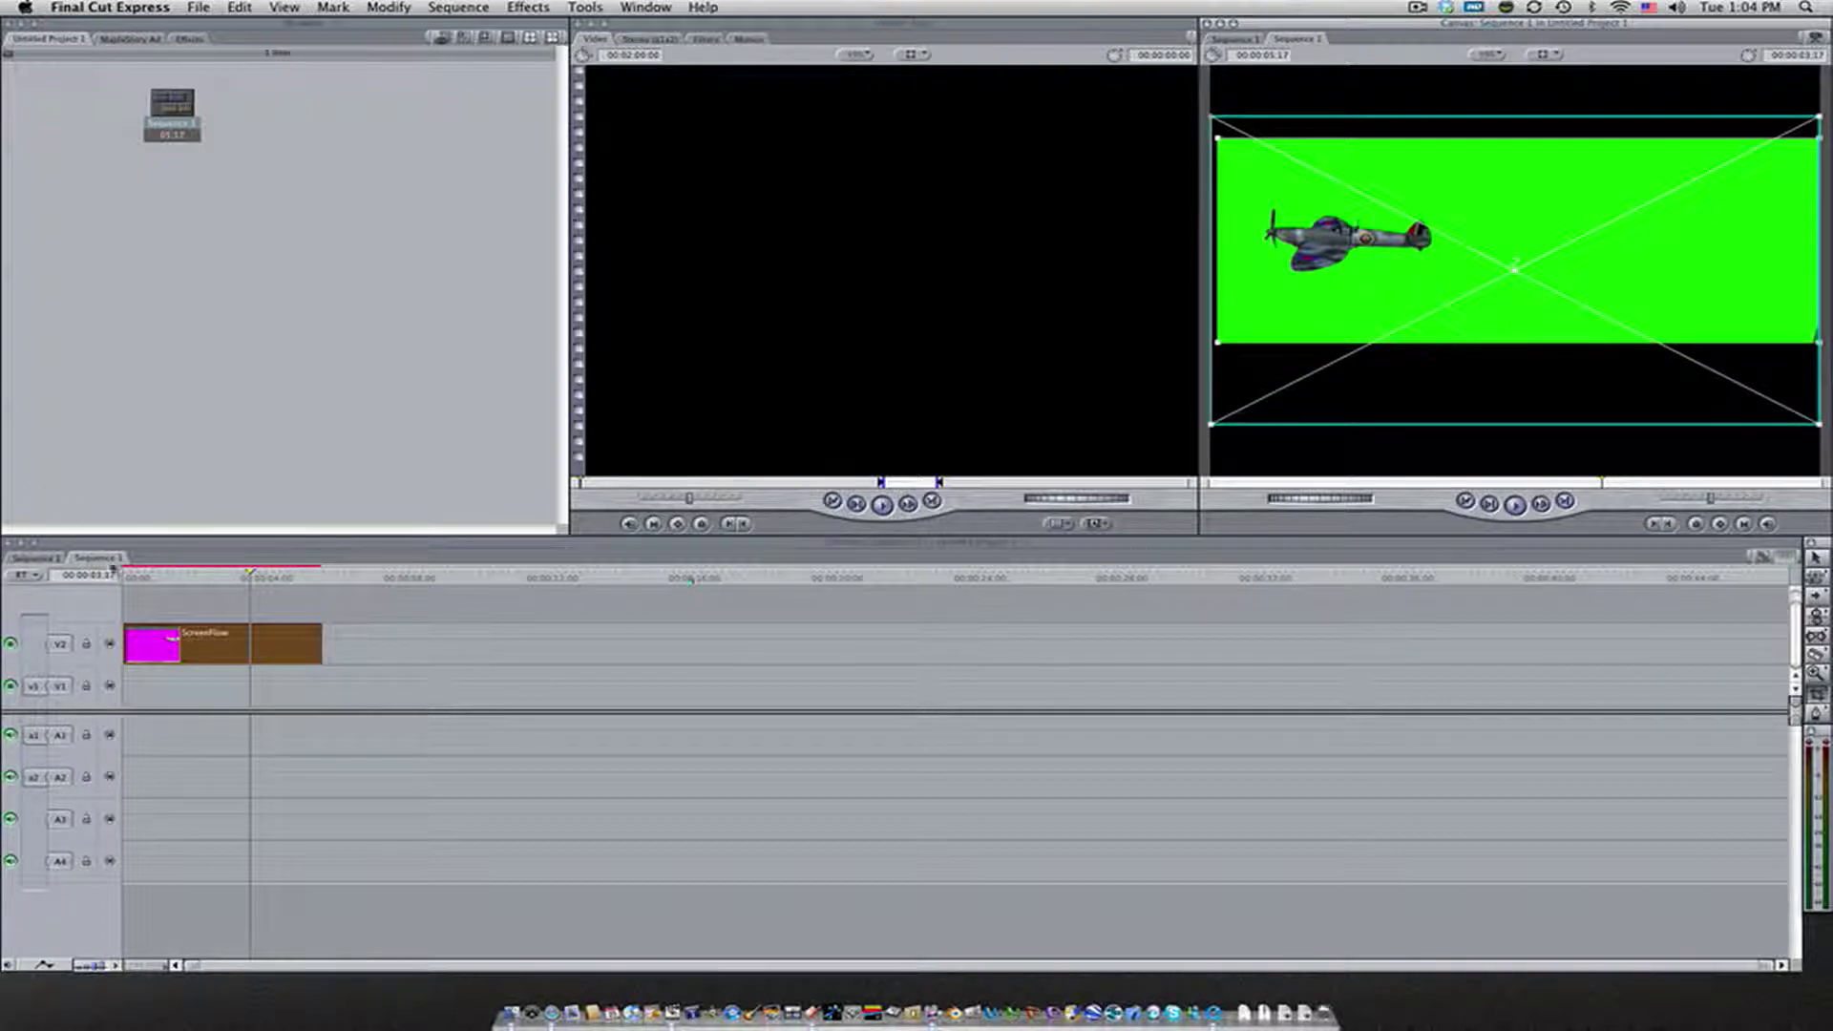
mouse_move(145, 577)
mouse_down()
mouse_move(129, 577)
mouse_move(423, 589)
mouse_move(126, 590)
mouse_up()
double_click(256, 643)
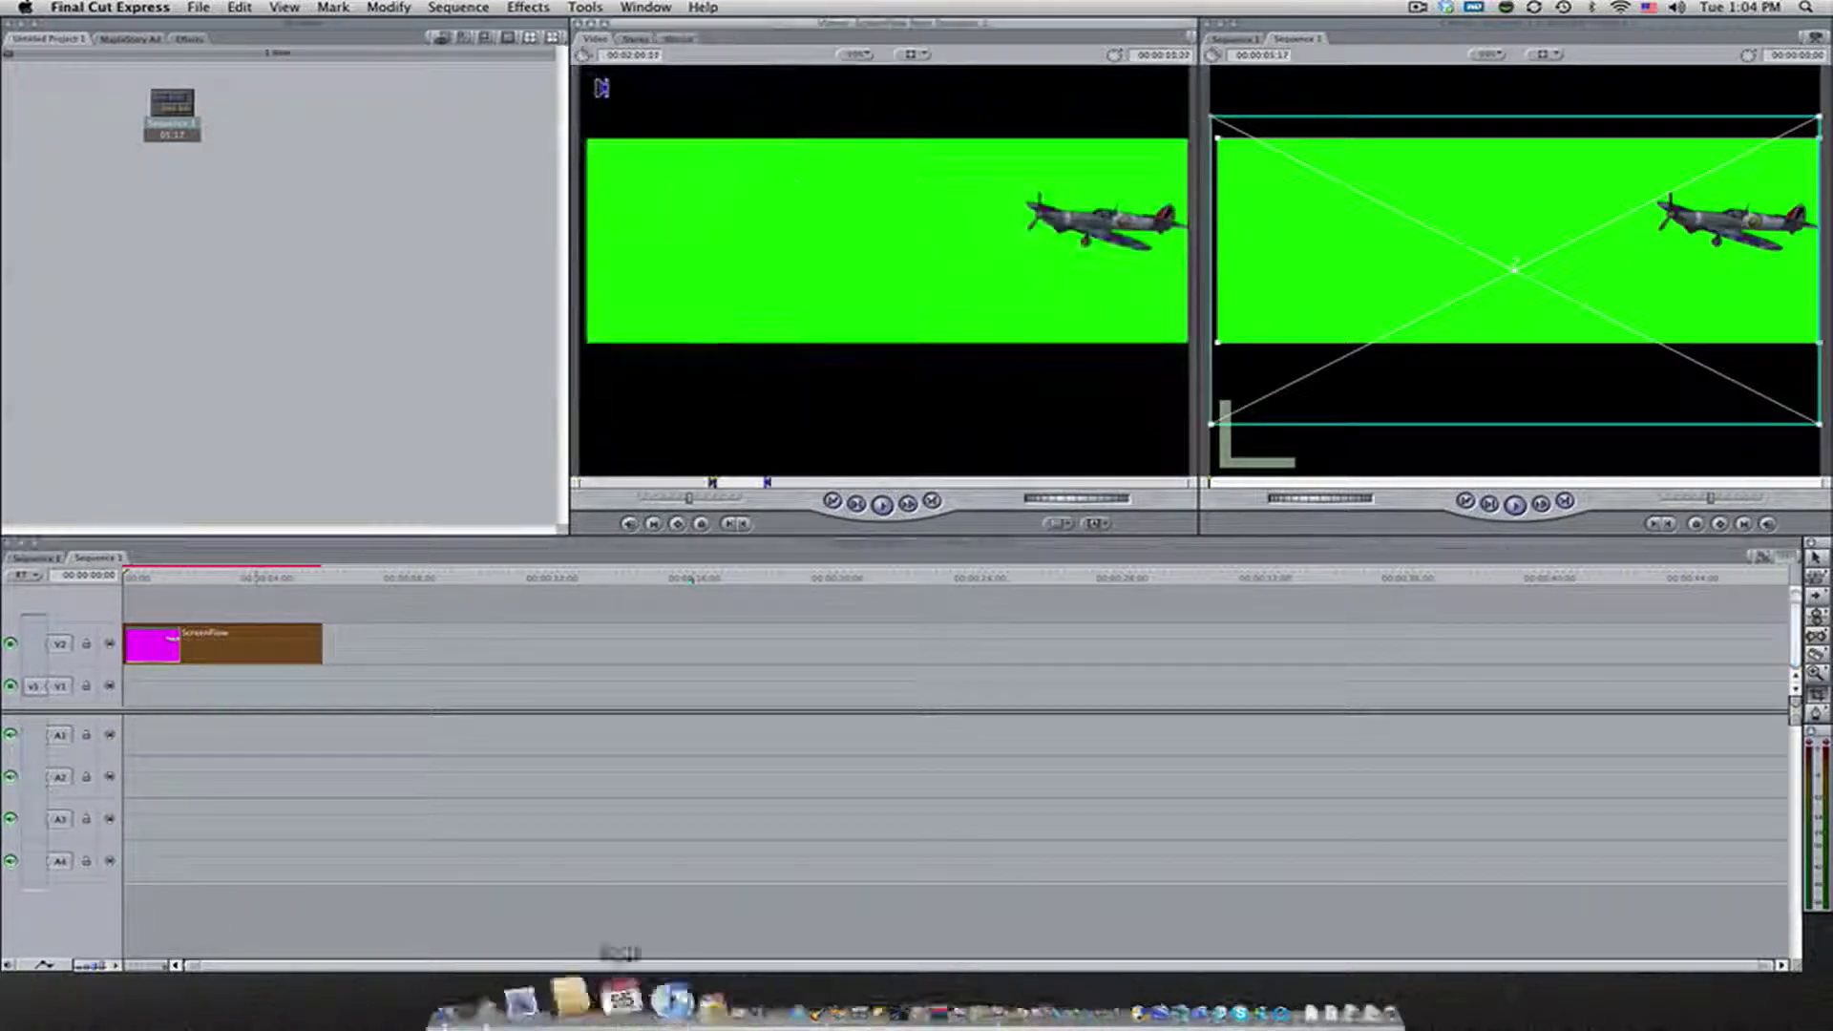
Step: Switch to Safari, search Google Images for "sky", and limit the results to images larger than 2 MP (1600×1200)
click(532, 984)
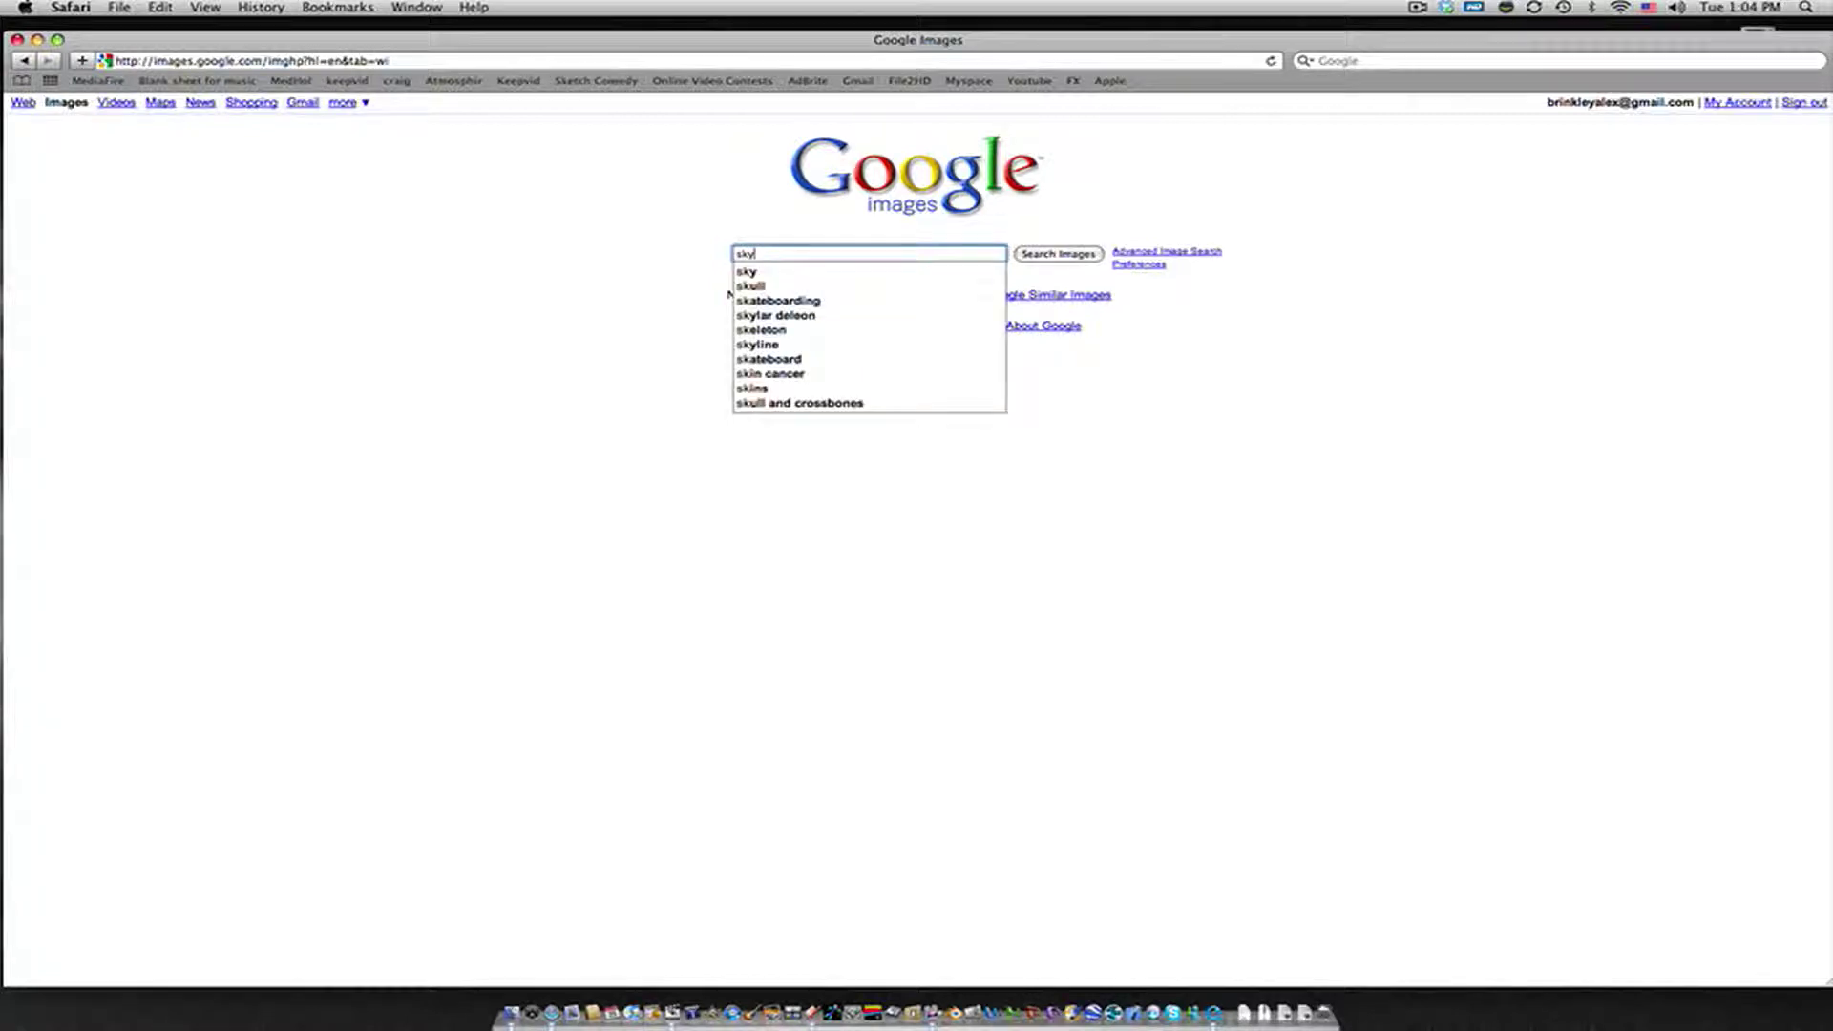
key(Return)
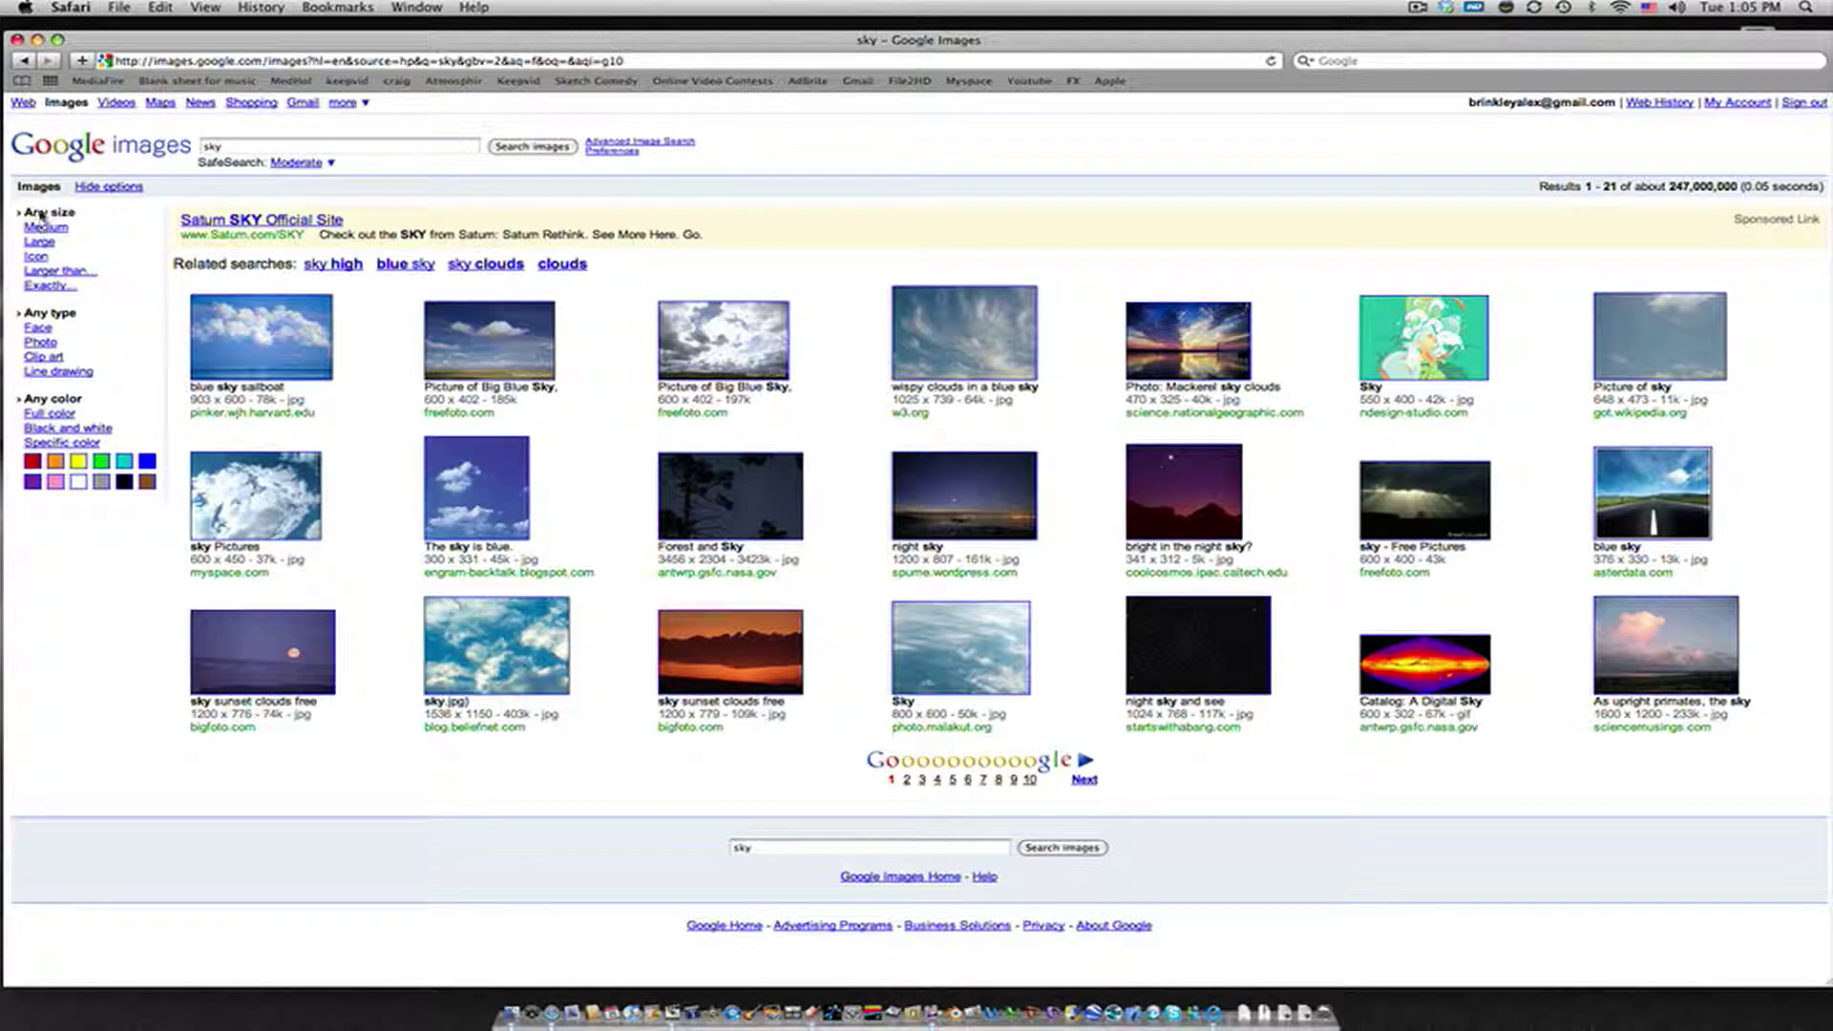
click(59, 271)
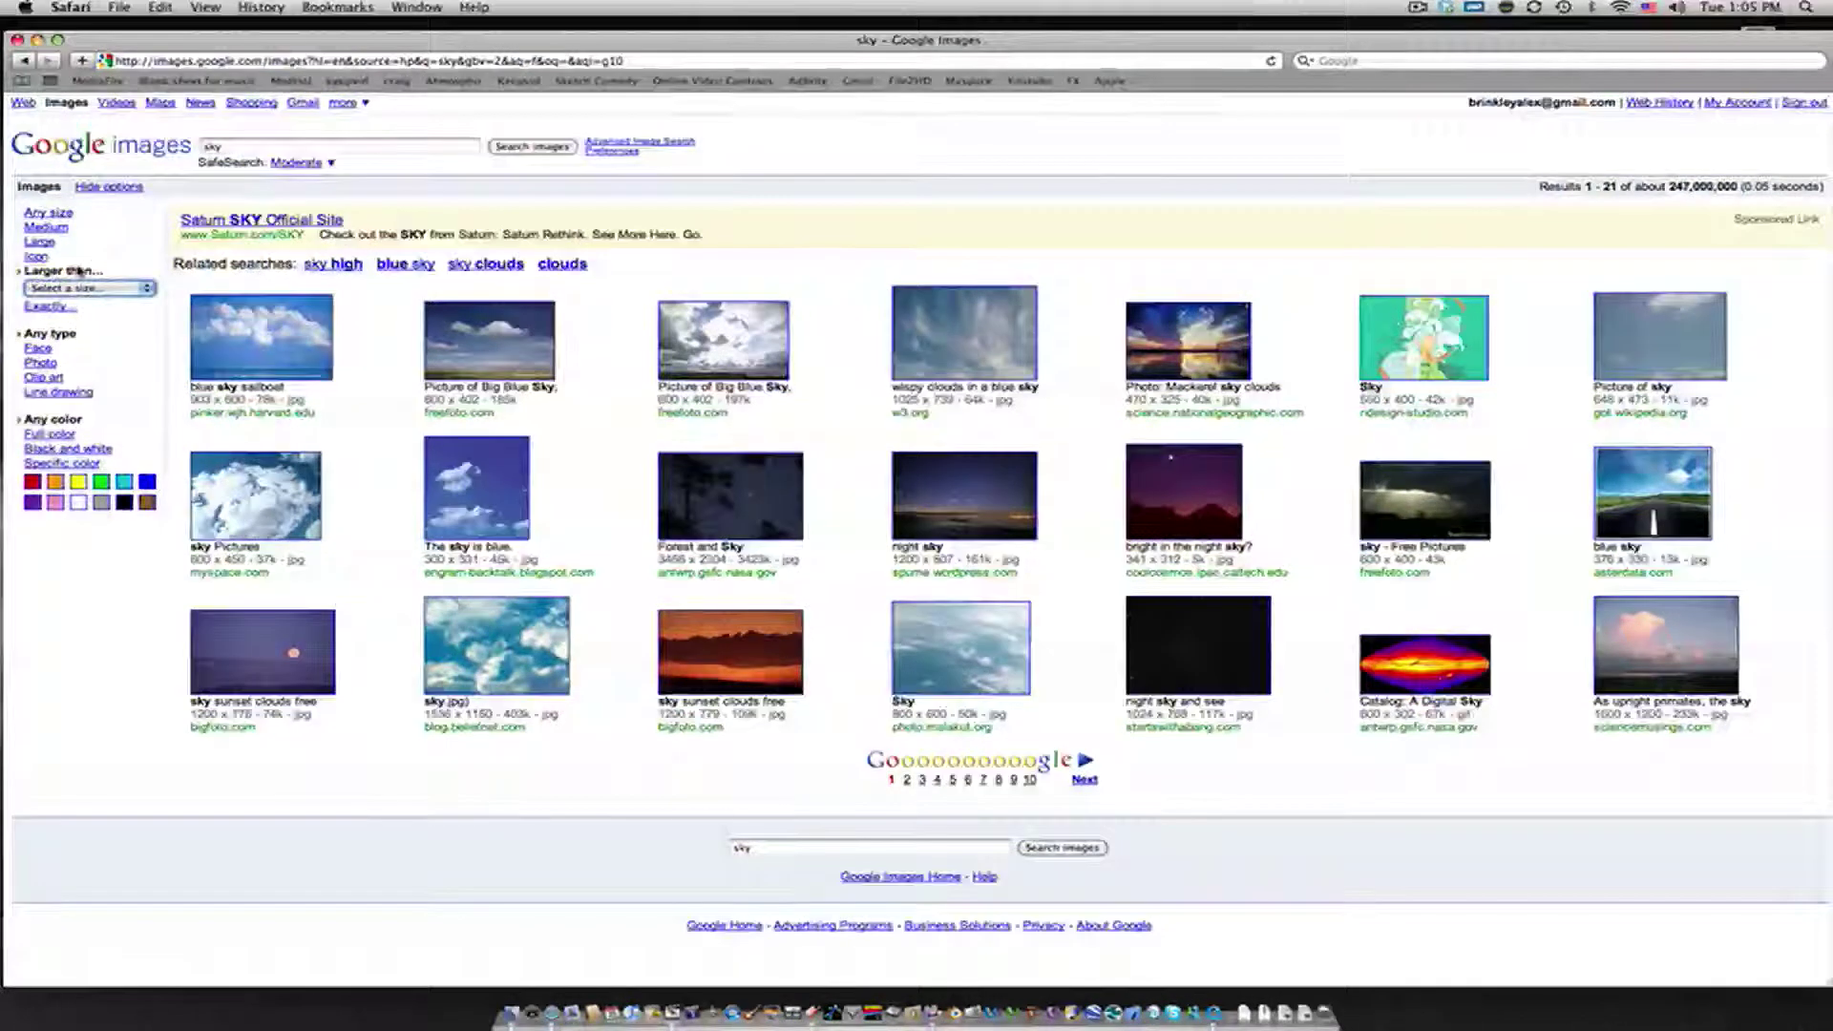
click(84, 288)
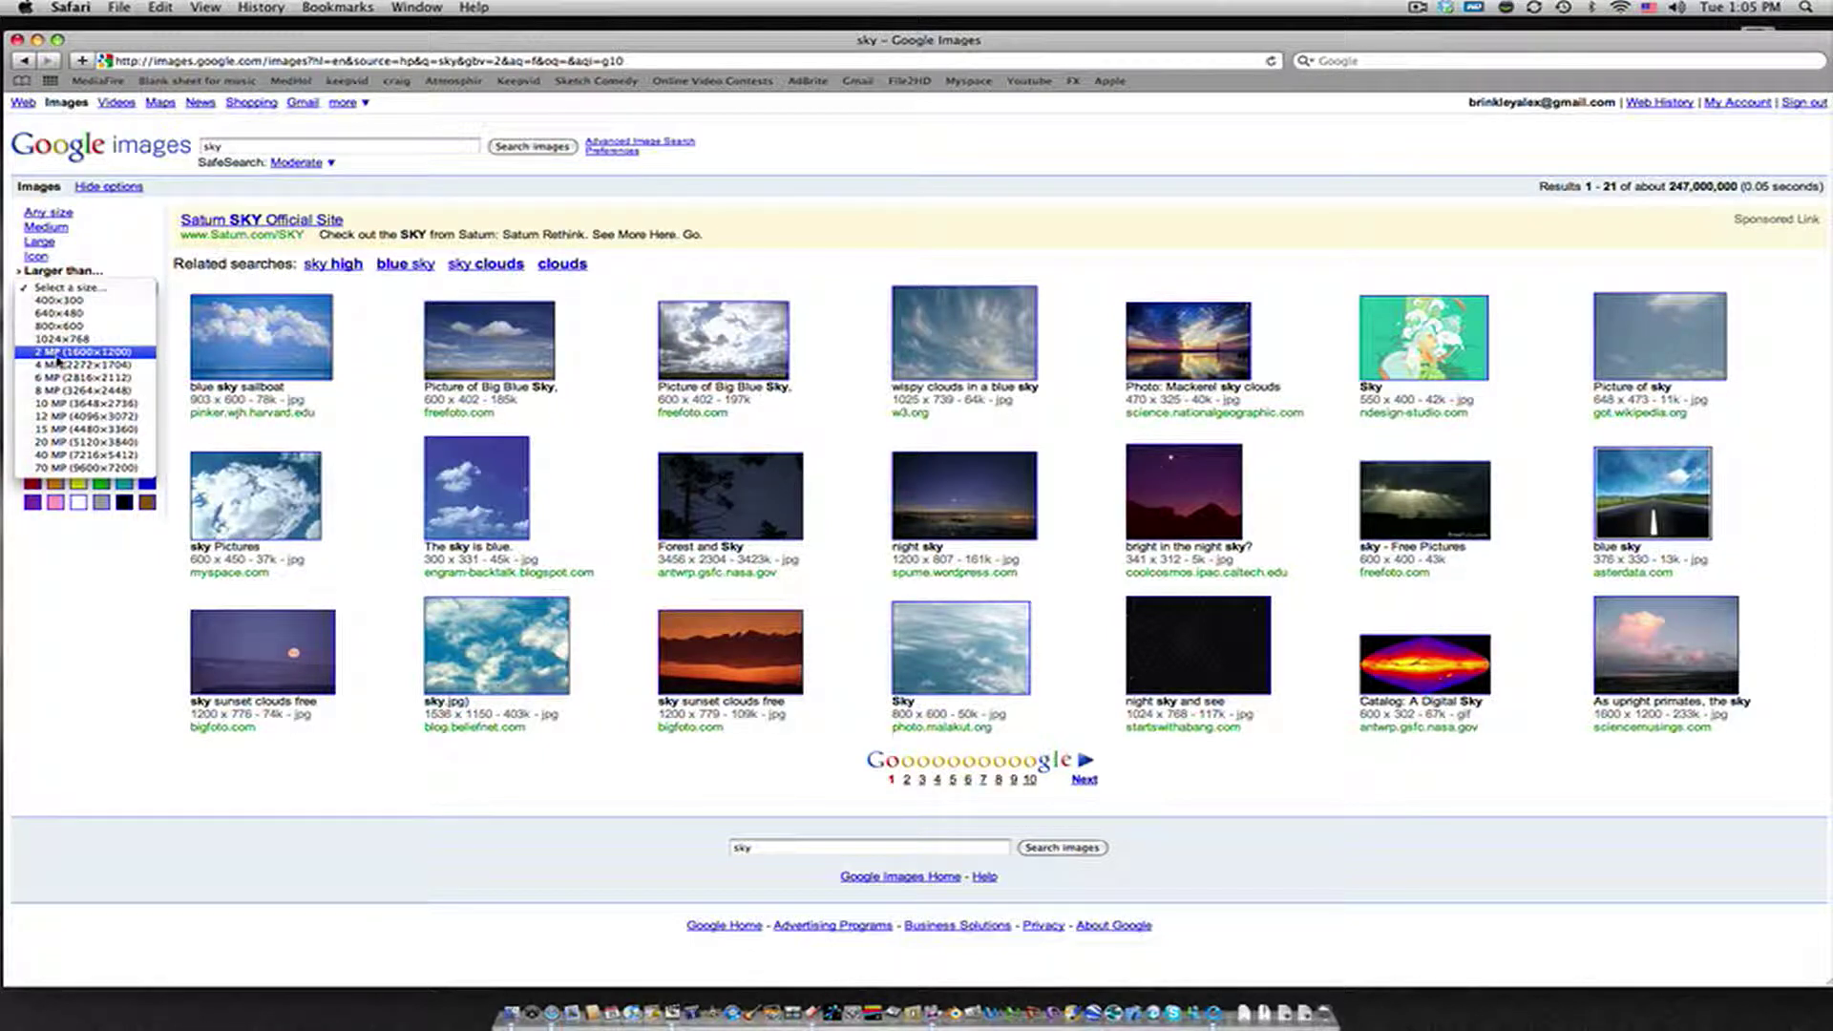
click(114, 353)
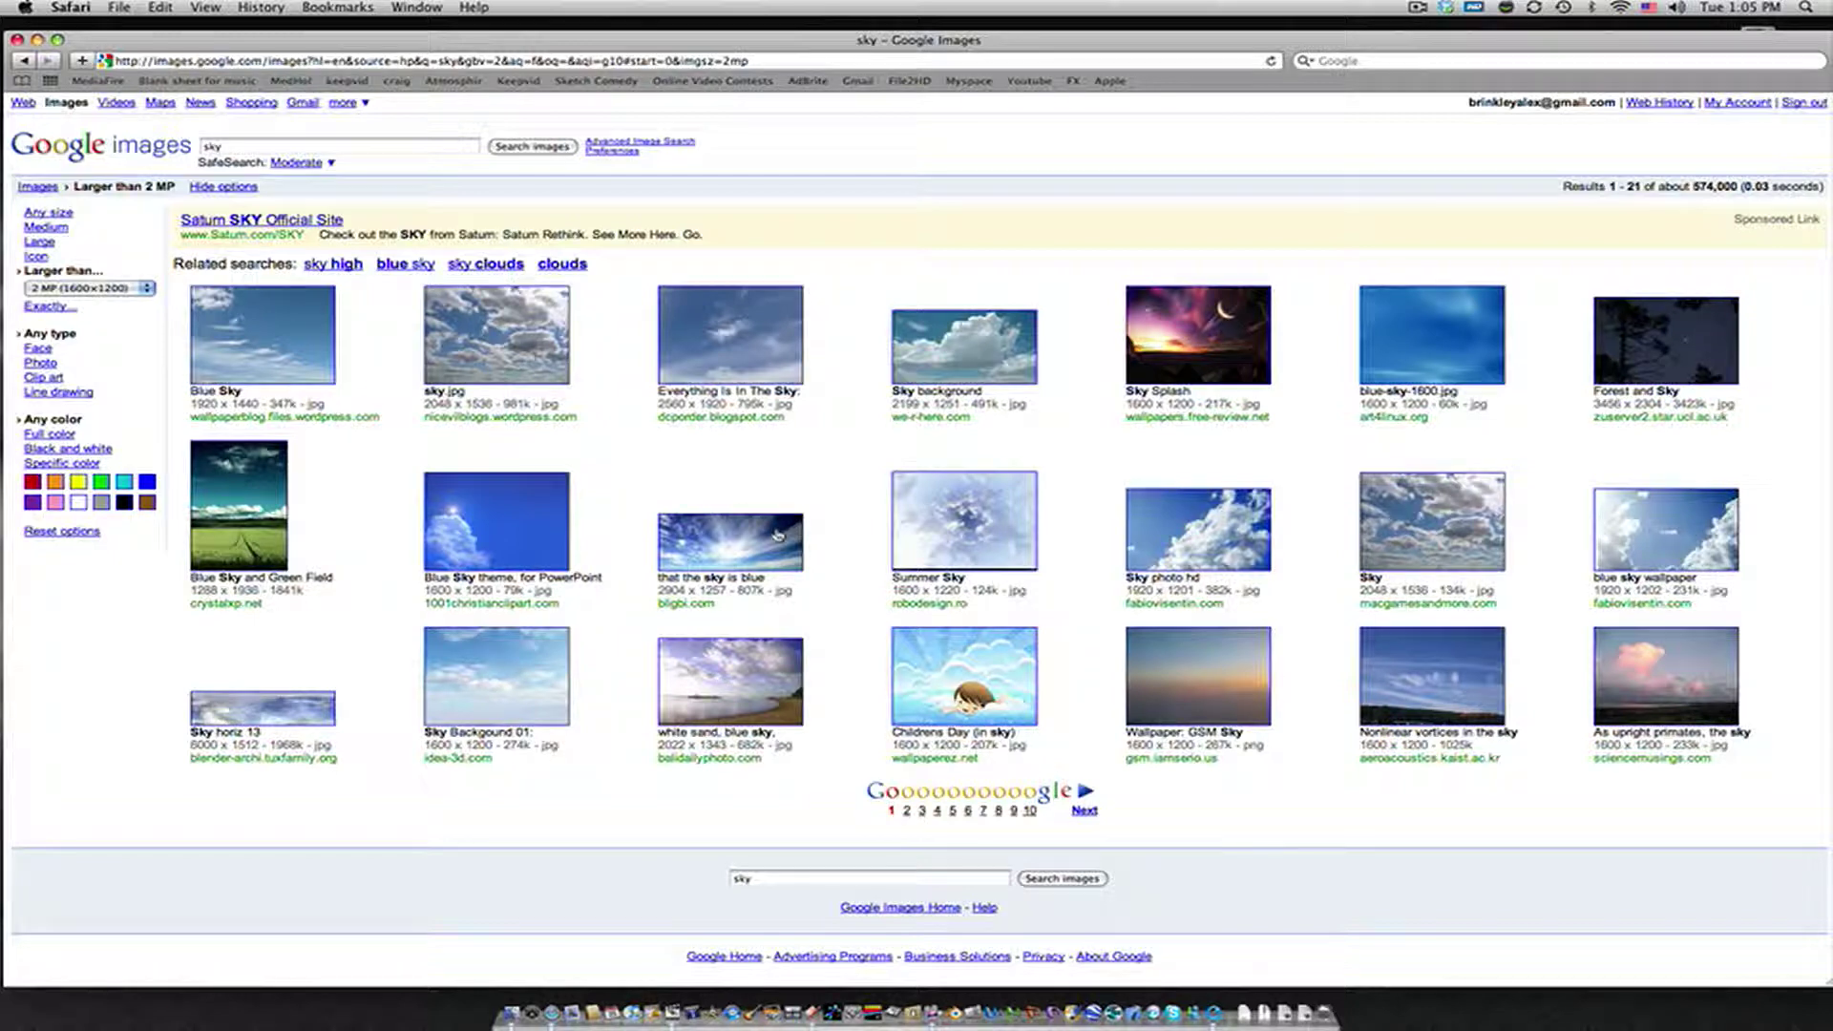
Step: Open the "that the sky is blue" image at full size and import blue_sky2.jpg into the iPhoto library, accepting the duplicate
click(737, 564)
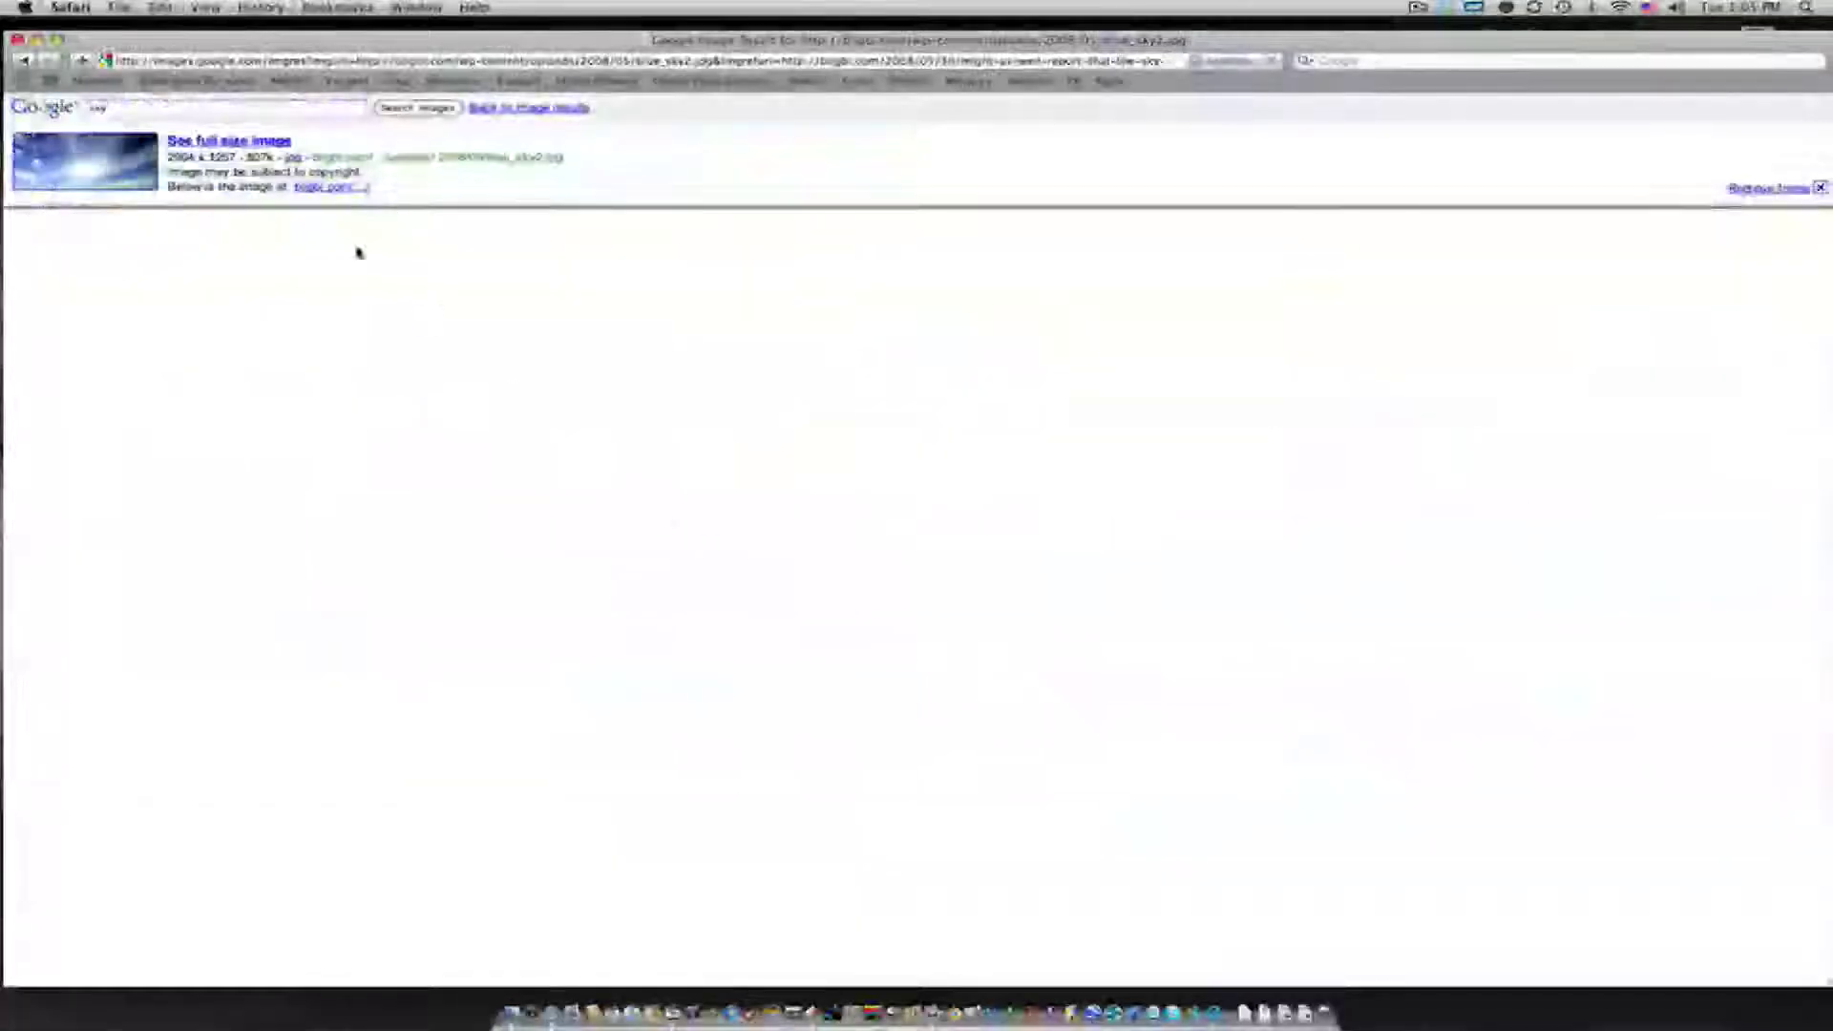
click(302, 190)
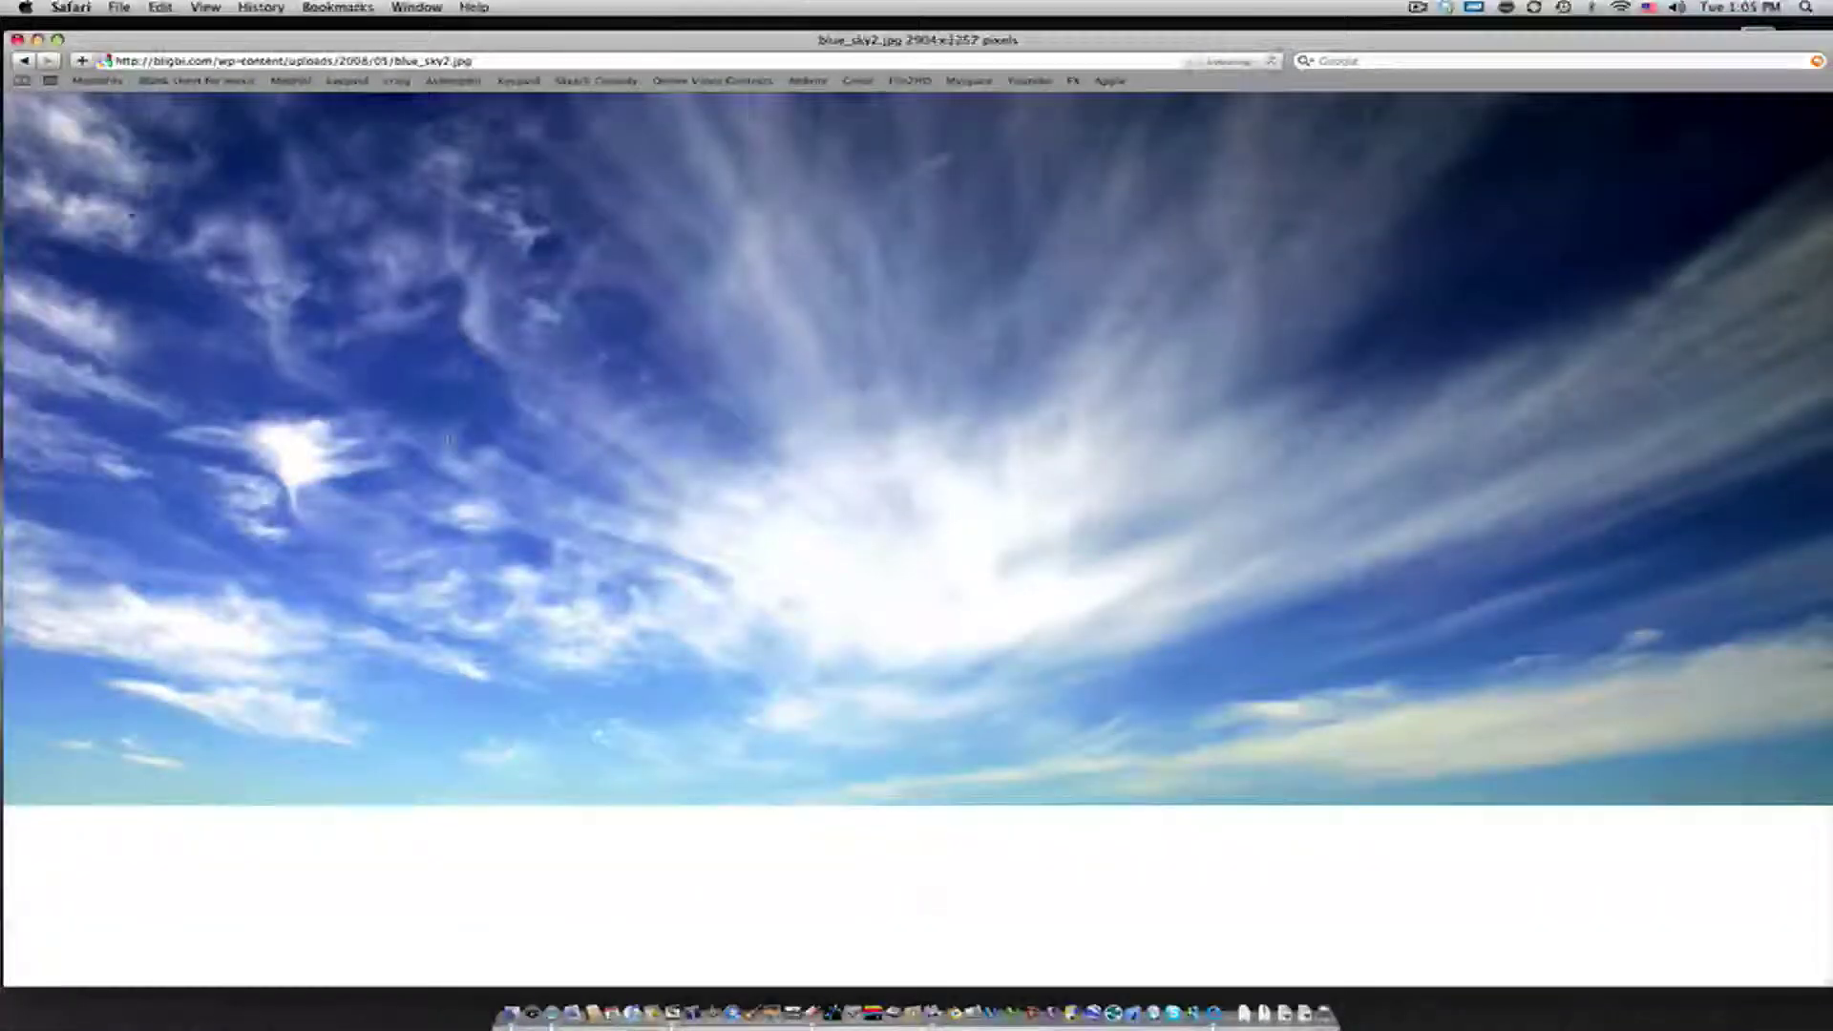
right_click(386, 313)
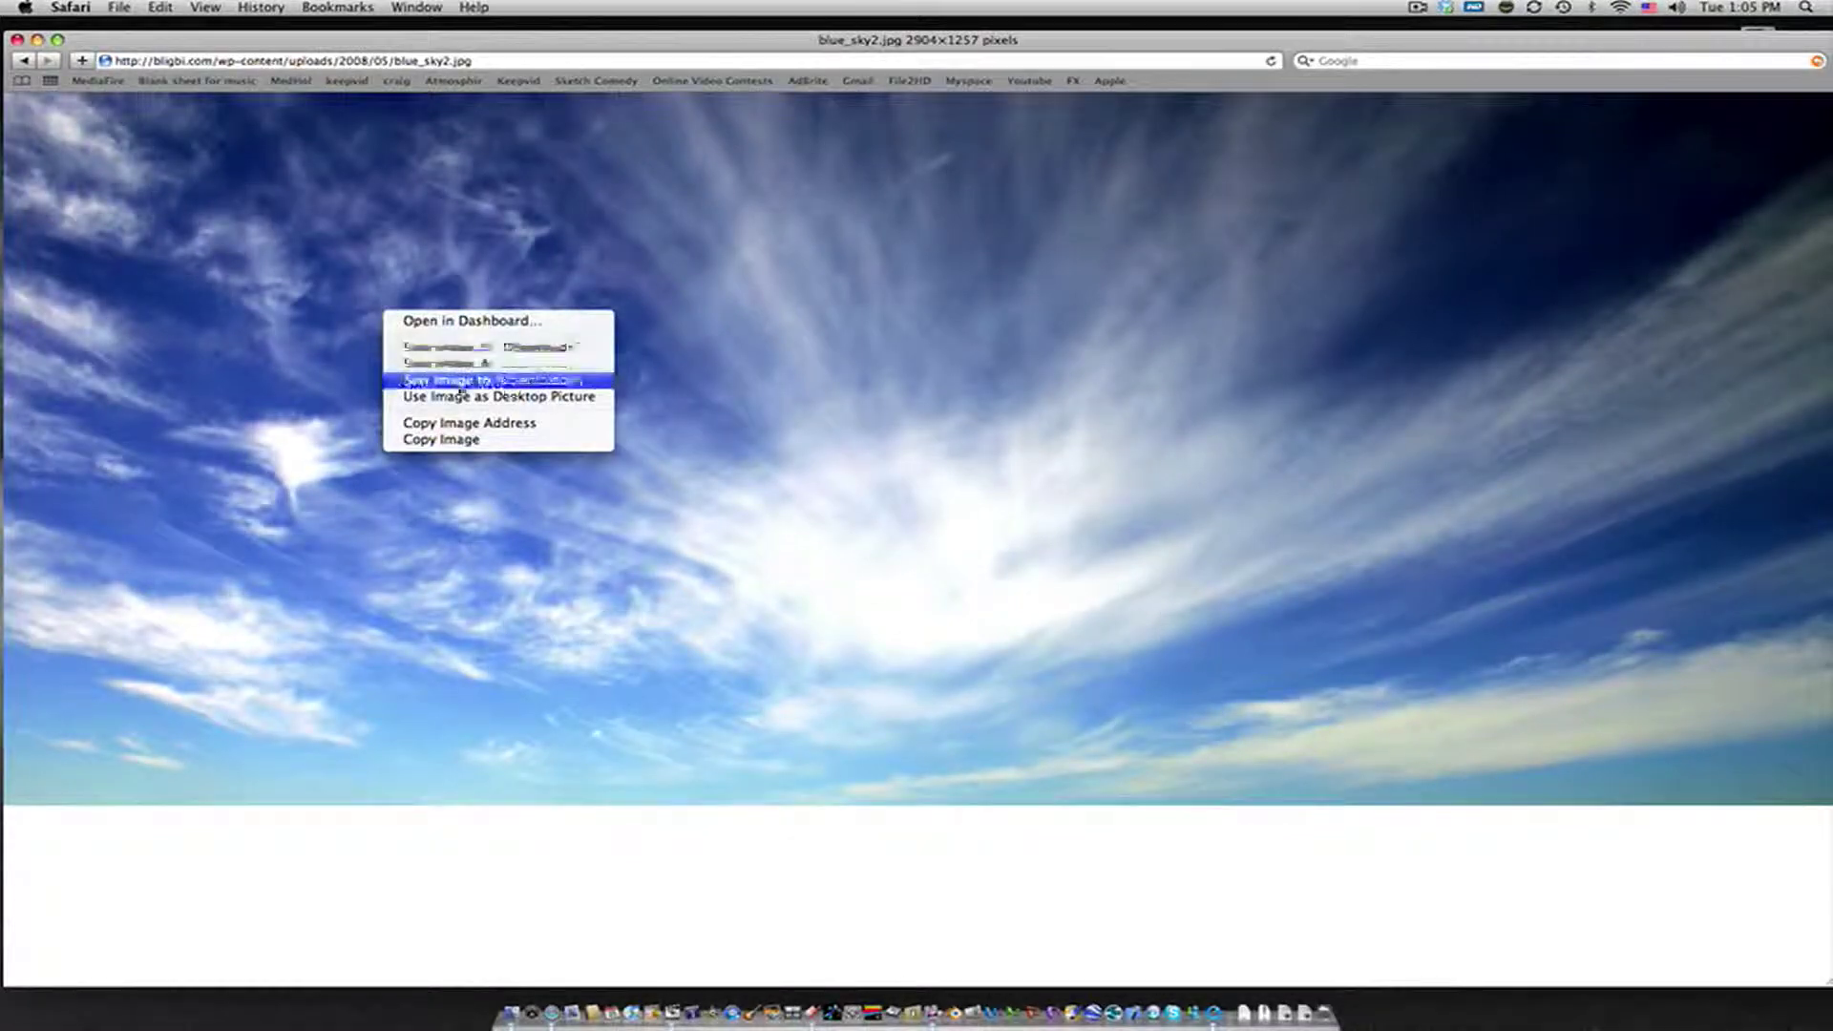
click(499, 395)
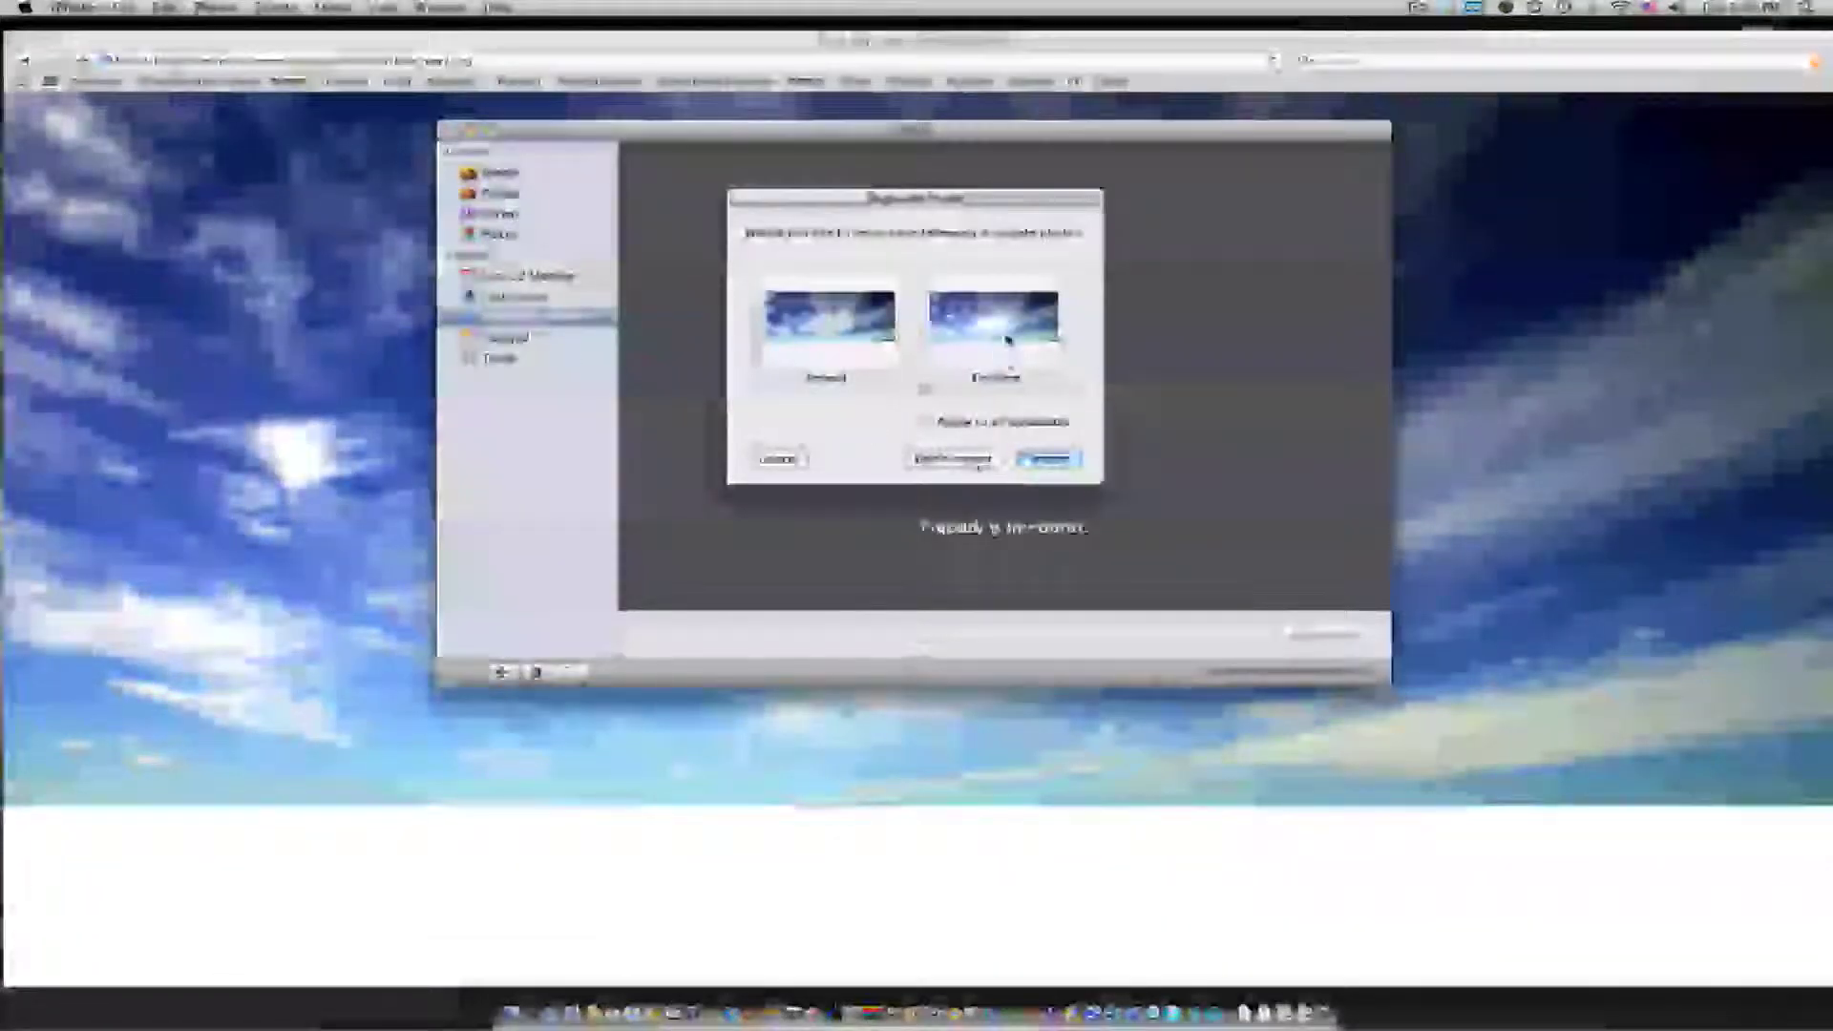
click(1047, 459)
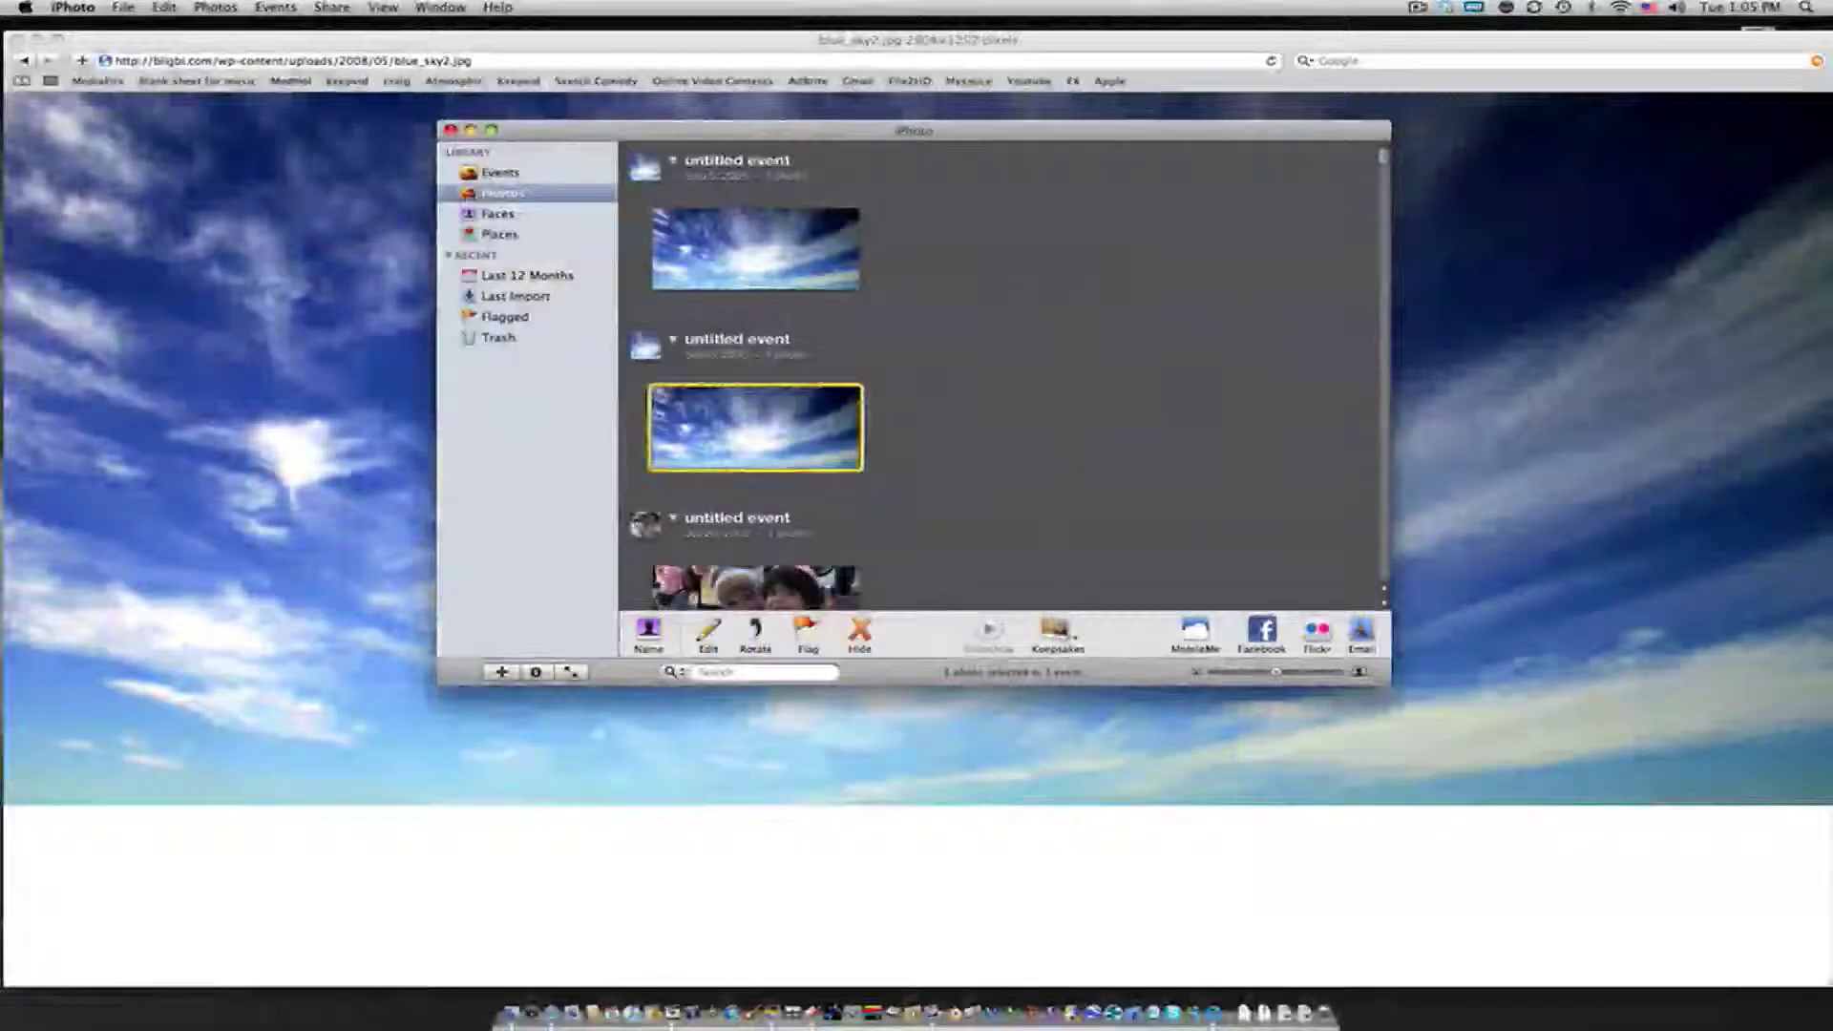
Step: Place the imported sky photo from iPhoto on track V1 beneath the plane clip in Final Cut Express and shorten it to the plane clip's end
click(802, 270)
double_click(802, 270)
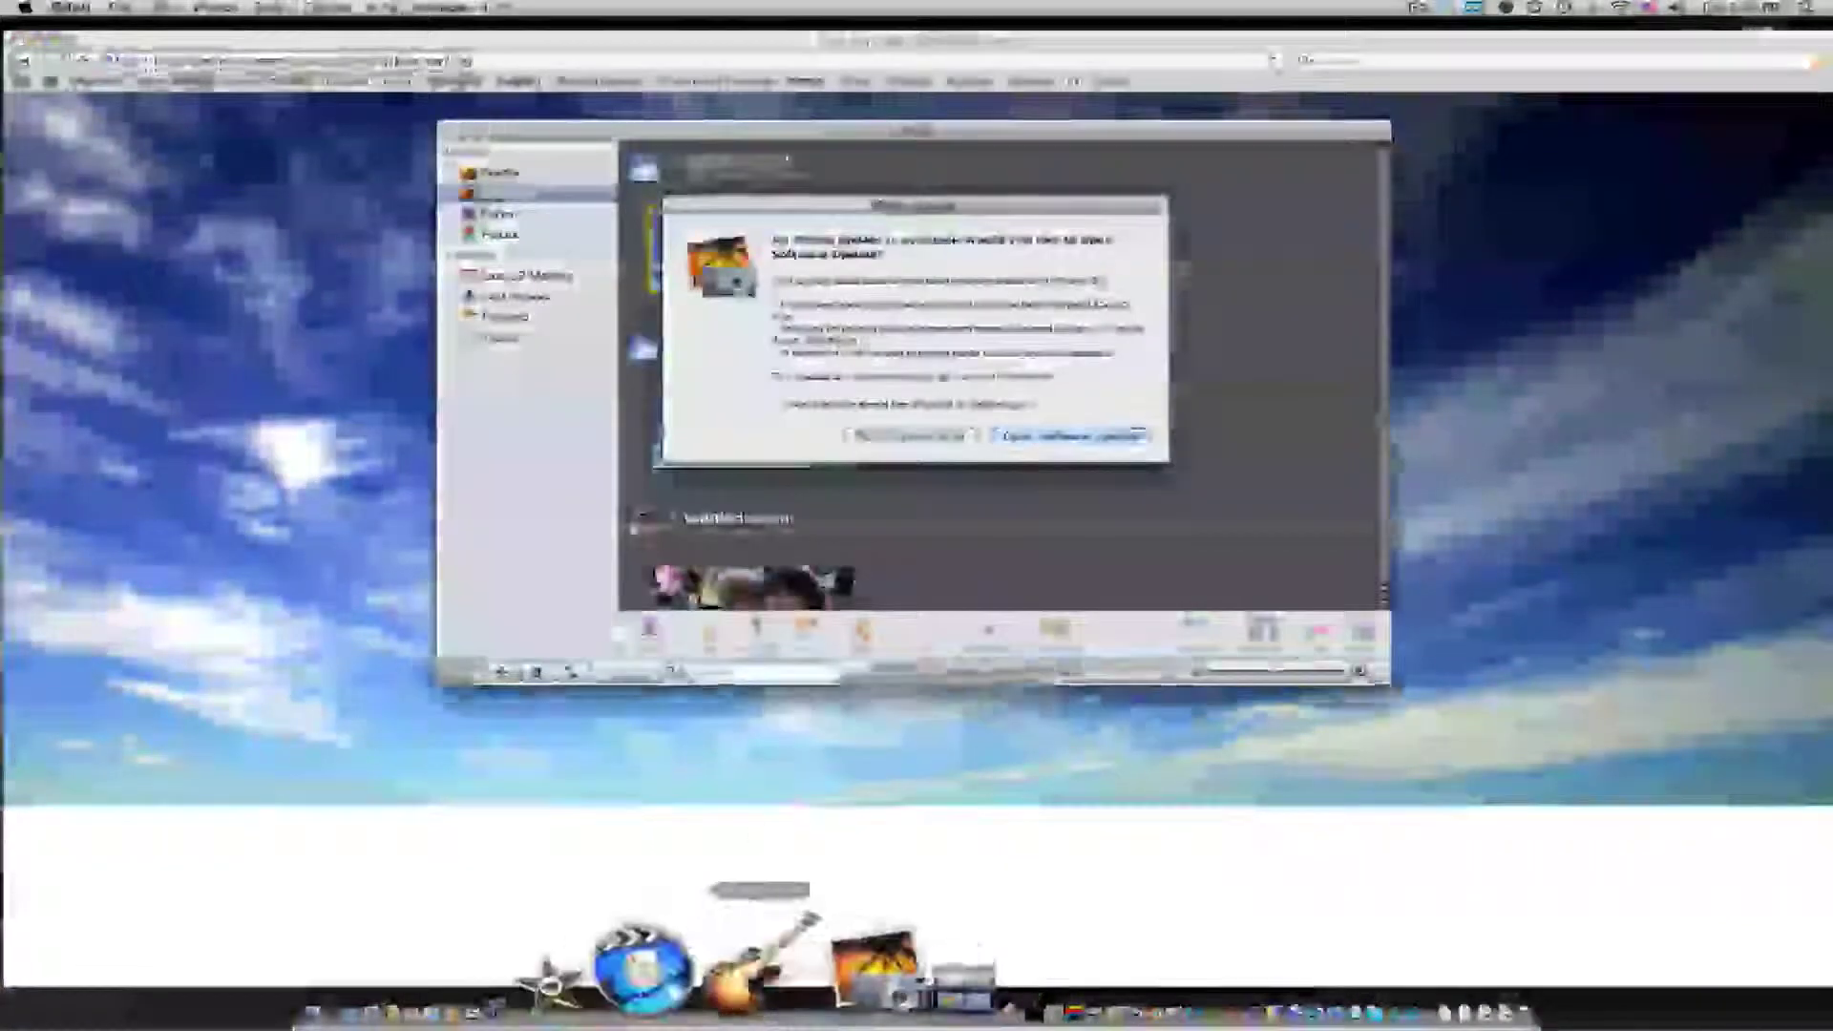
click(909, 437)
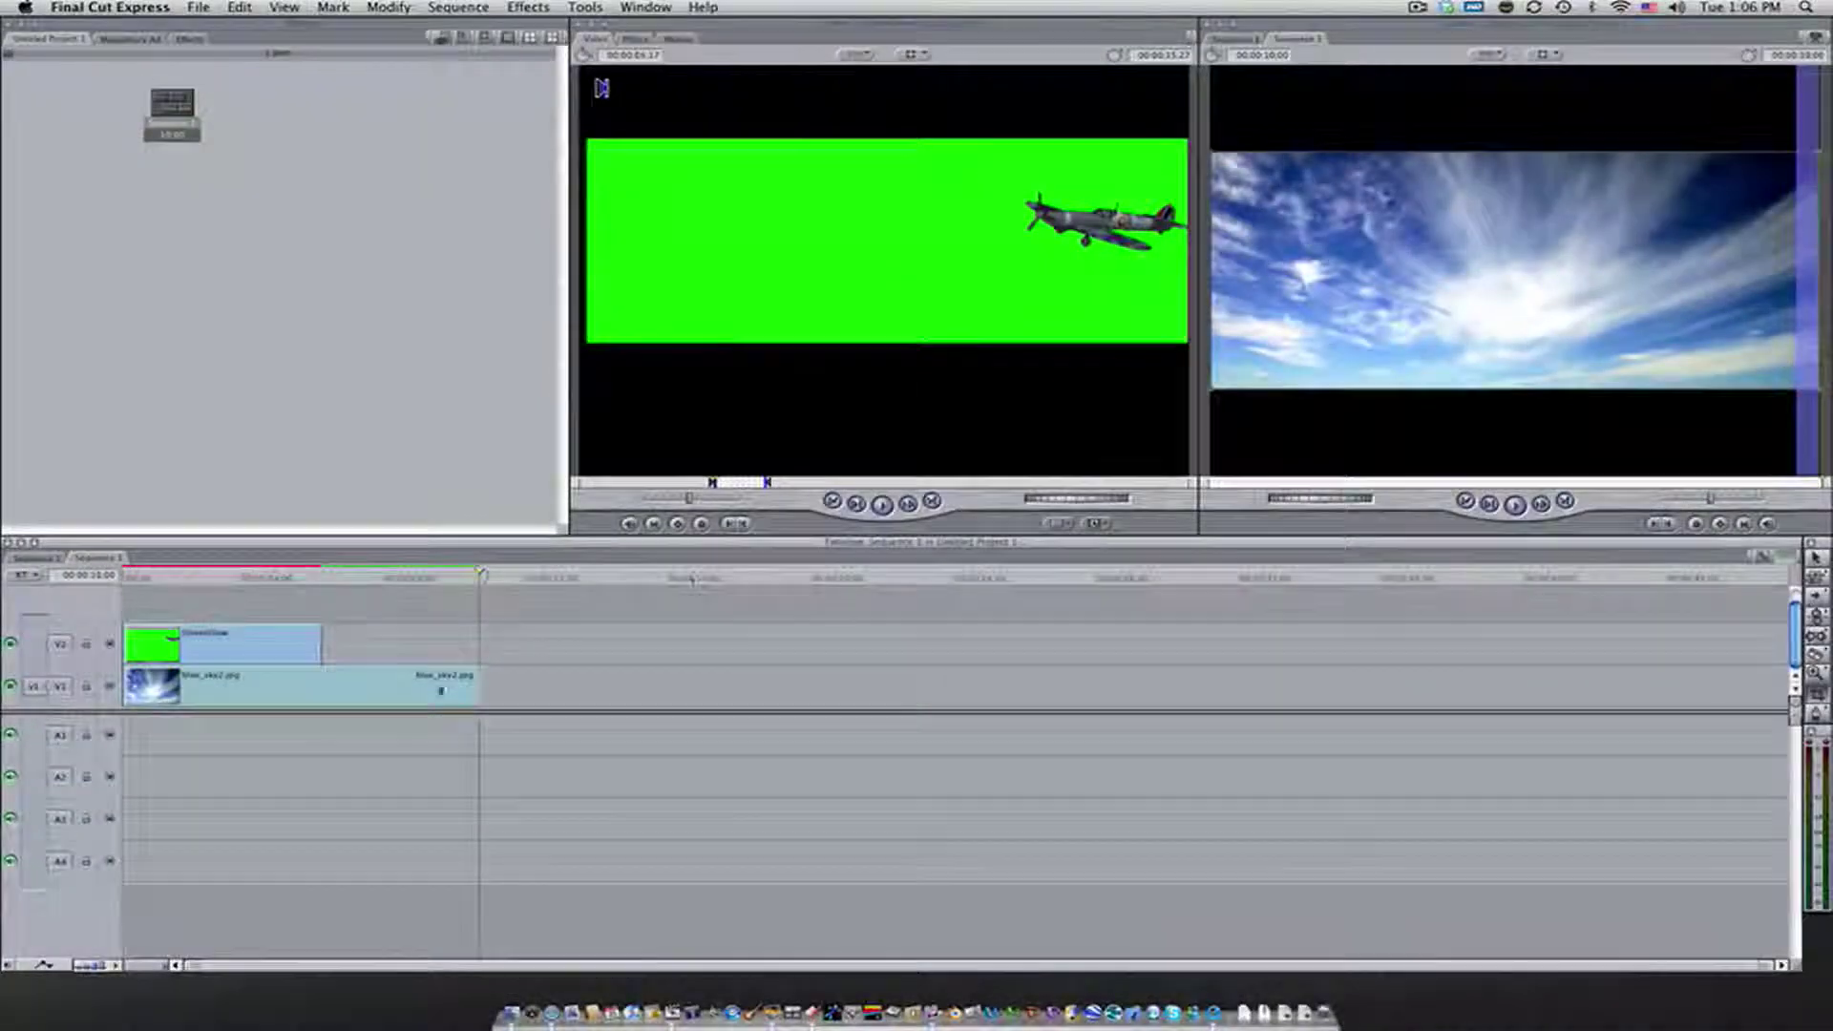
click(442, 691)
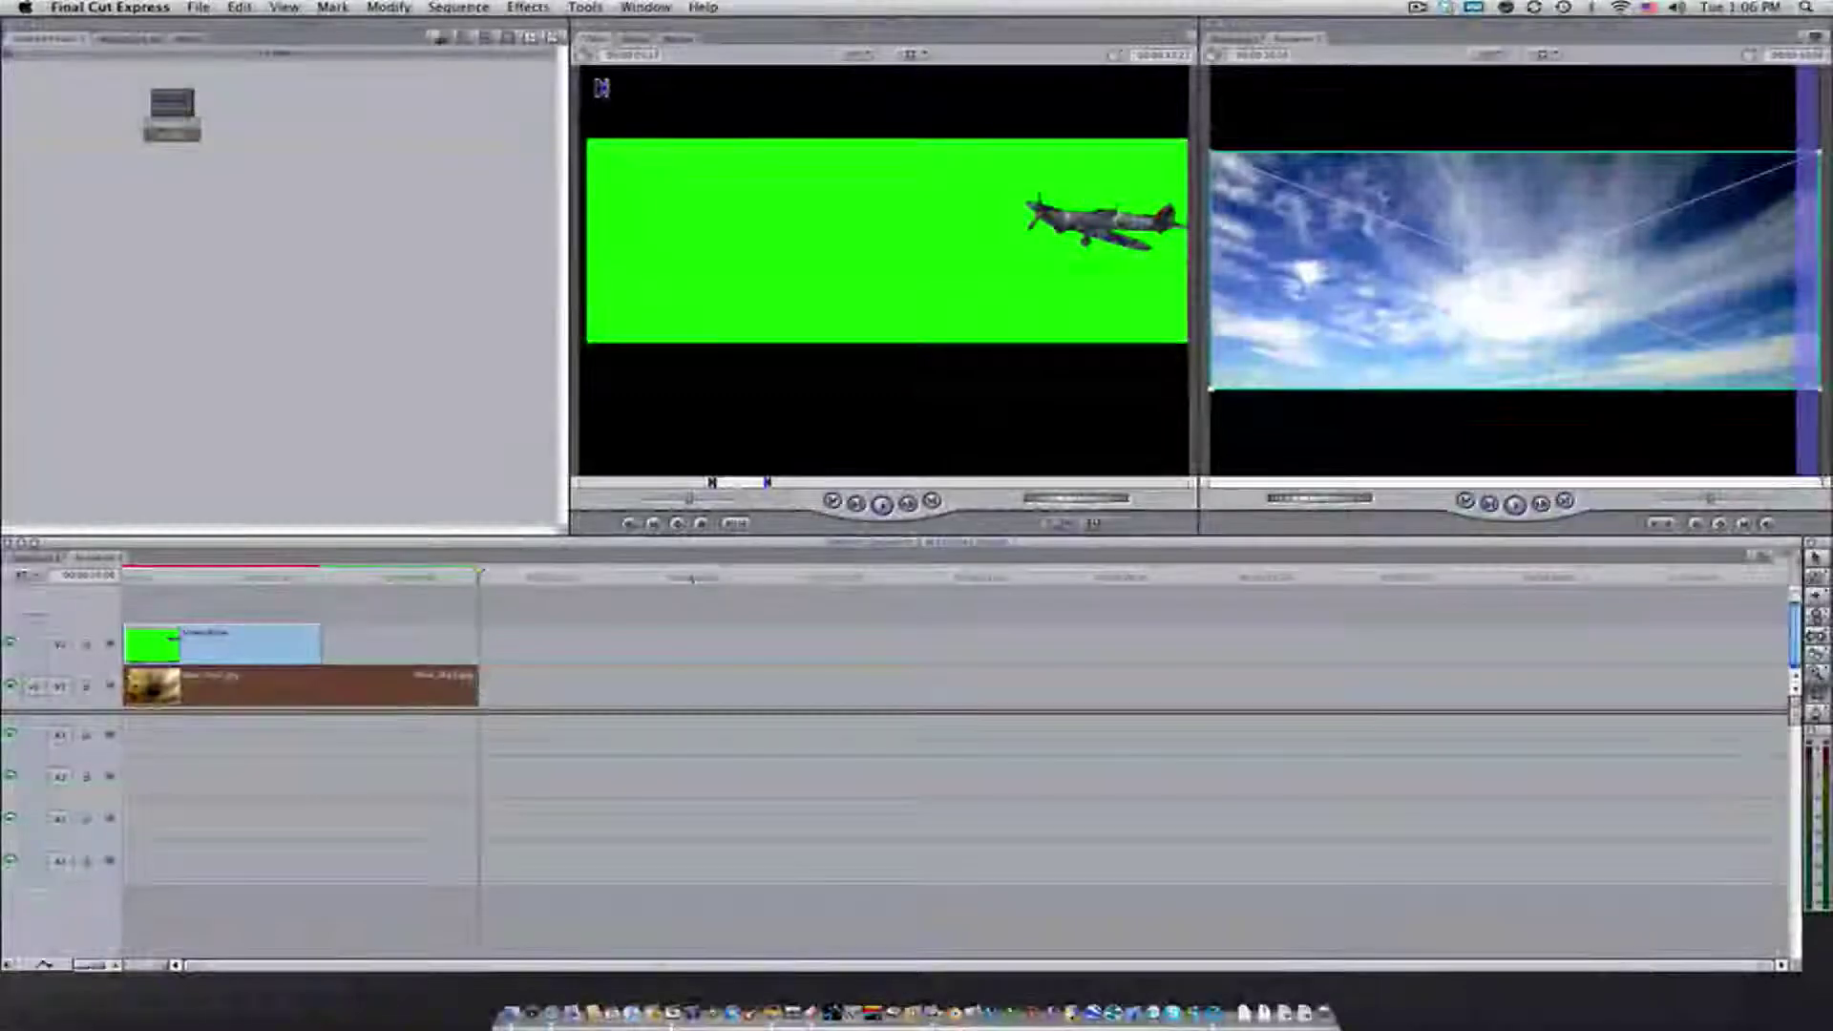
drag(477, 687, 321, 688)
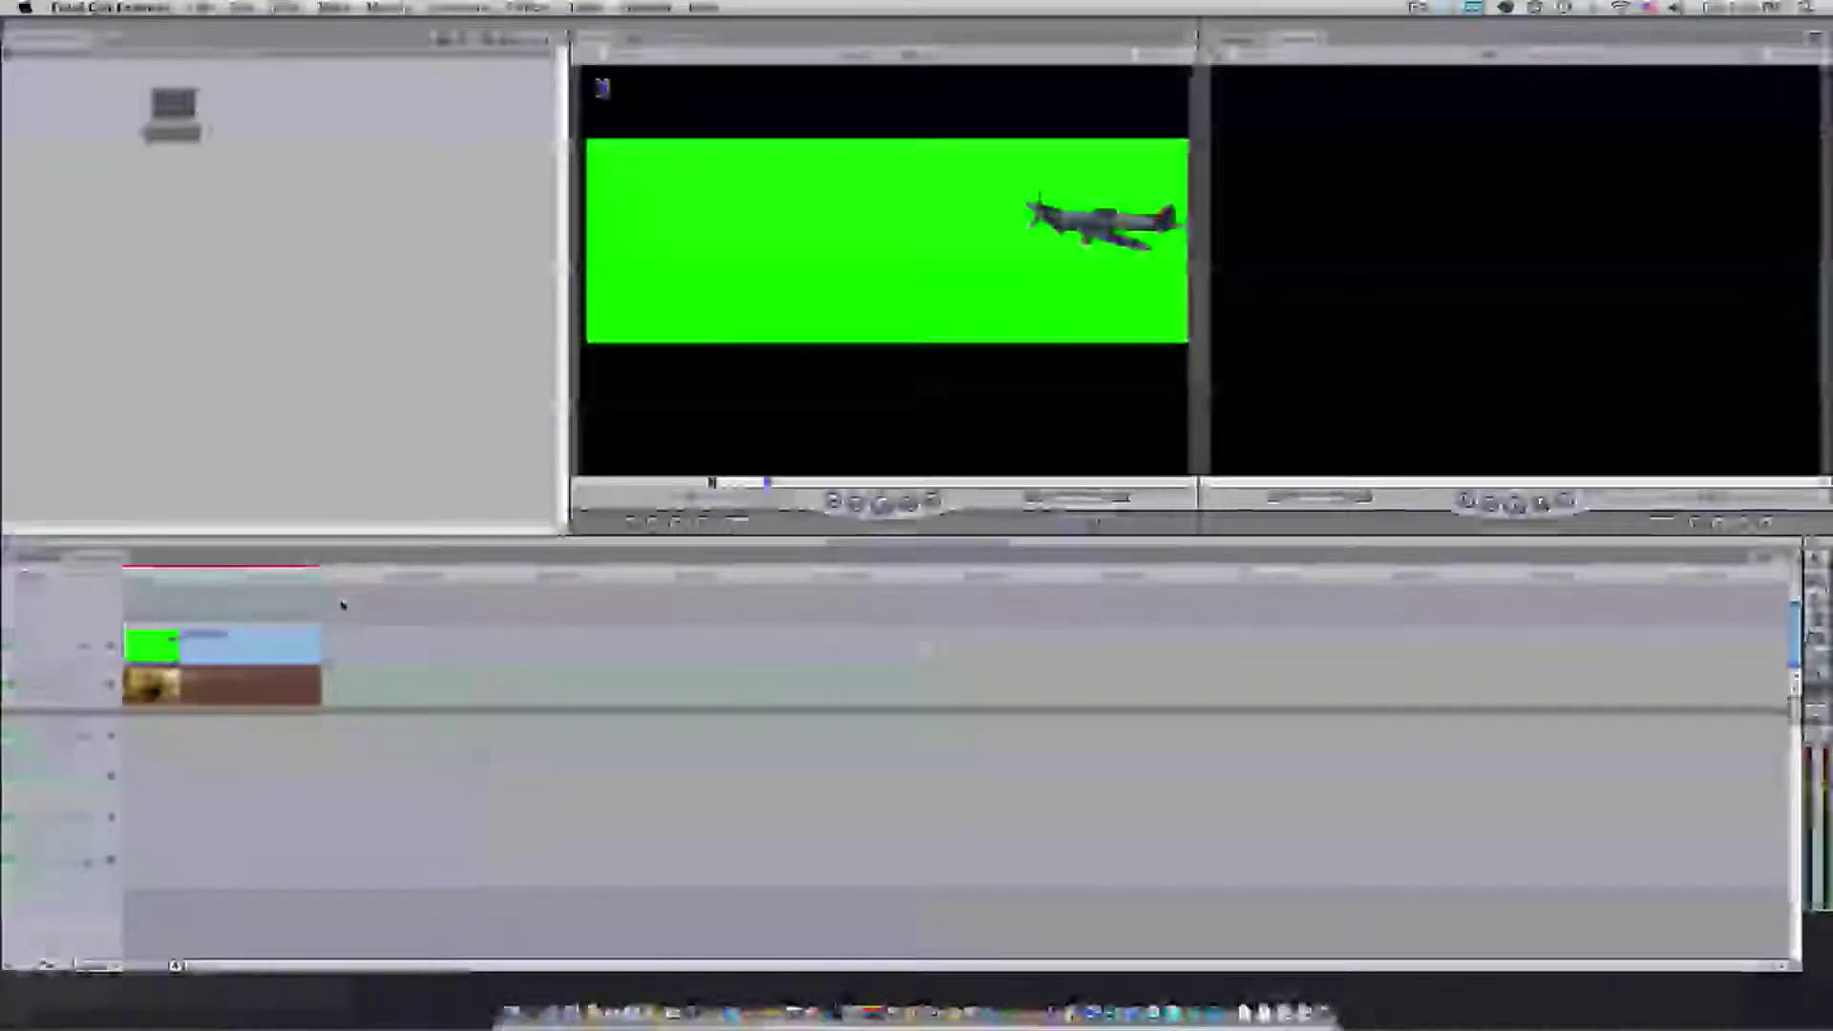
Step: Apply the Key Chroma Keyer video filter to the plane clip on V2 and sample its green background as the key color
click(247, 583)
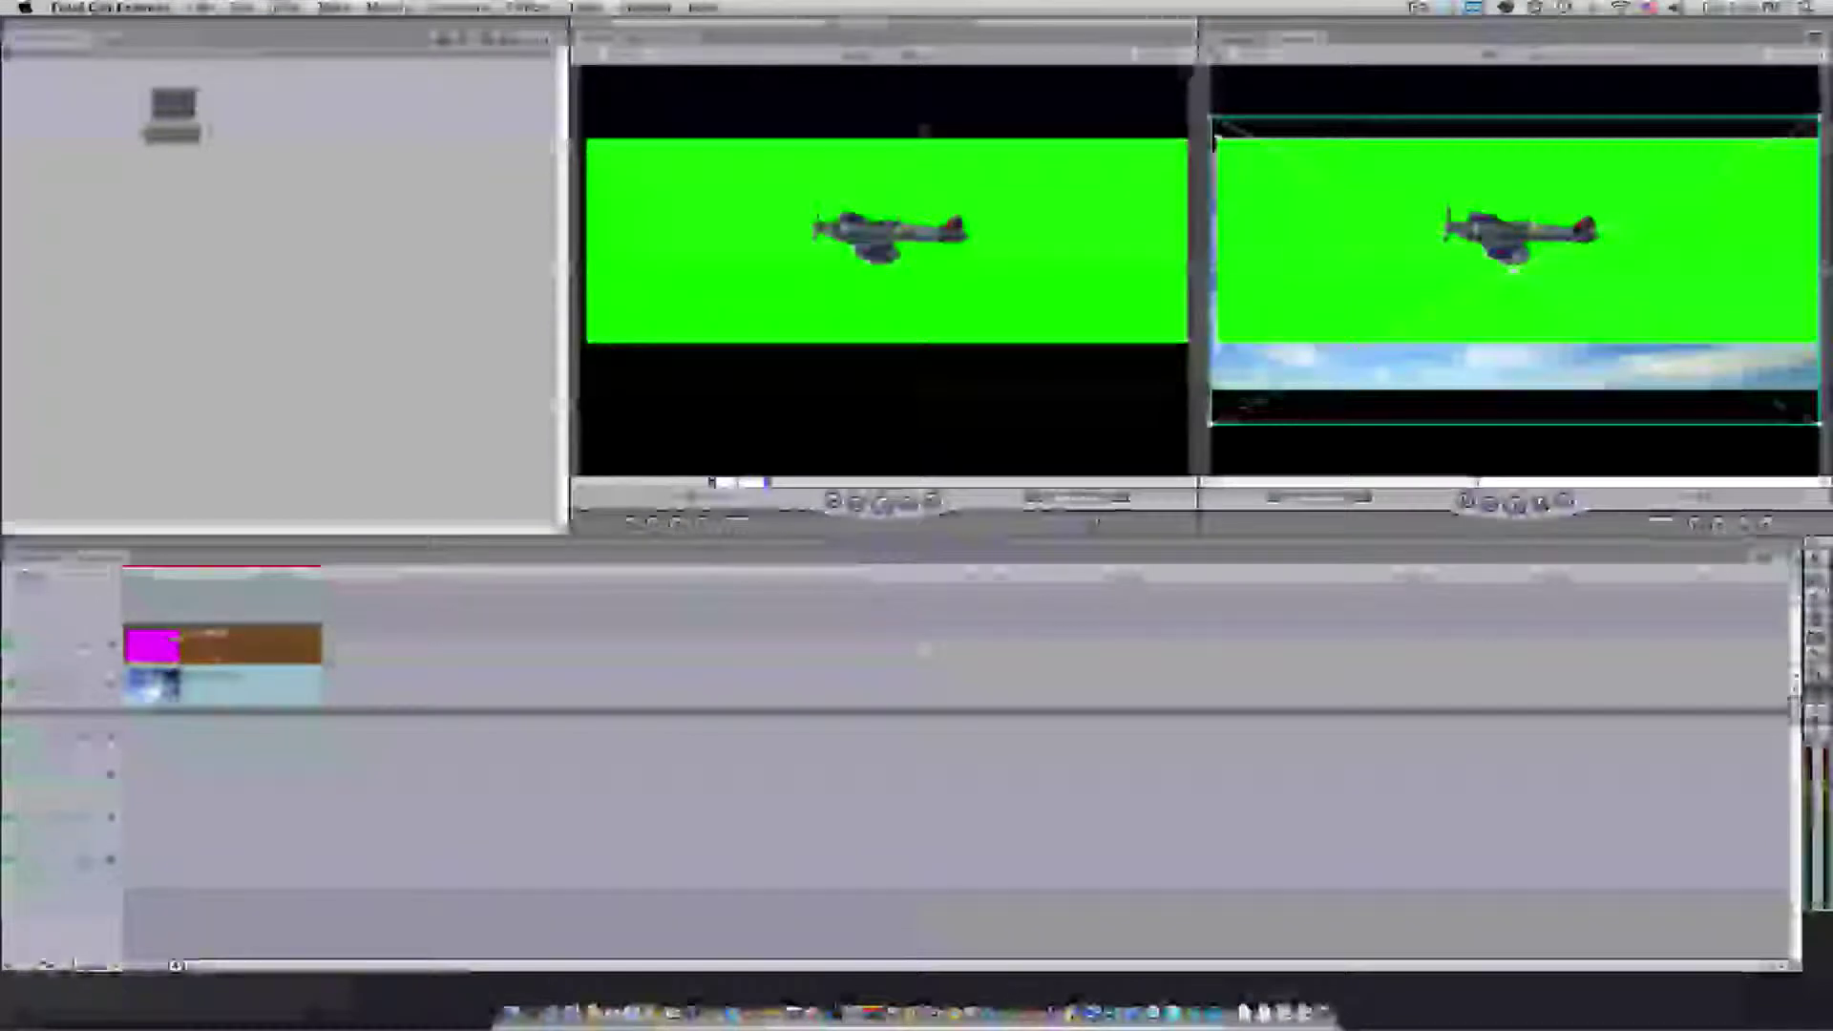
click(527, 7)
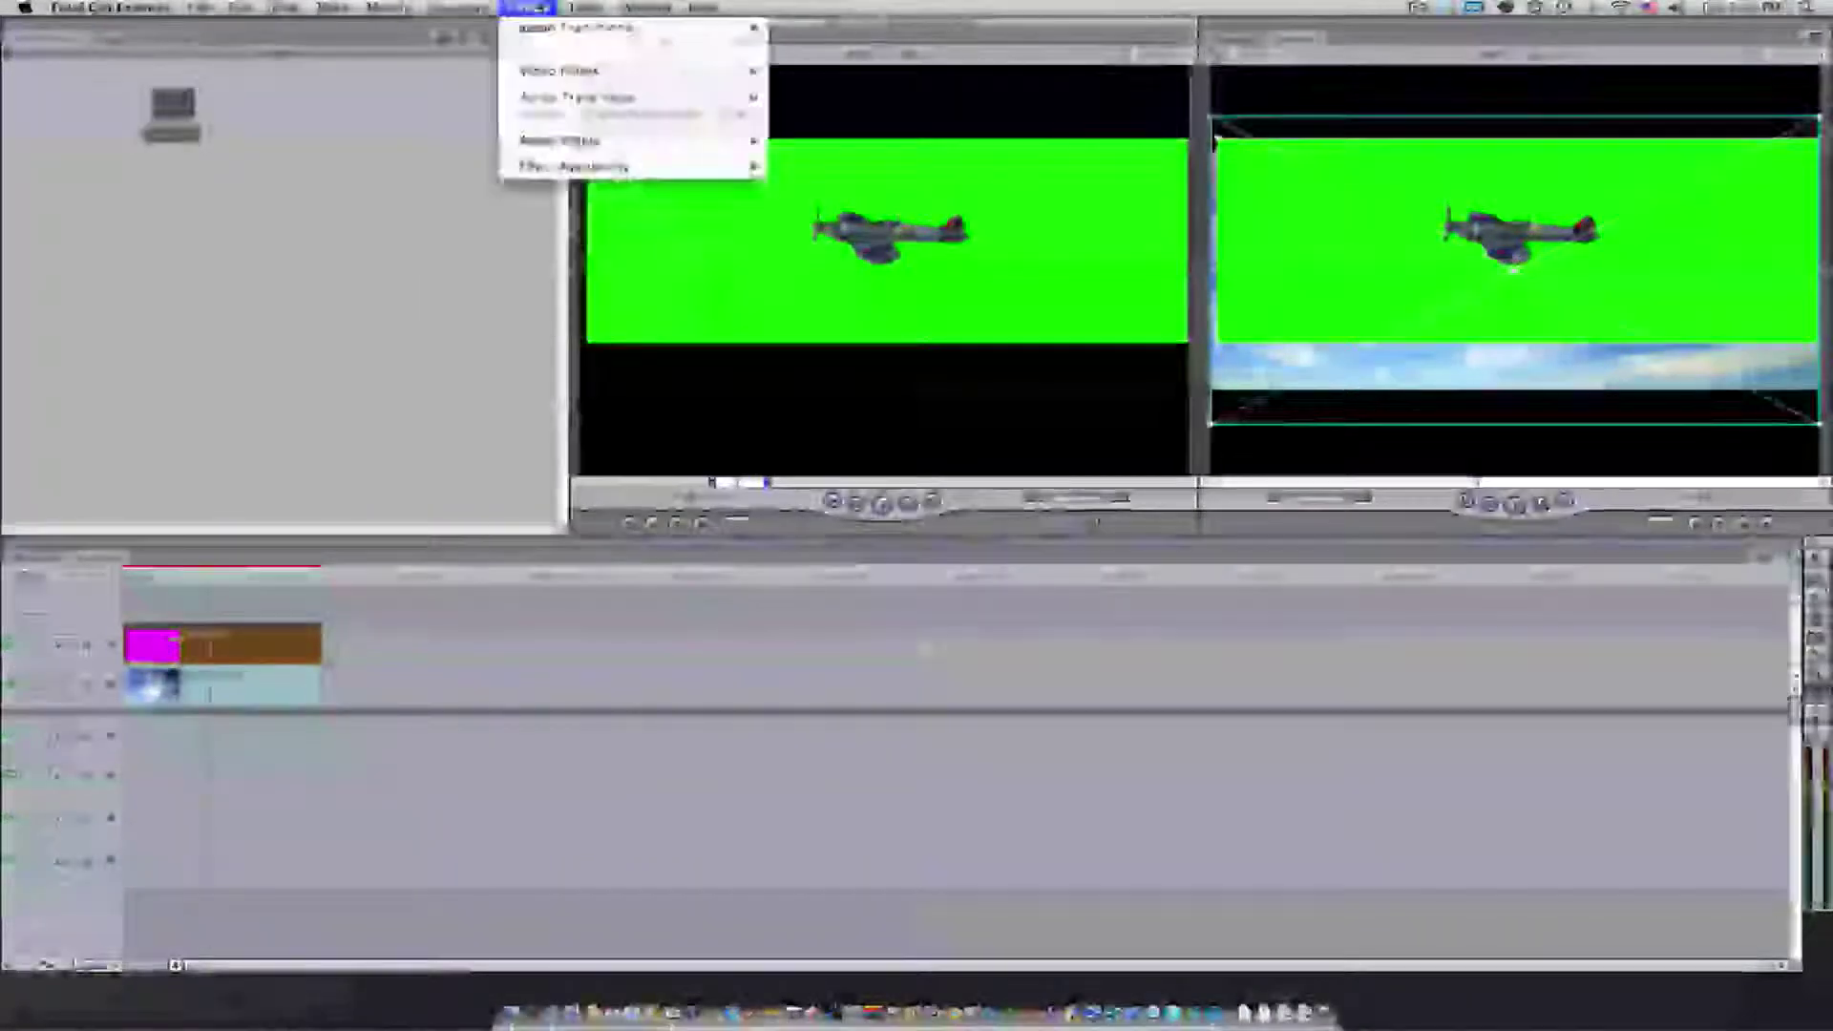
mouse_move(573, 70)
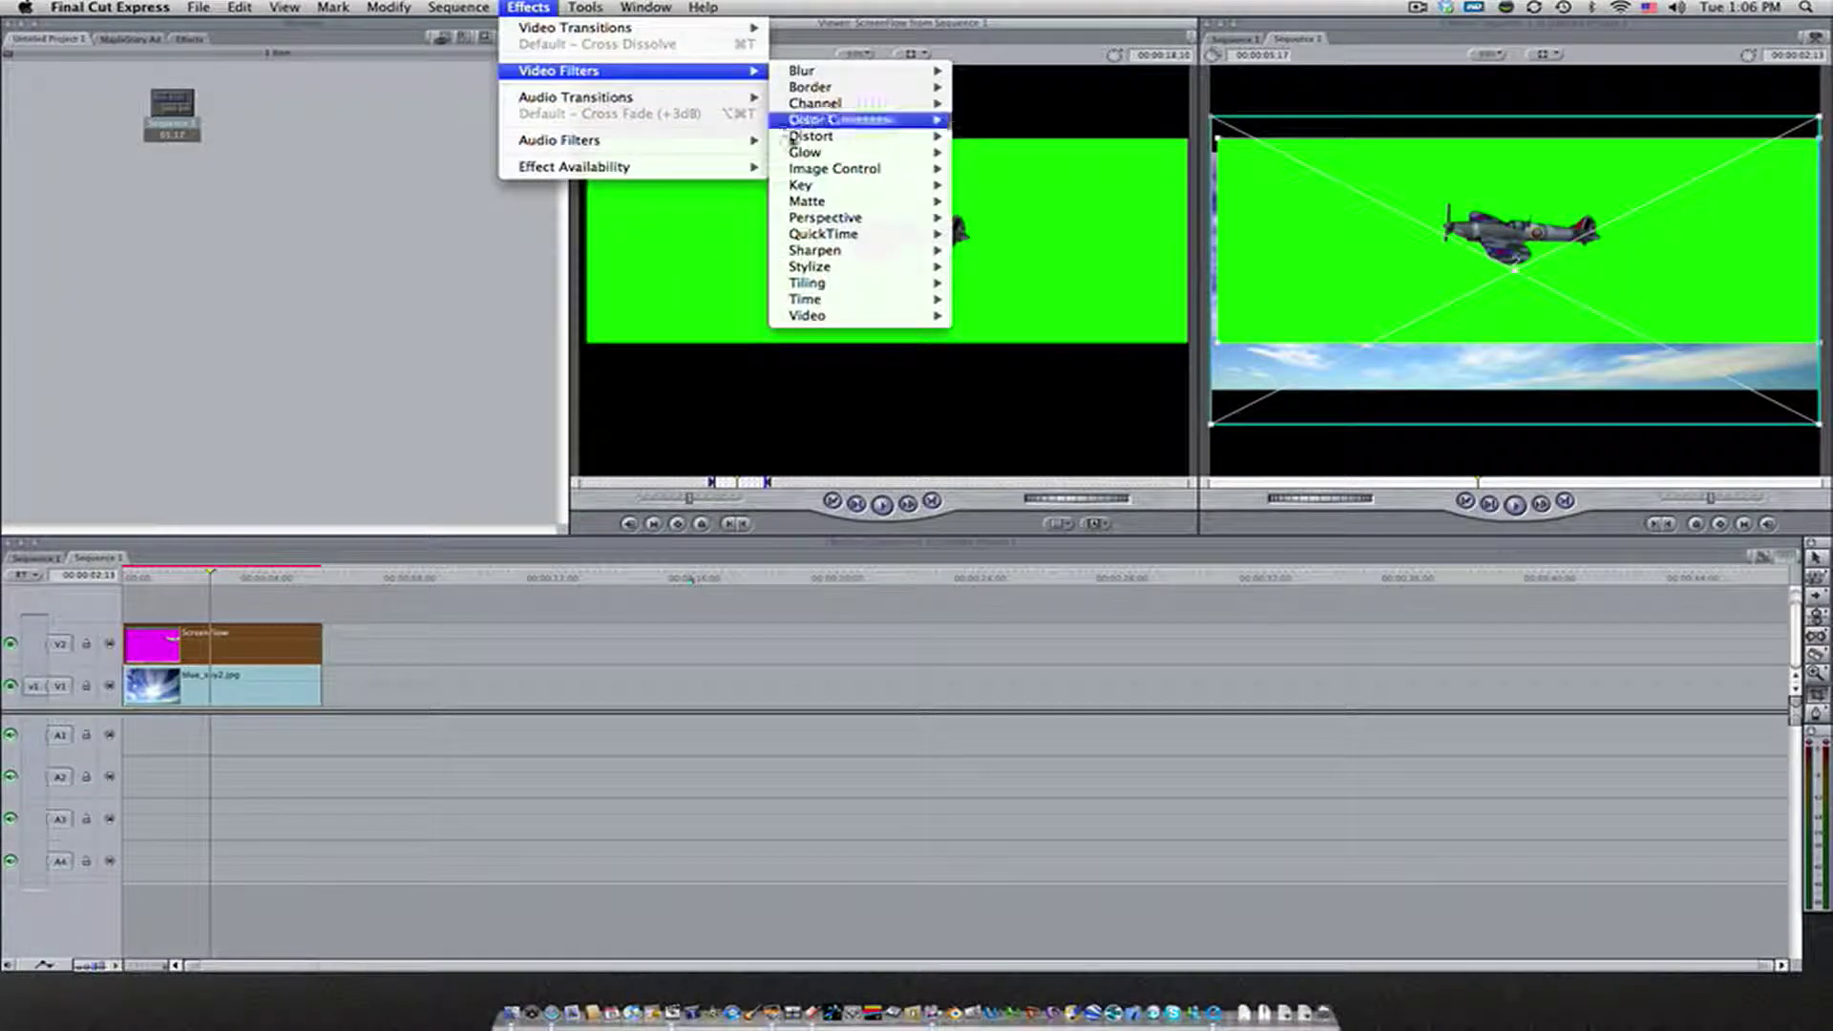
mouse_move(945, 187)
click(1009, 218)
click(733, 38)
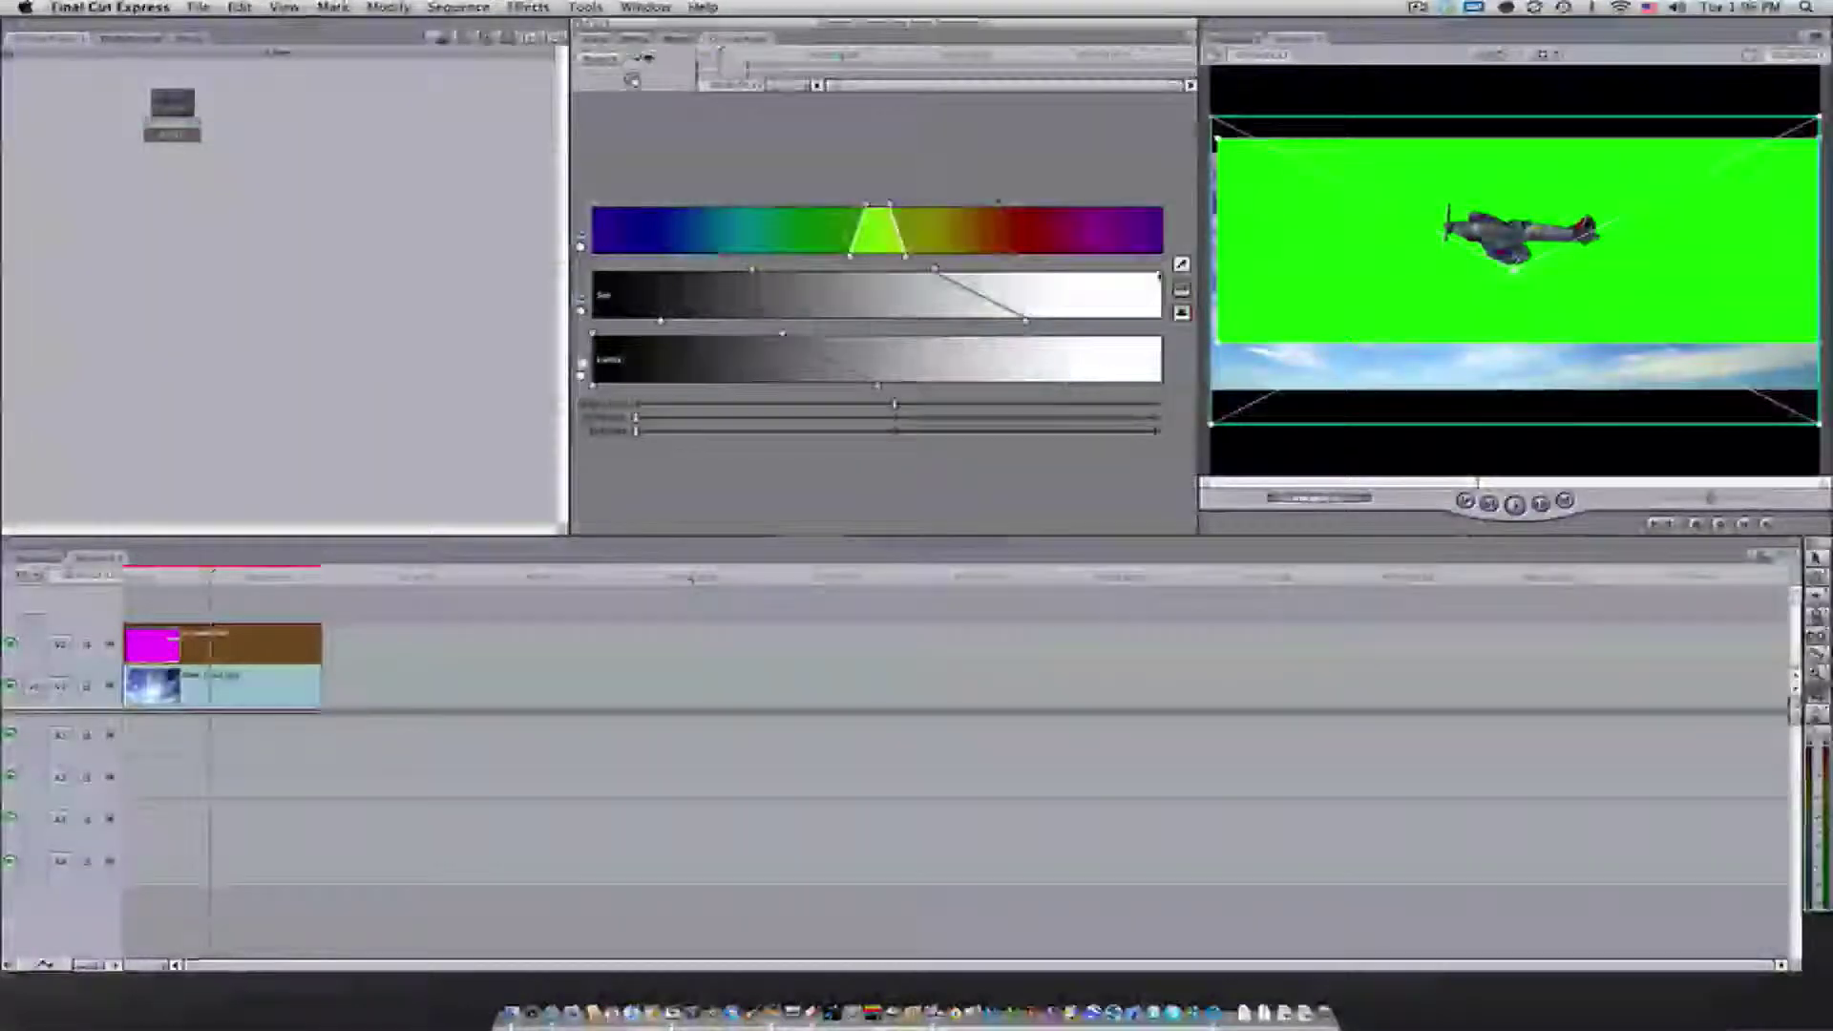
click(1295, 266)
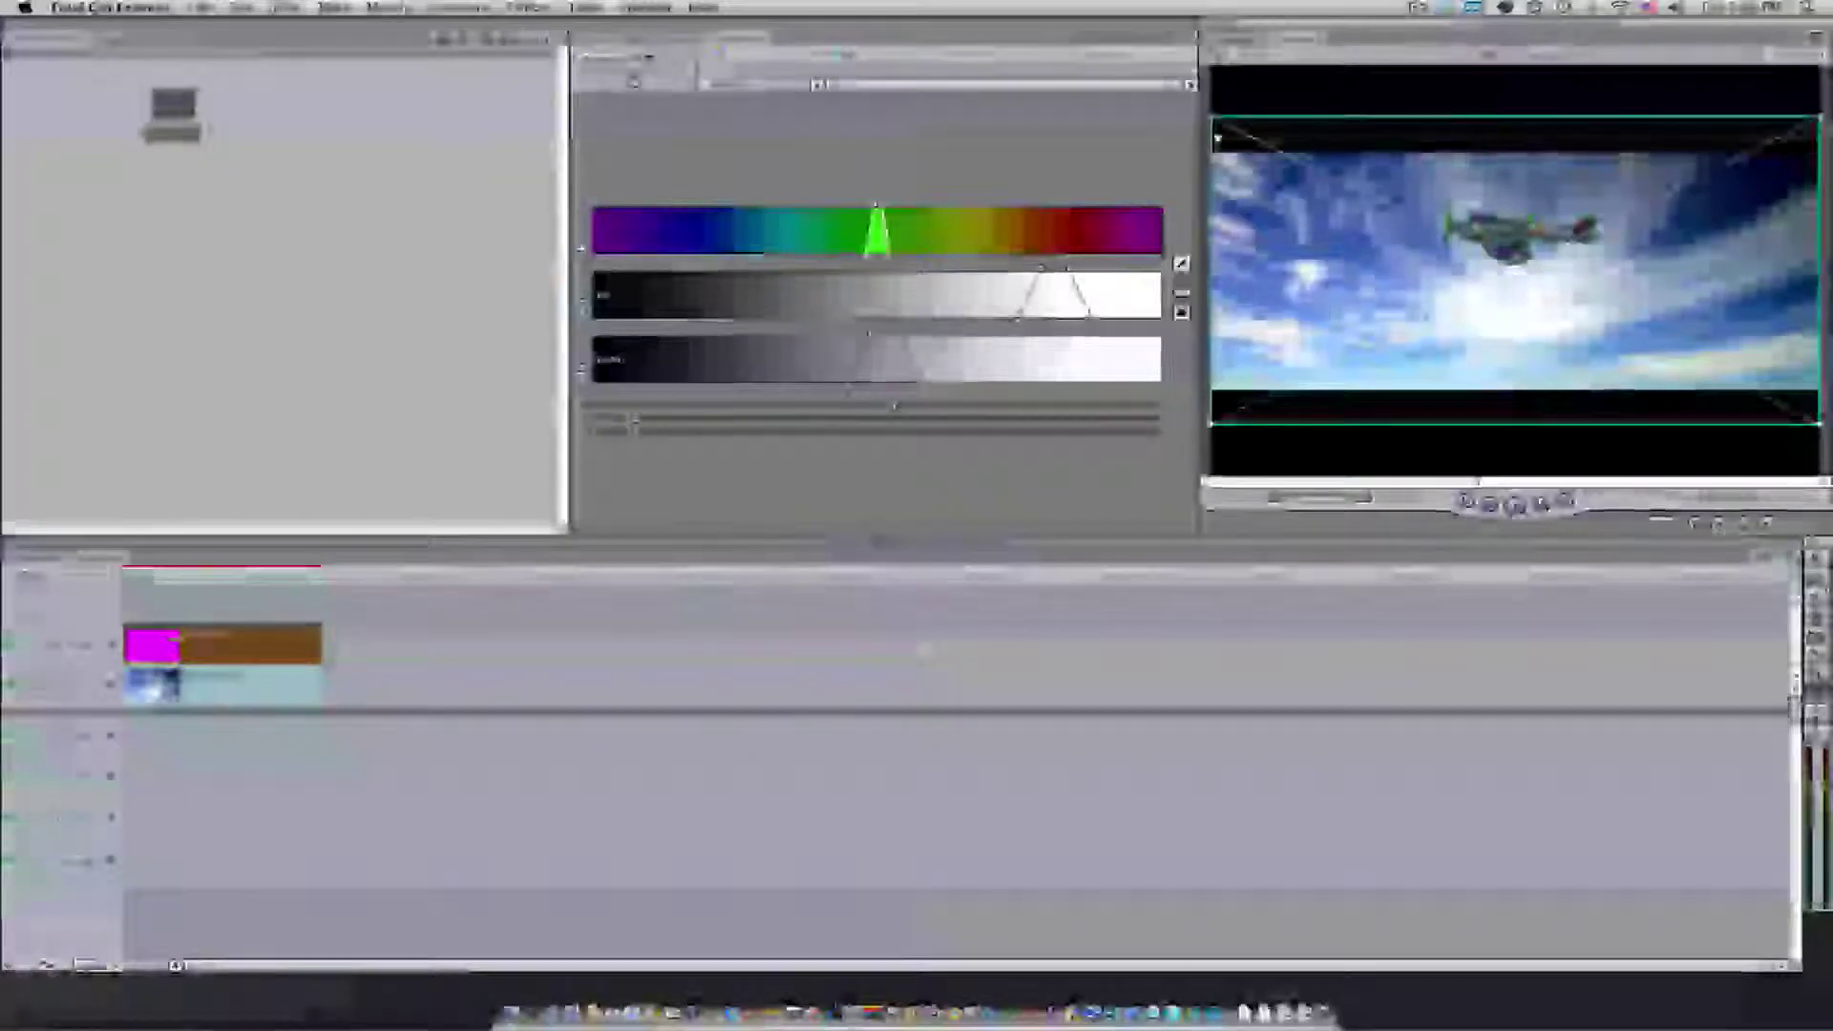
Step: Widen the Chroma Keyer's hue range from cyan-green to yellow, extend saturation to the upper end, use the full luma range, and raise Edge Thin slightly
drag(883, 206, 956, 205)
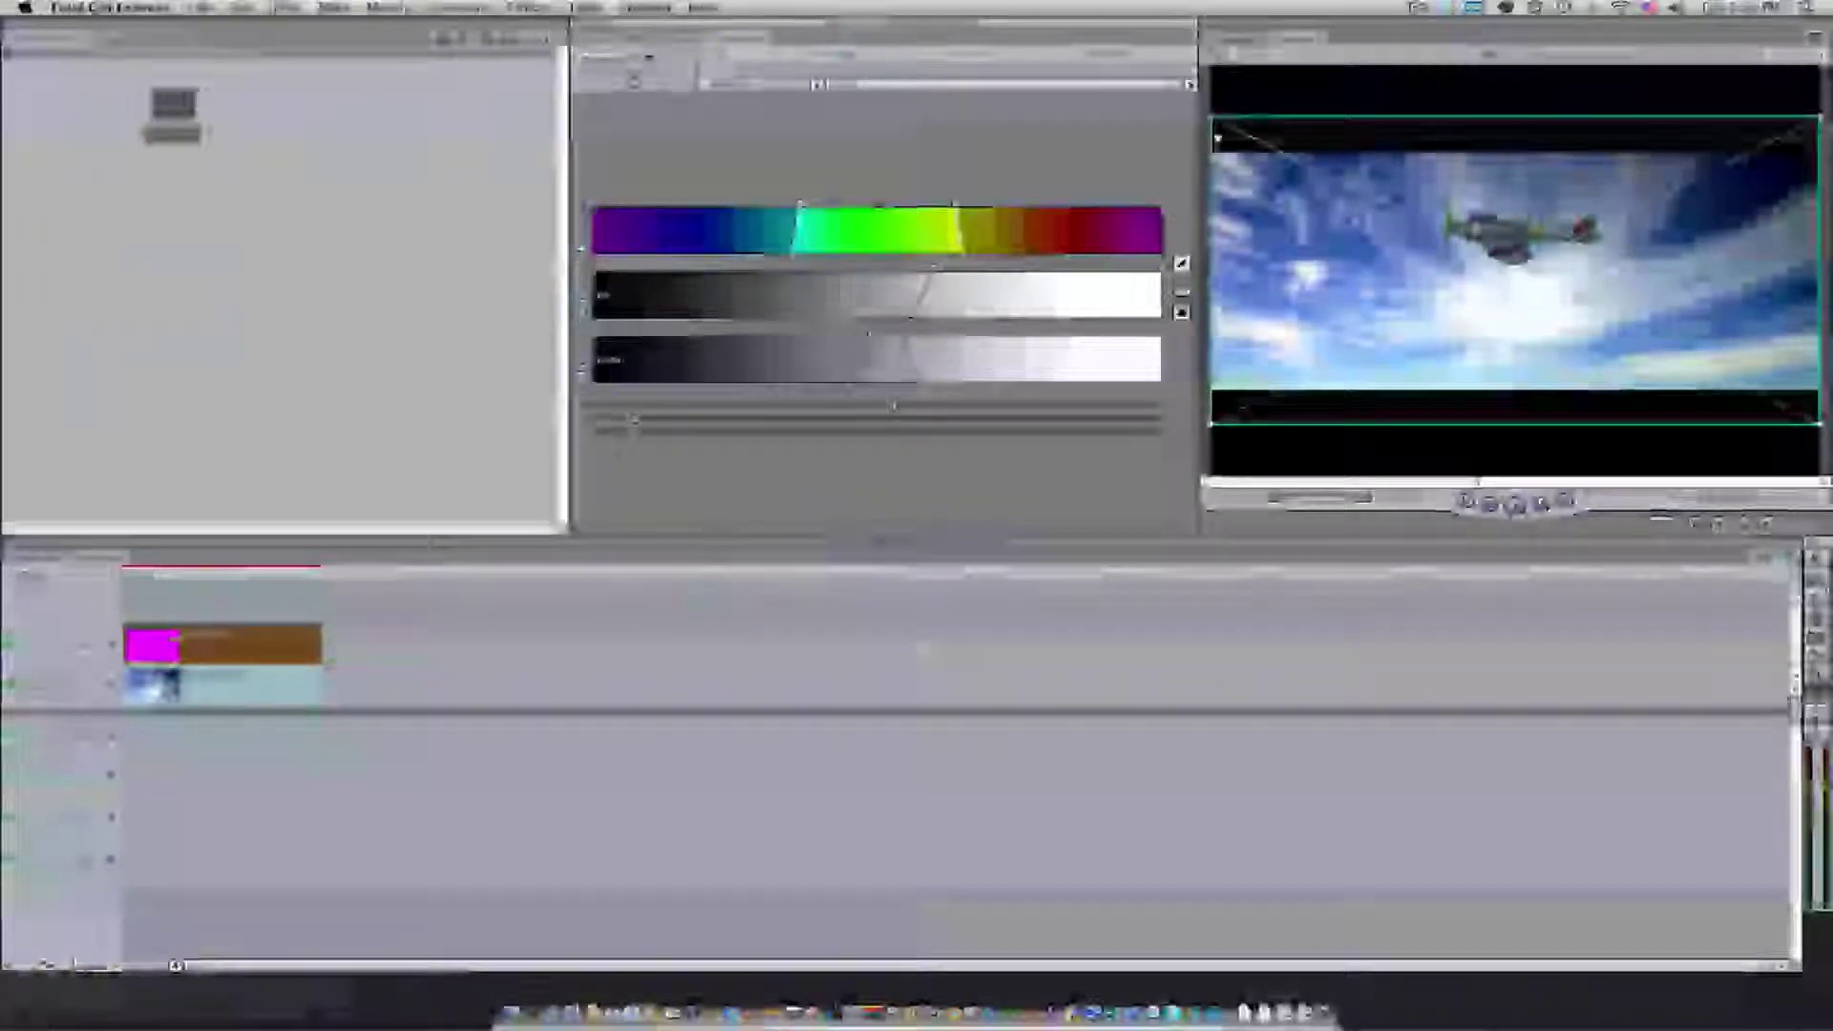
drag(932, 272, 808, 270)
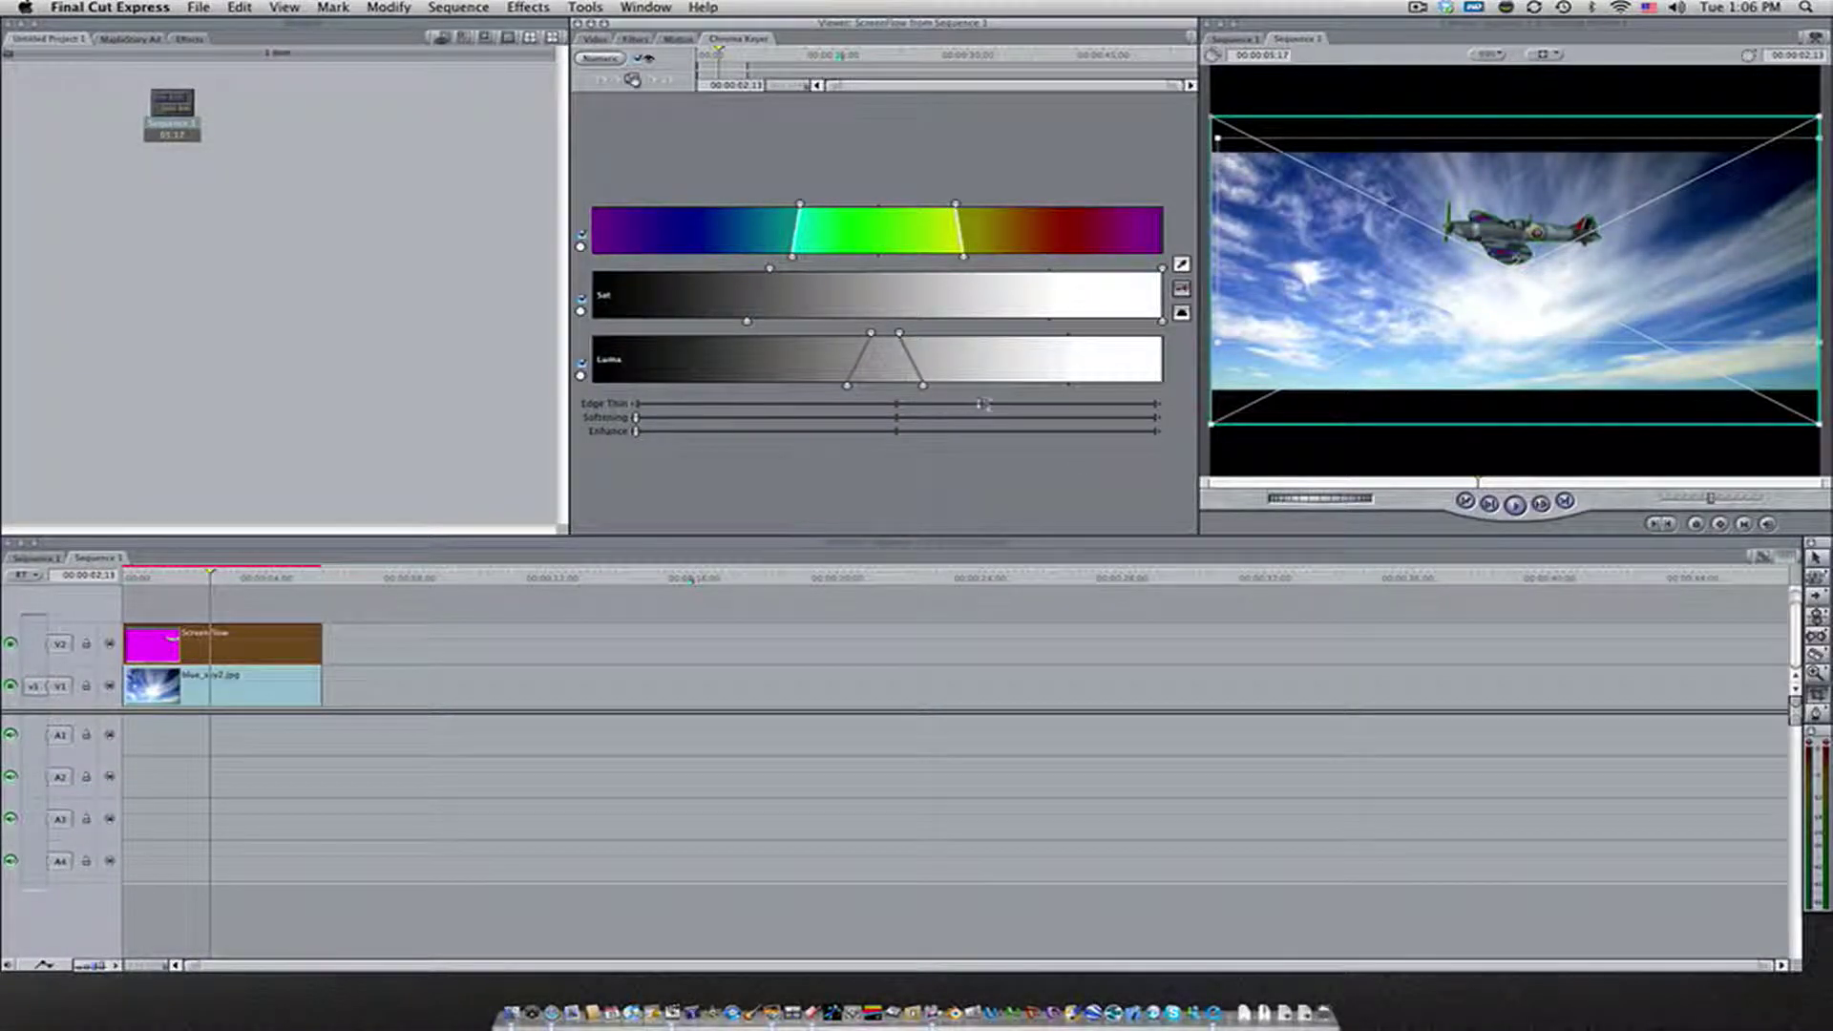
drag(901, 338, 927, 339)
key(super+z)
key(super+z)
Step: Play the unrendered composite from the sequence start, deselect the clip, and scrub through the plane's flight to check the key
drag(211, 579, 106, 574)
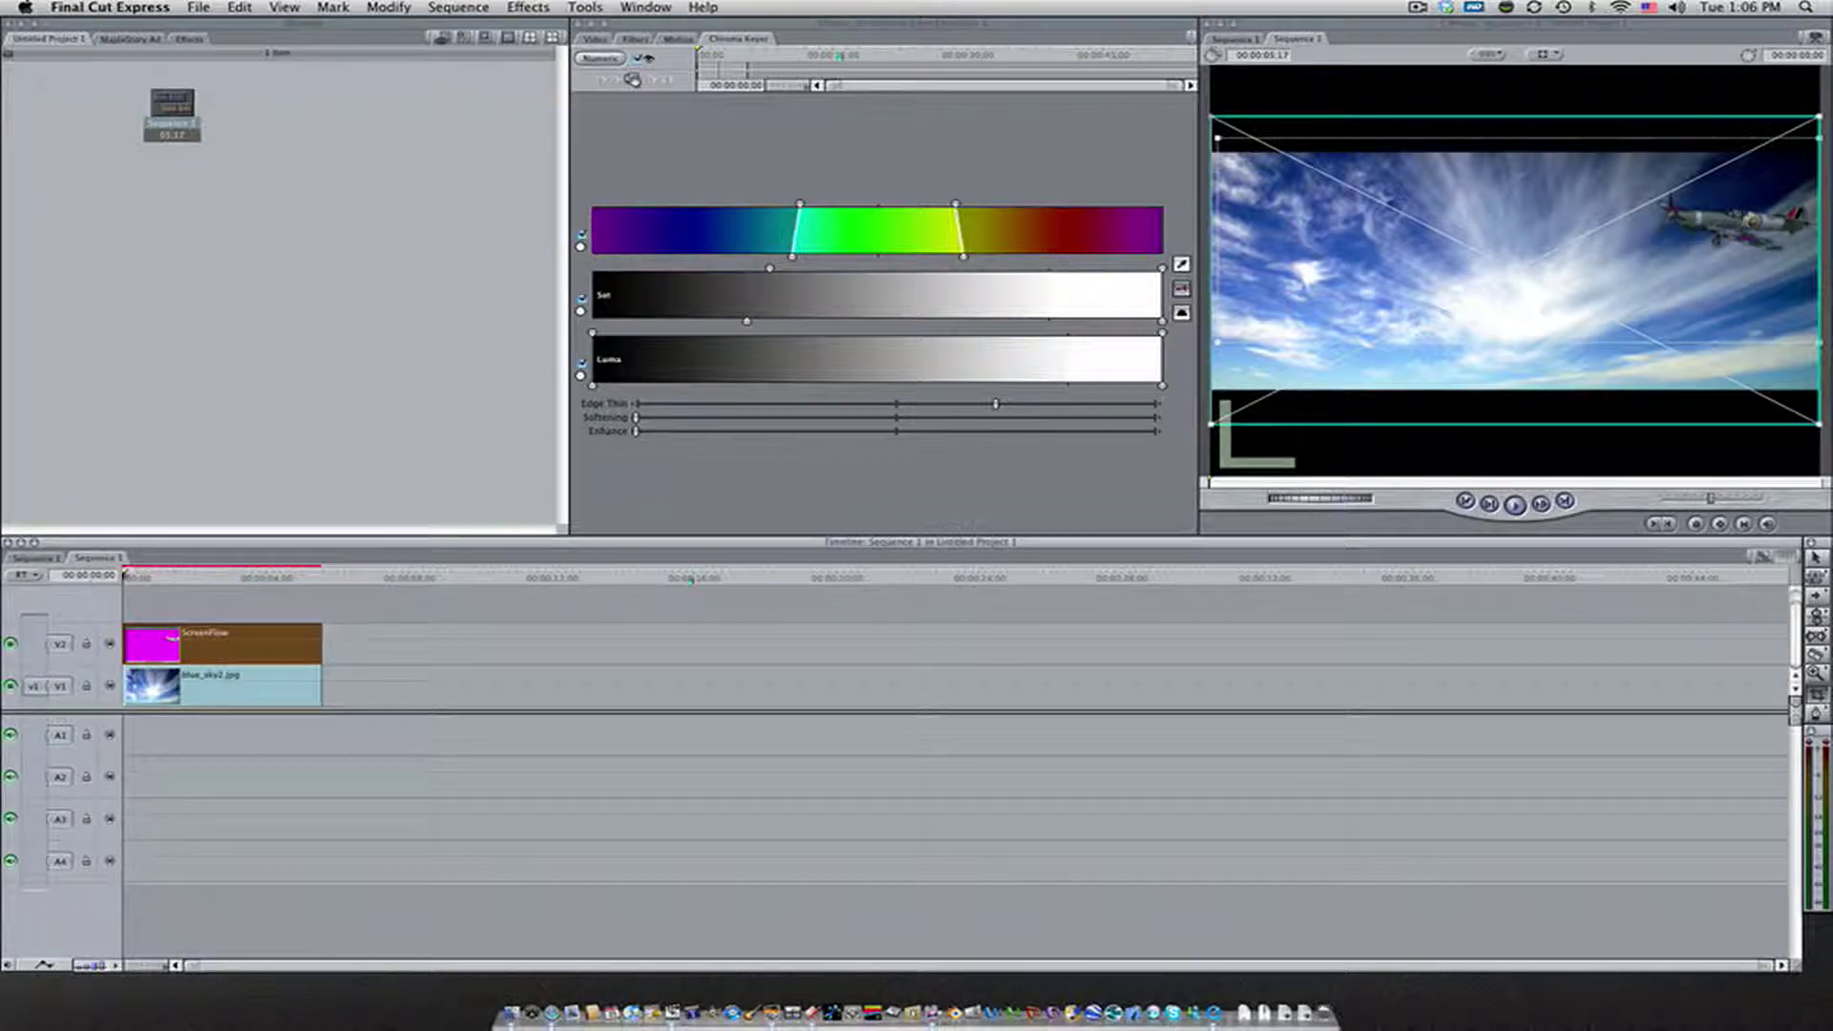
key(space)
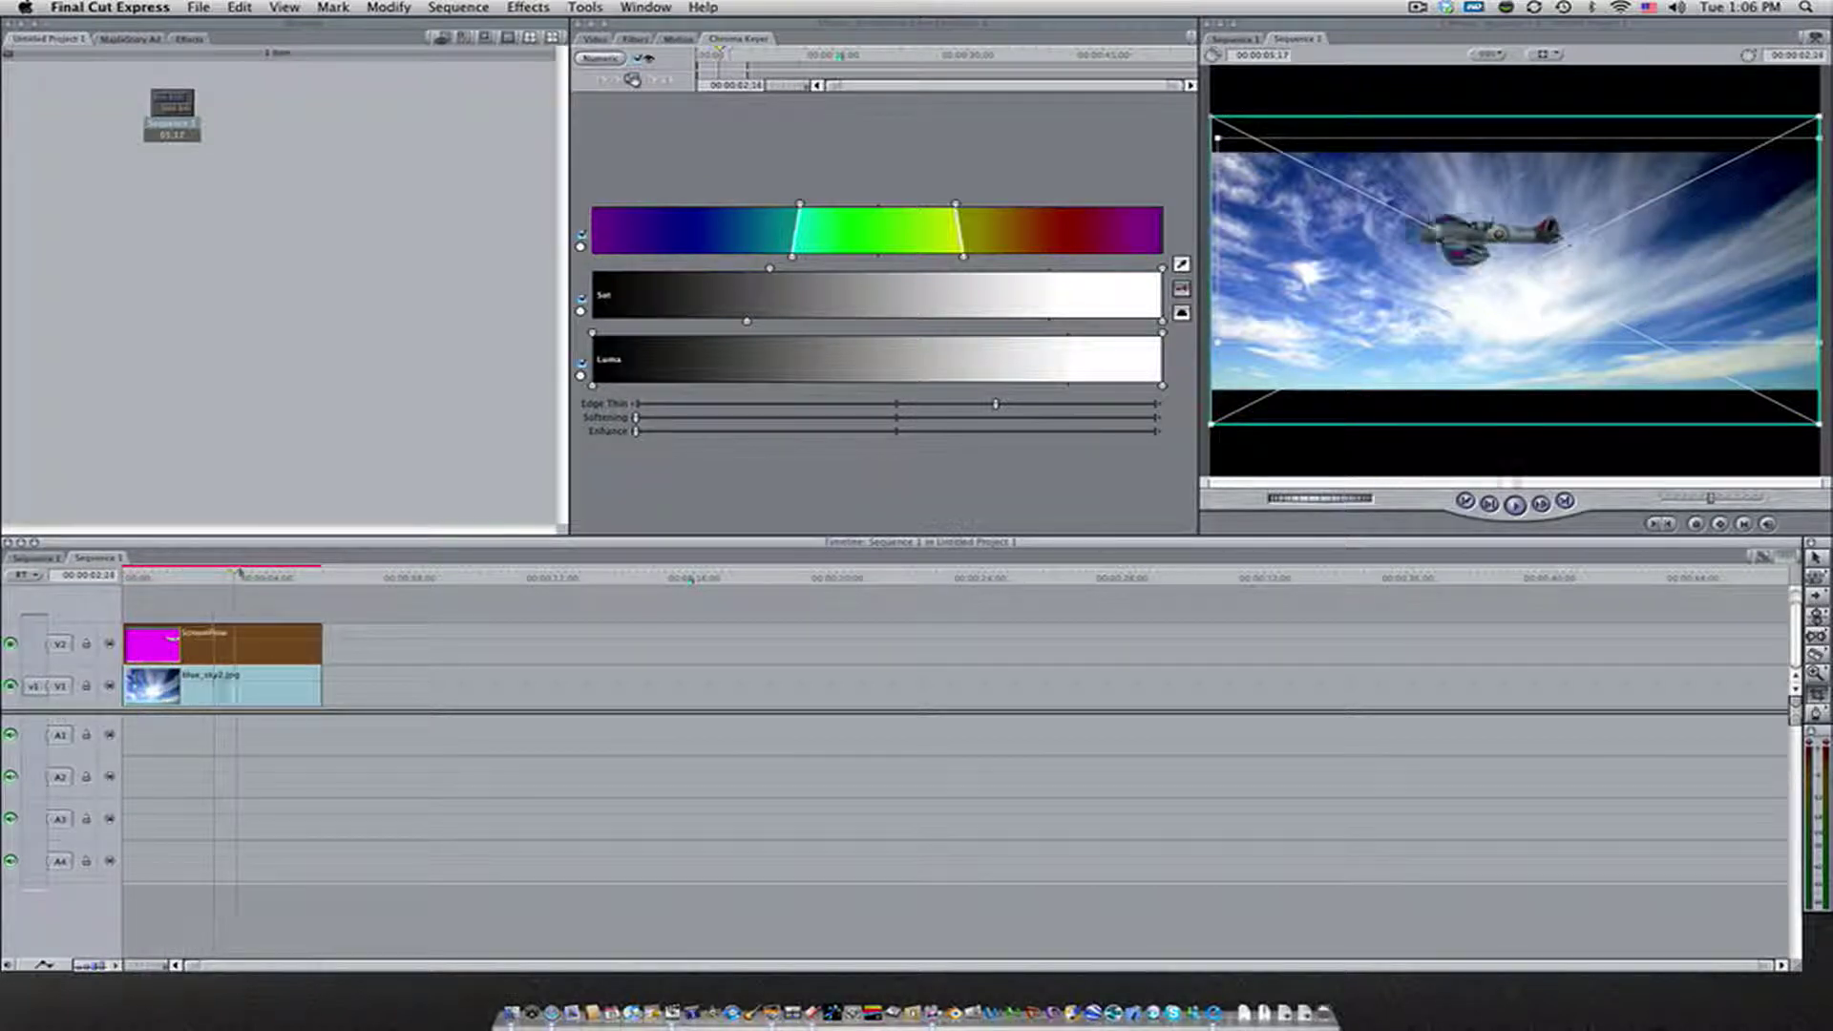
click(506, 632)
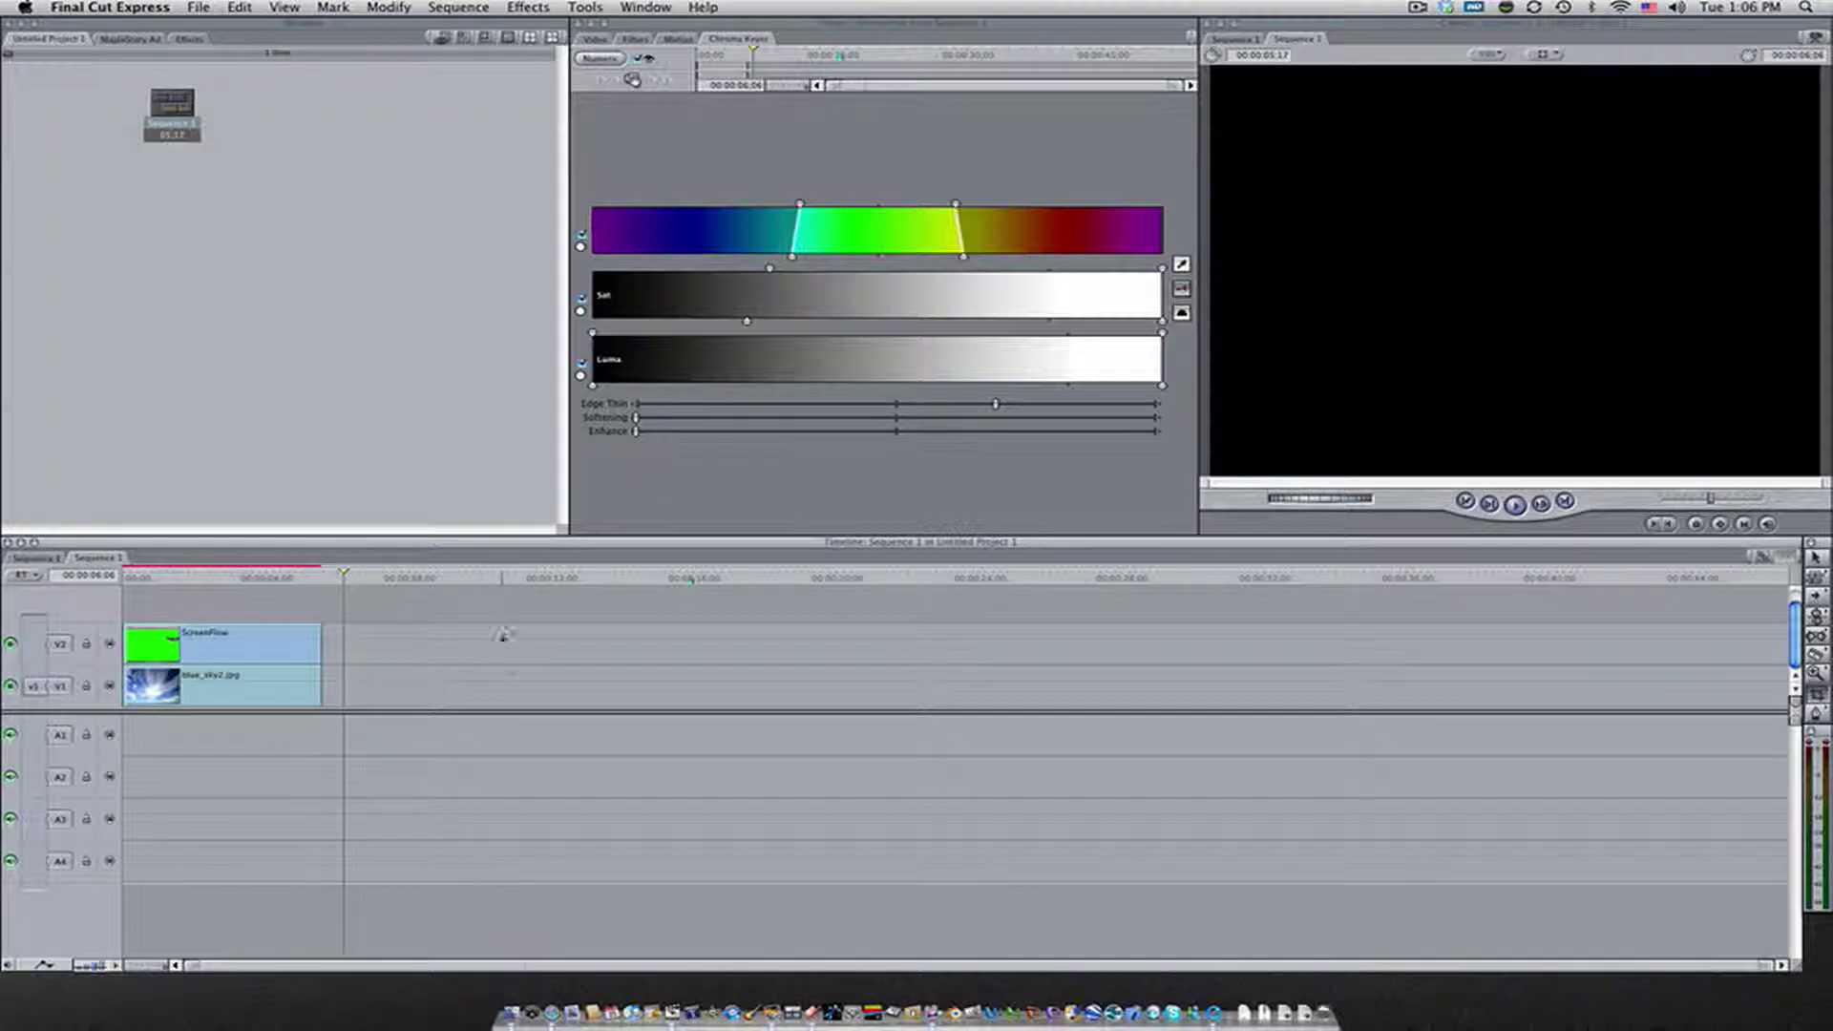
click(197, 579)
drag(200, 581, 176, 585)
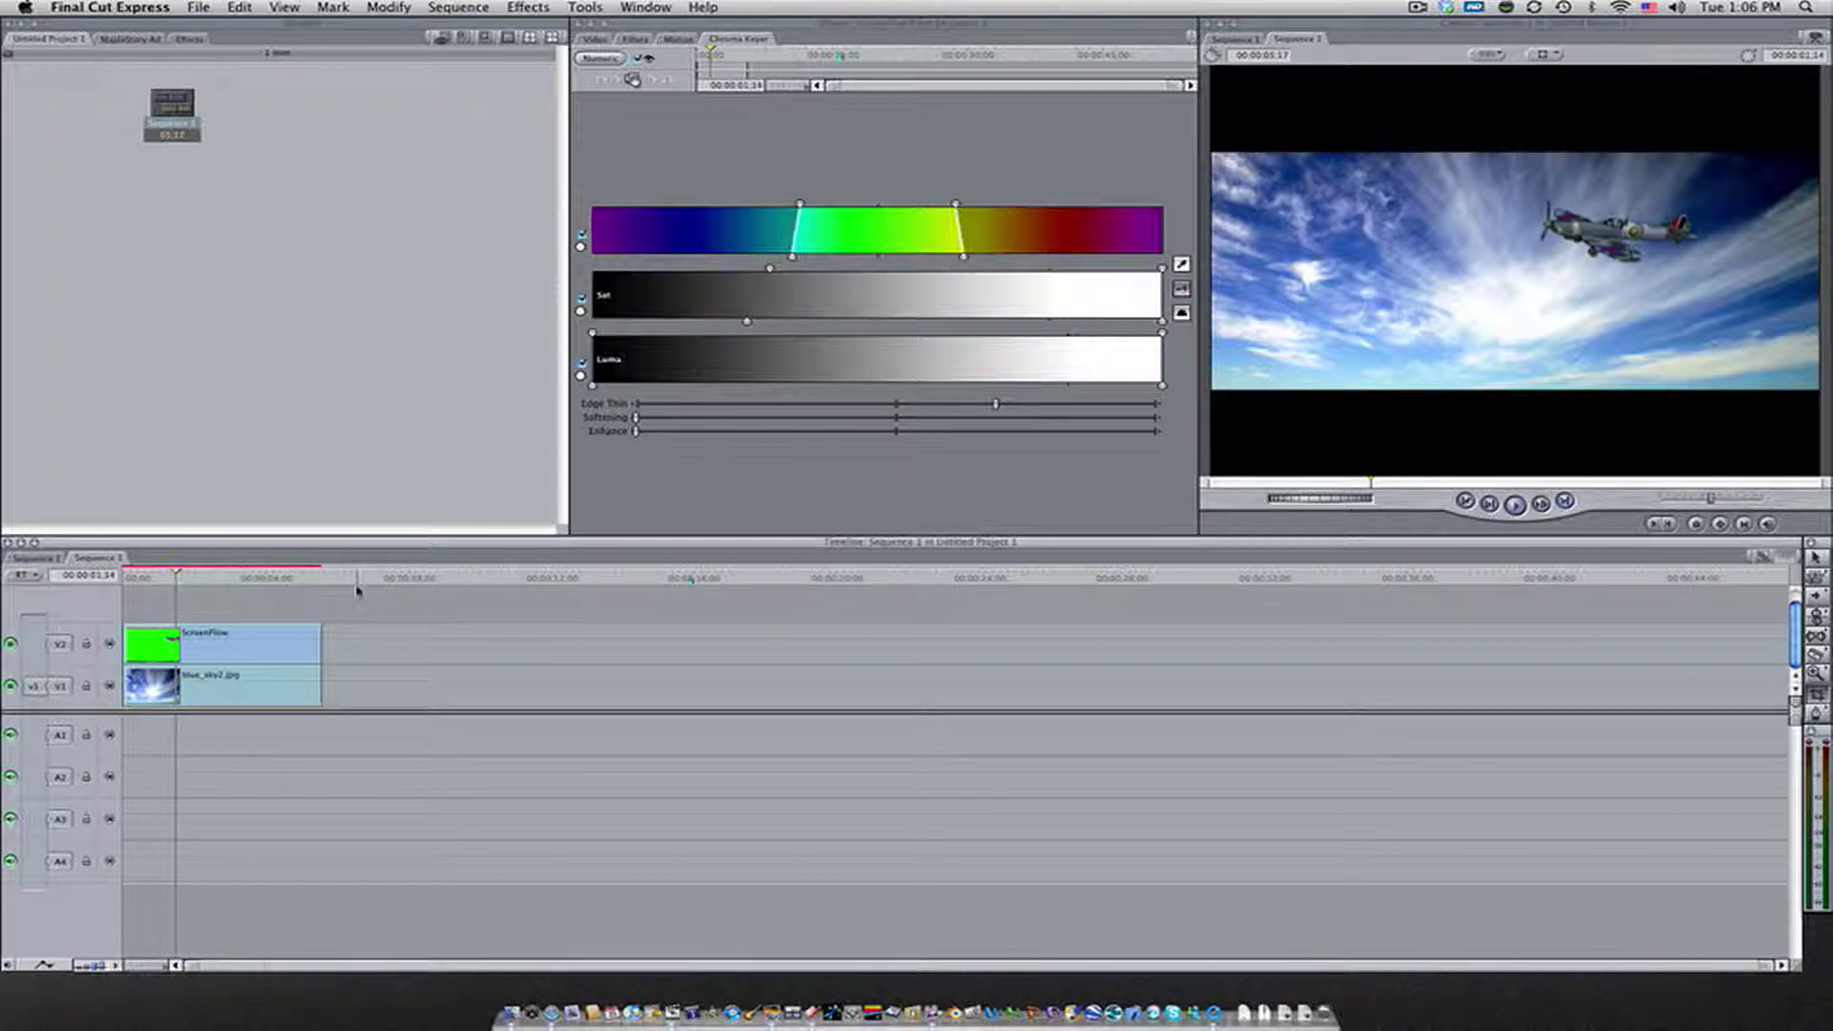
Step: Render the whole sequence and play the finished composite from the start
key(alt+r)
key(Home)
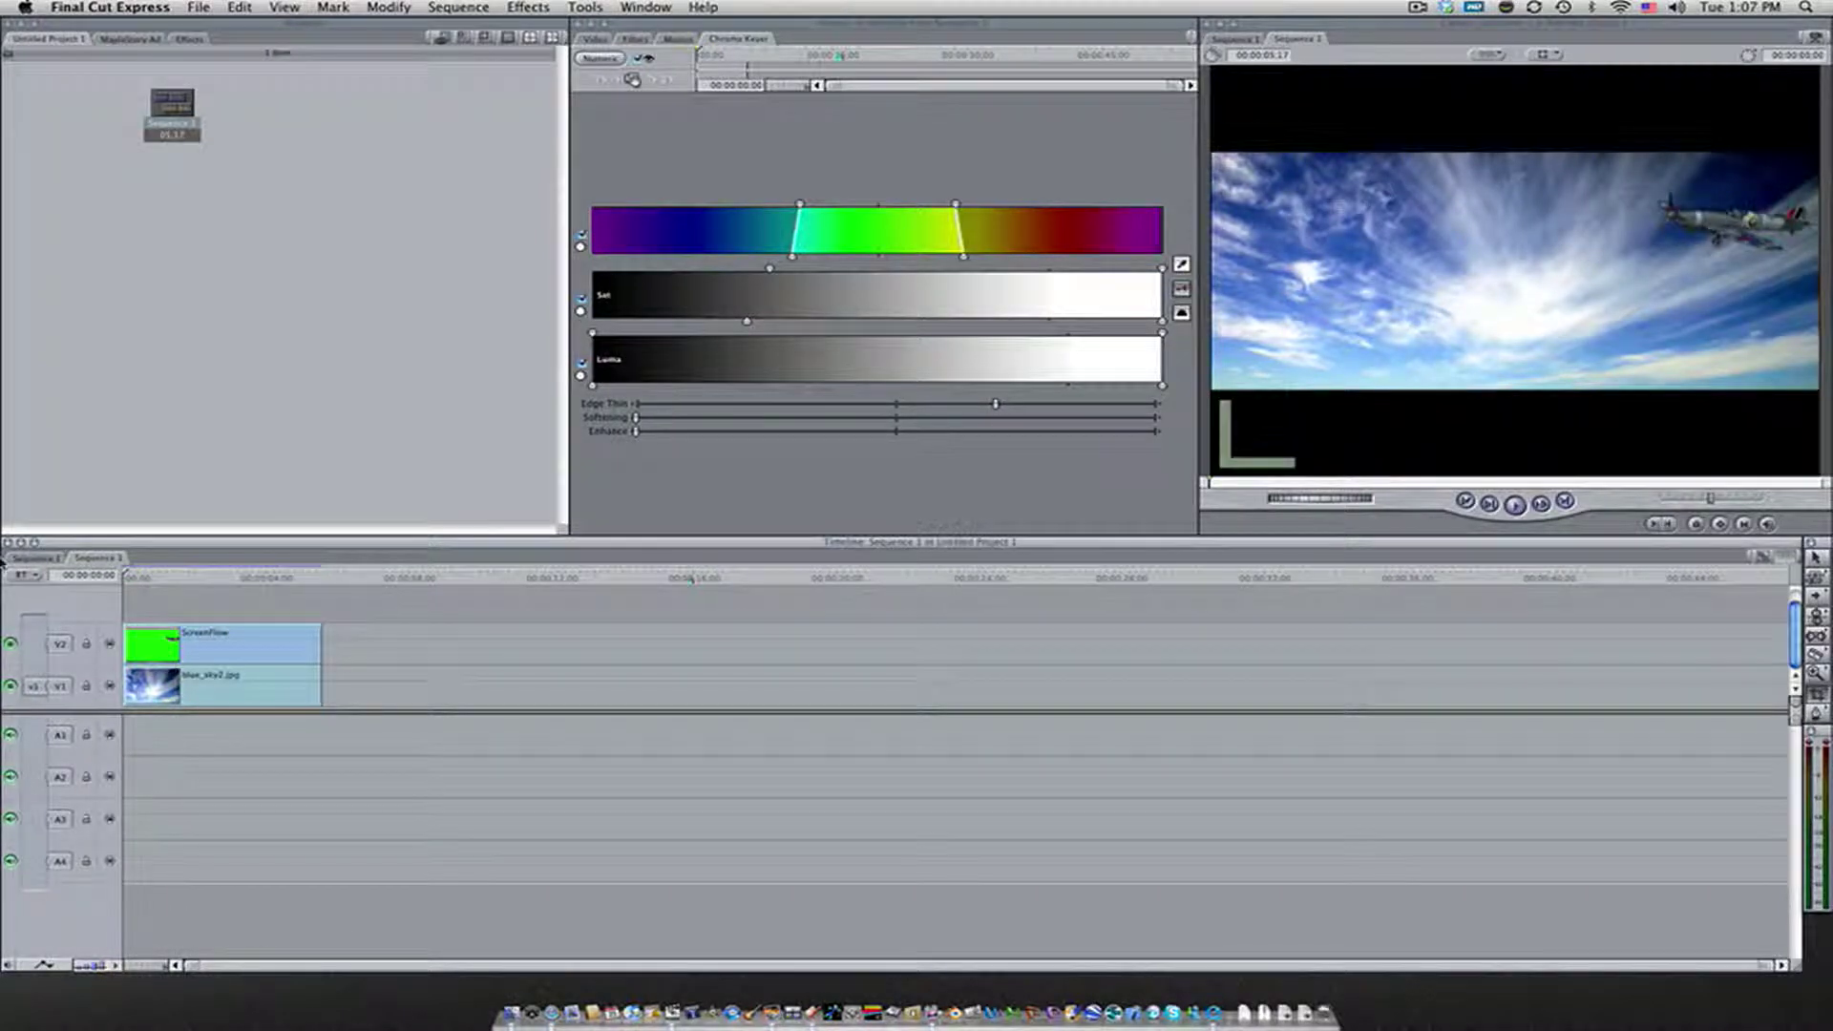
key(space)
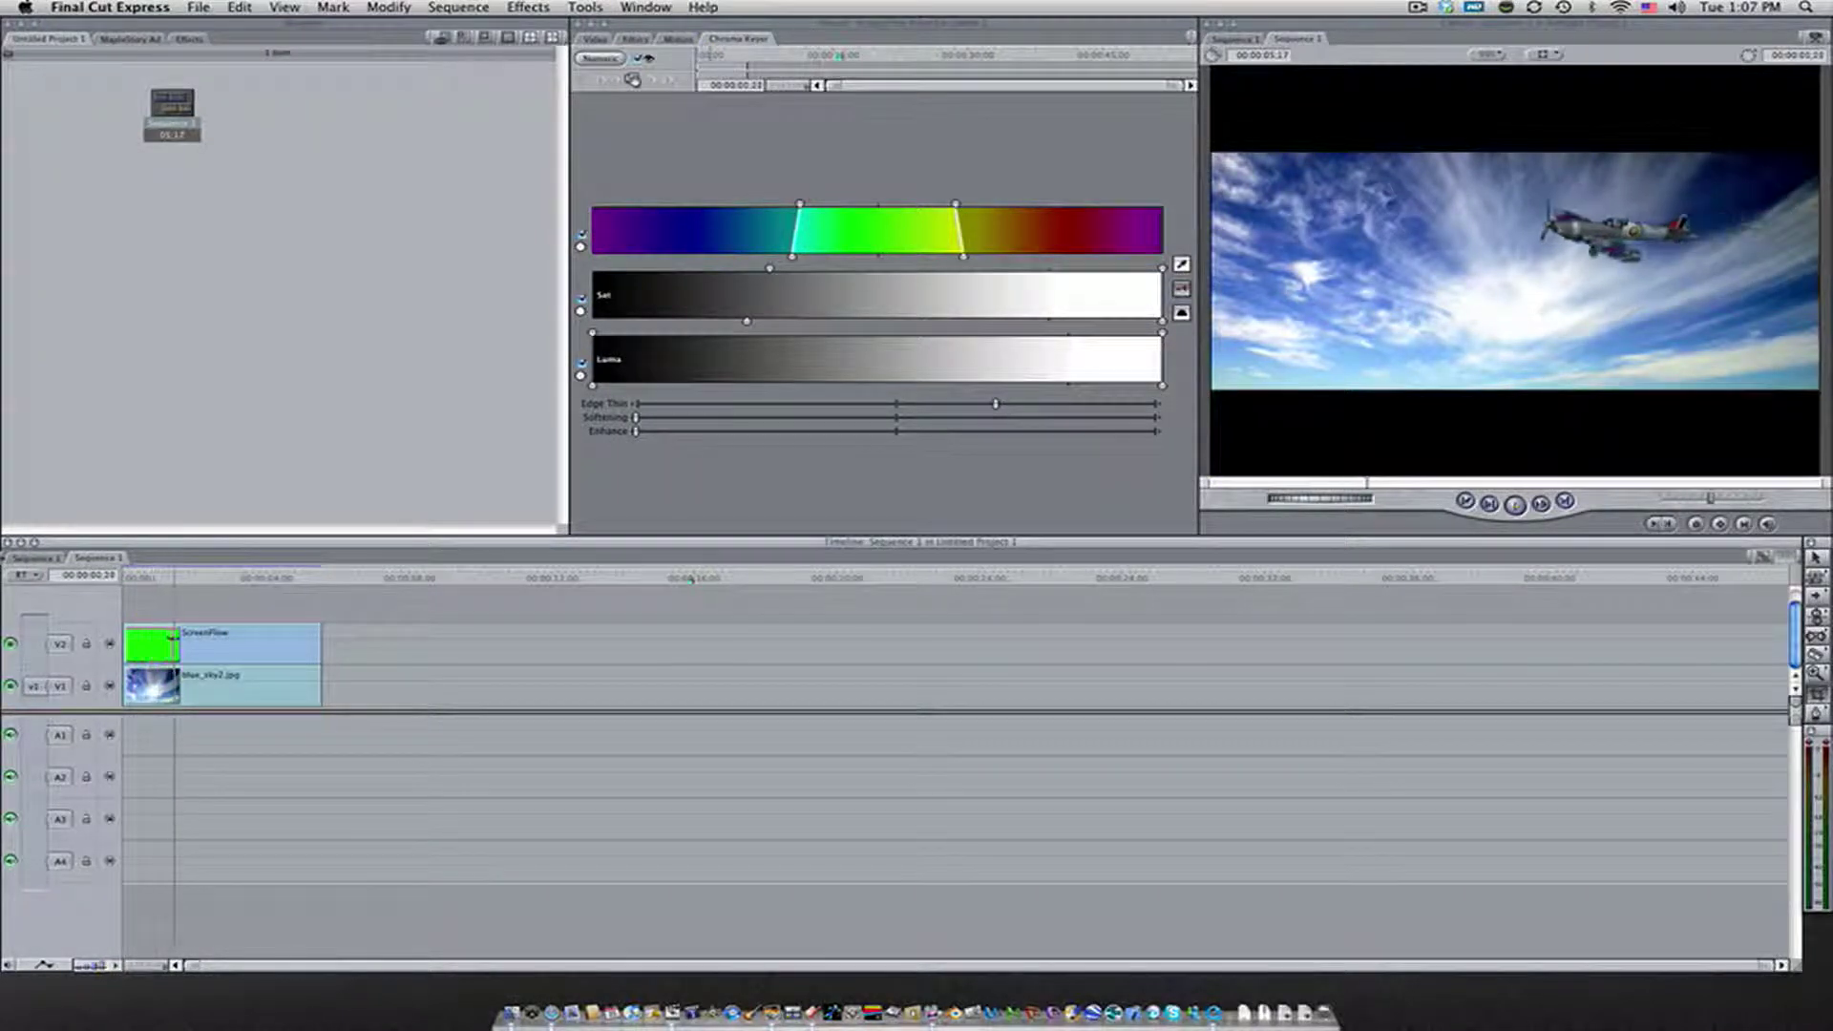